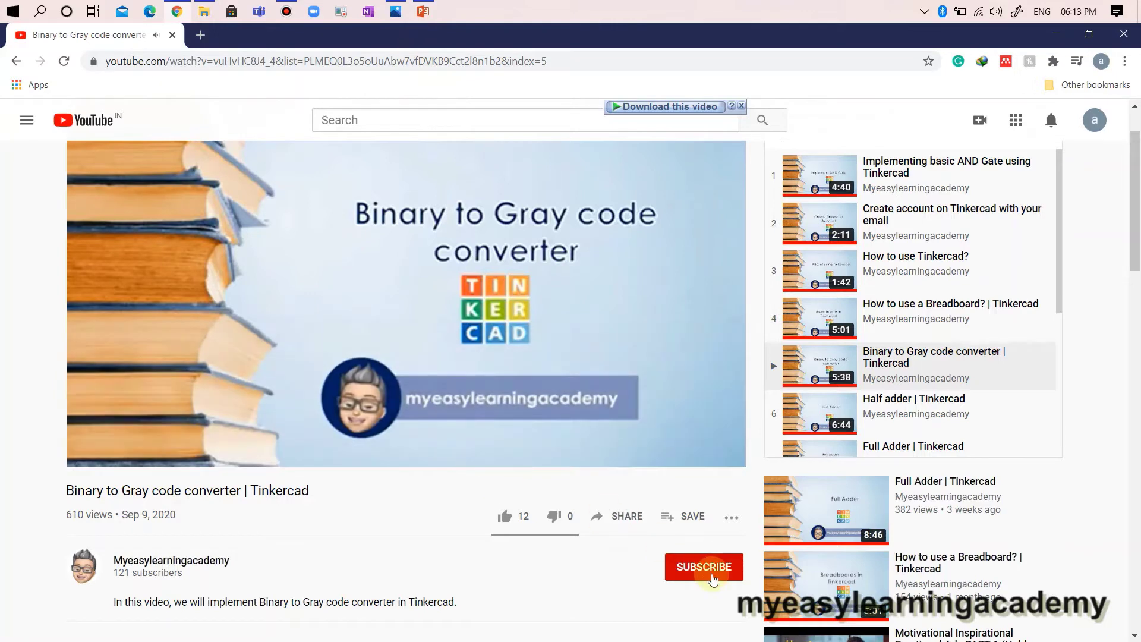
Step: Subscribe with the bell set to All, and like the Binary to Gray code converter video
click(714, 577)
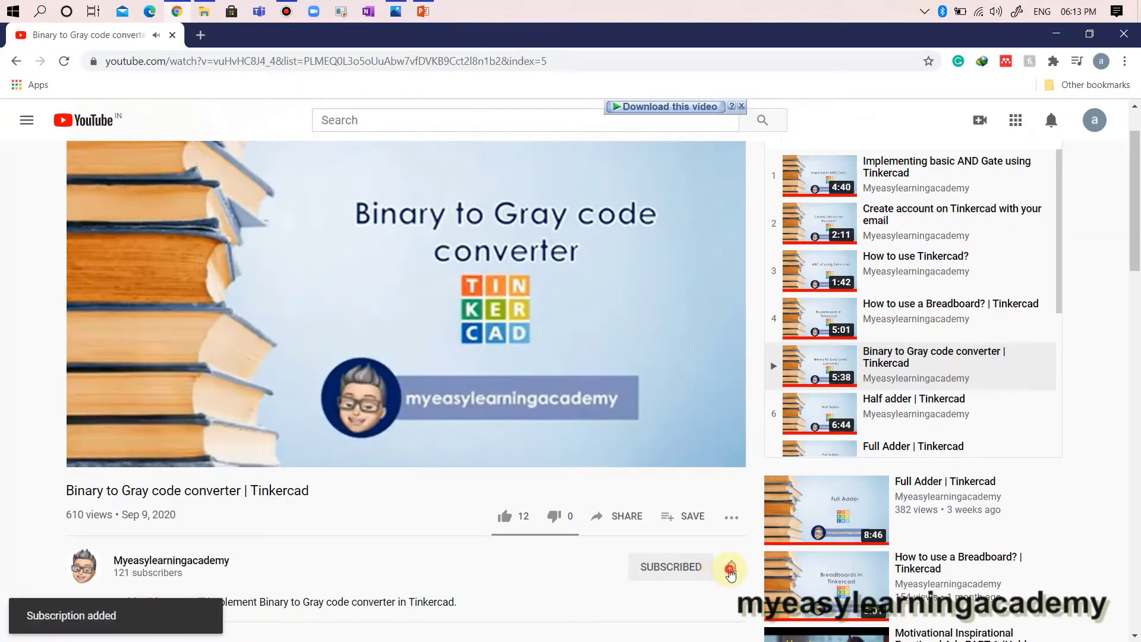
click(731, 568)
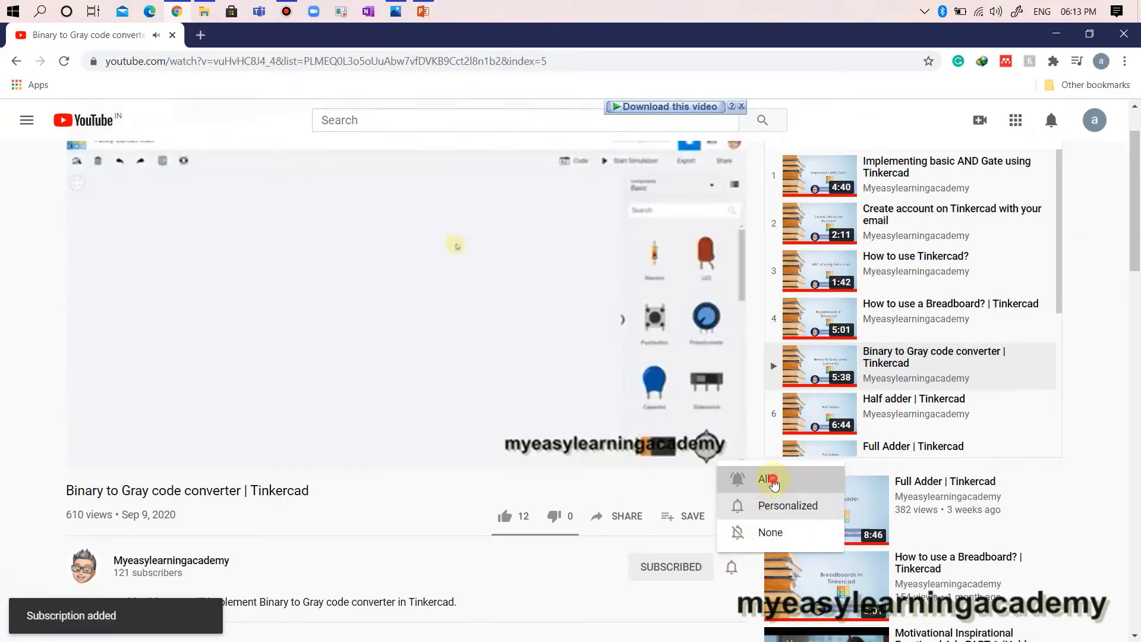
click(758, 478)
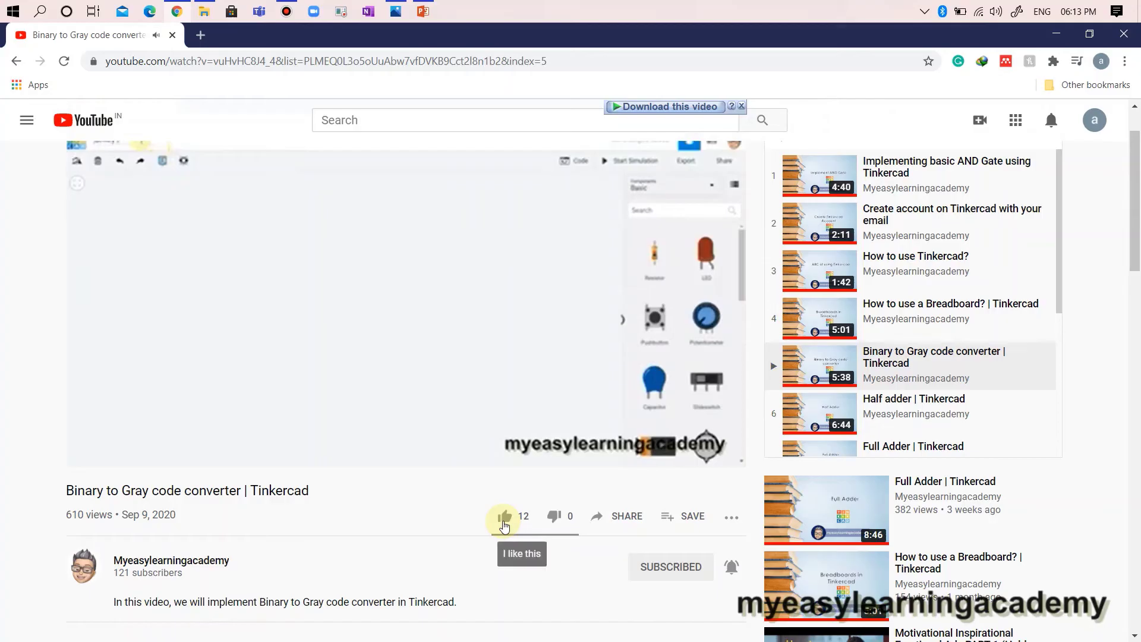
click(504, 518)
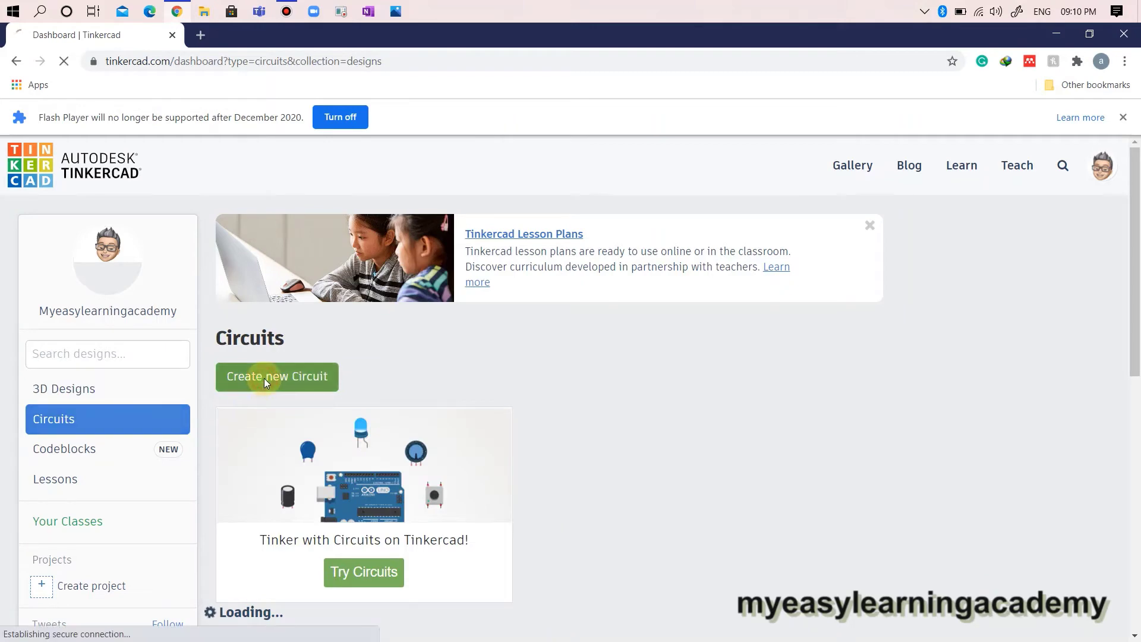
Step: Create a new circuit and rename it 'Asynchronous Down-Counter'
click(264, 378)
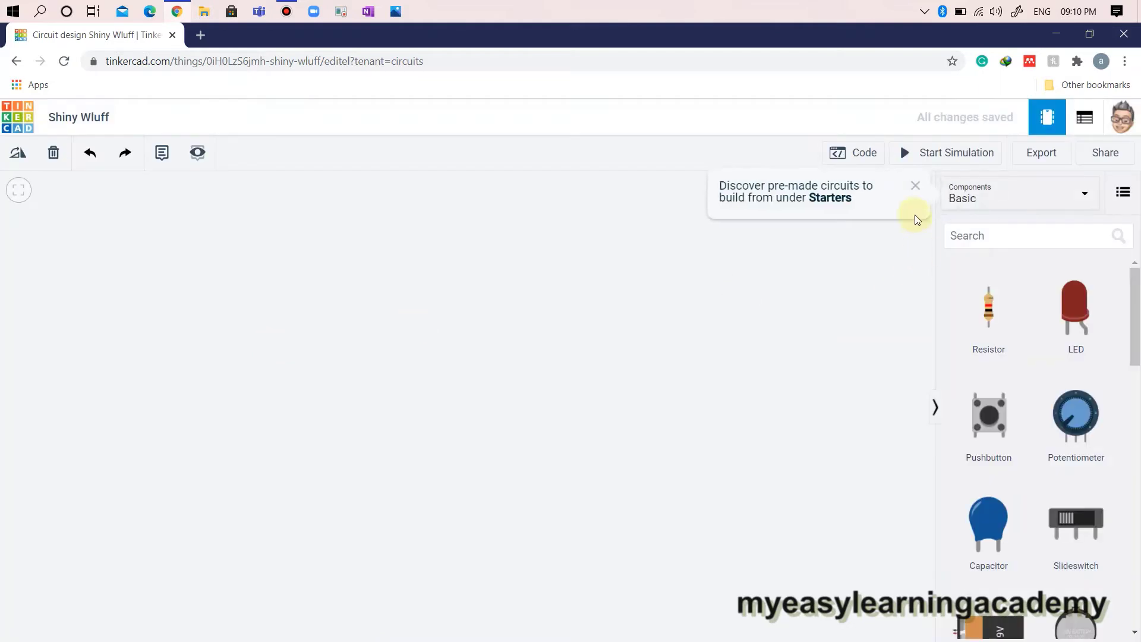
click(915, 186)
click(80, 117)
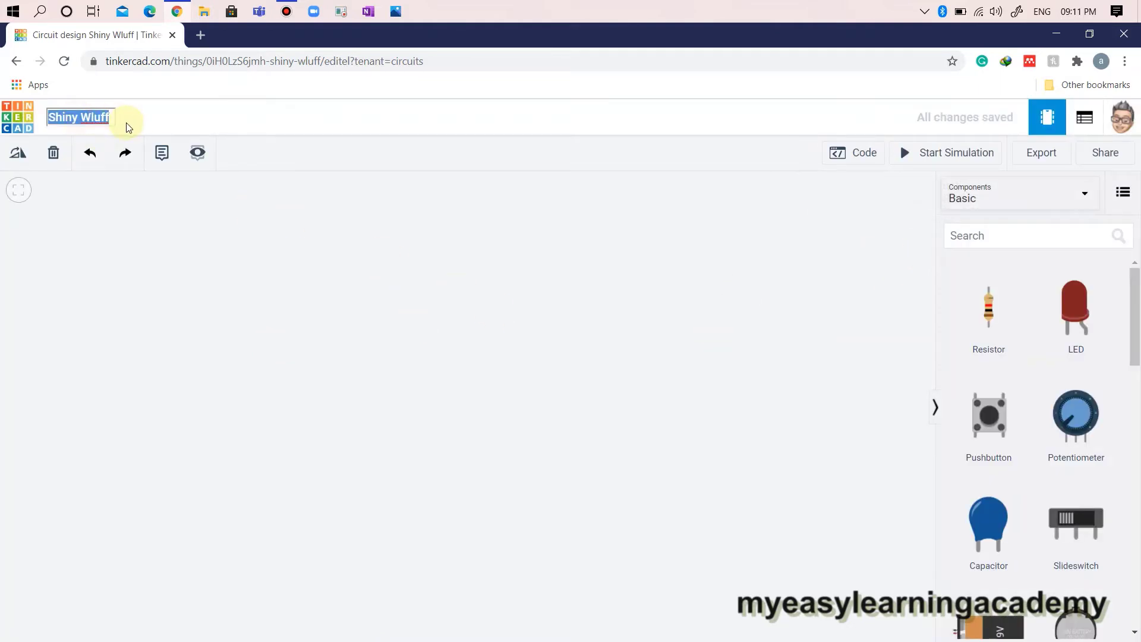
text(Asyn)
text(chronous )
text(Donw)
key(BackSpace)
text(wn-Counter)
key(ctrl+a)
Step: Add two text notes on the canvas, pasting the title into the first
click(209, 311)
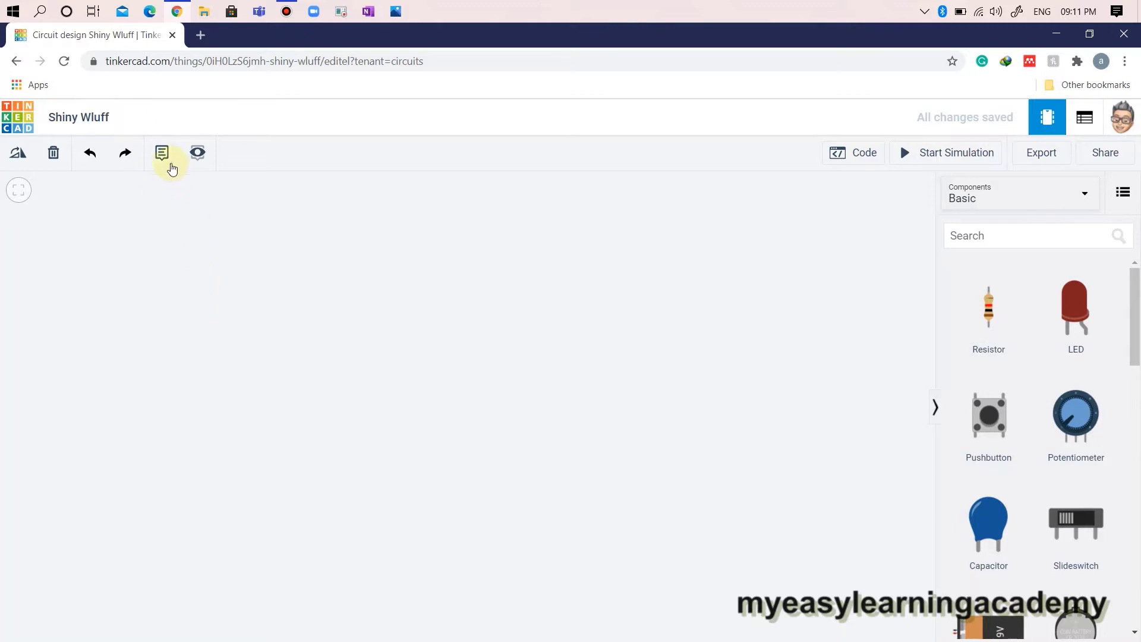
click(161, 152)
click(158, 255)
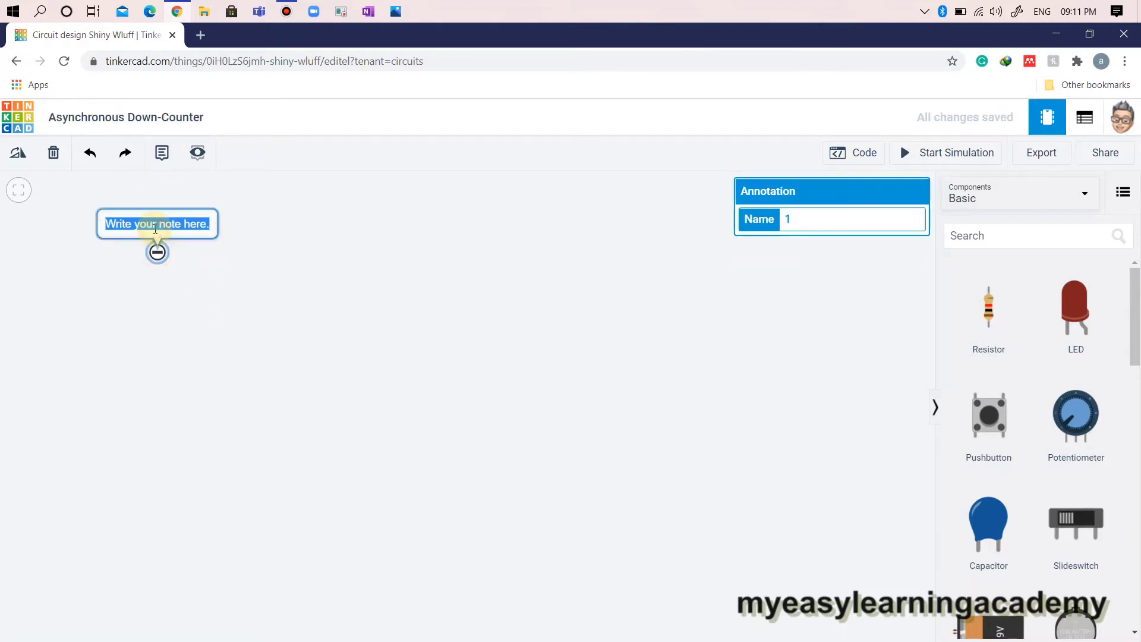
text(Asynchronous Down-Counter)
click(685, 332)
click(161, 152)
click(157, 313)
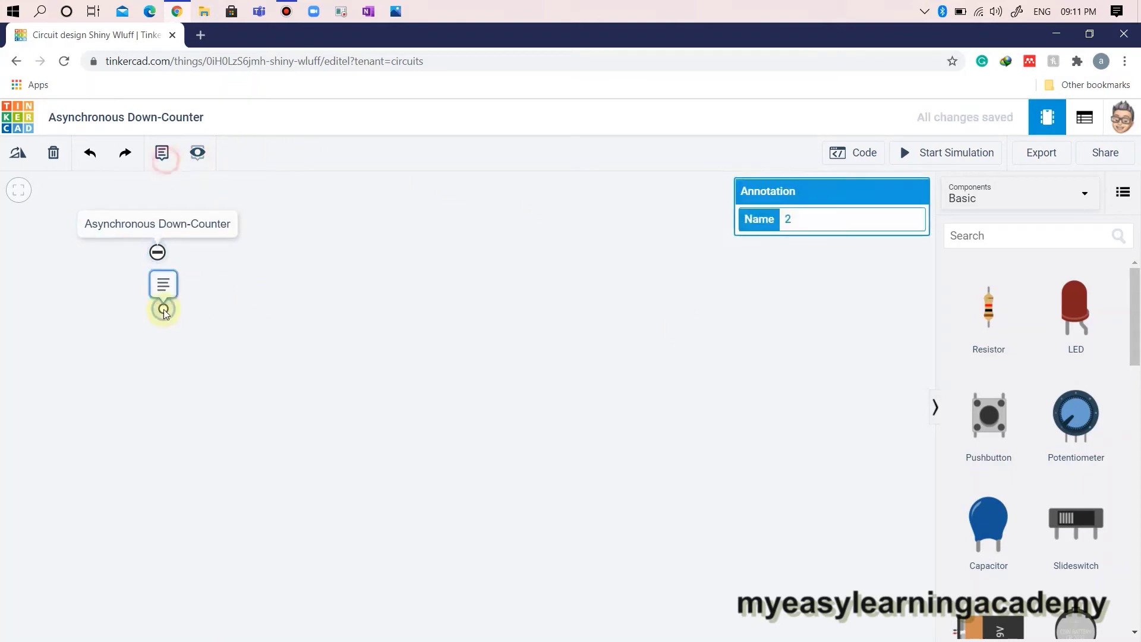
double_click(158, 286)
text(Components required are:)
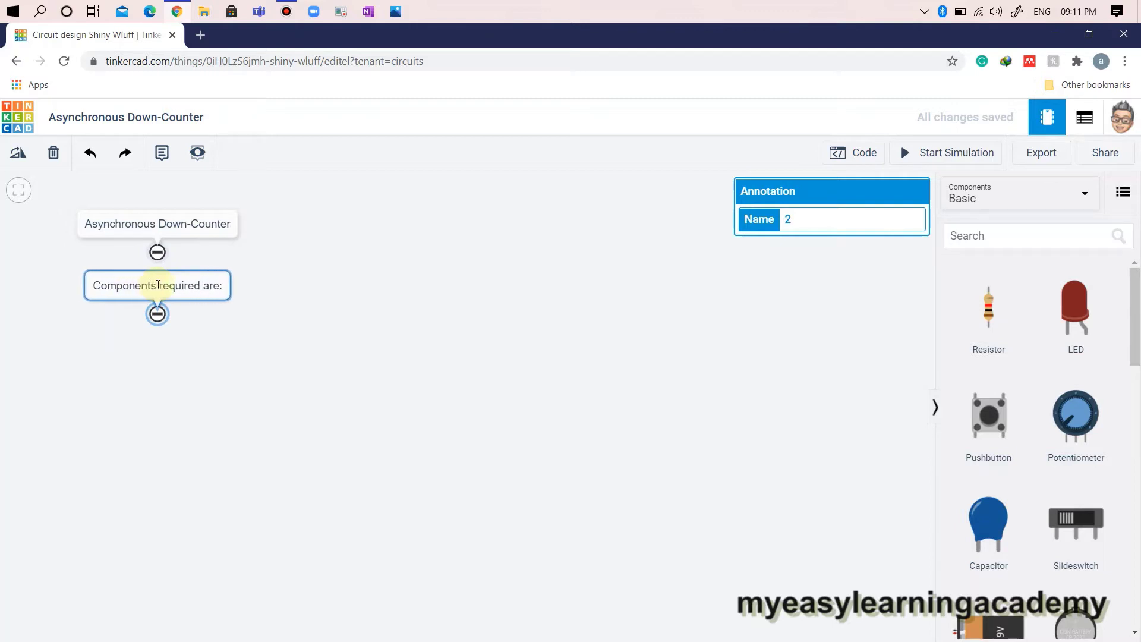
Step: Add a 220 Ω resistor and paste three more copies beside it
drag(964, 299, 312, 319)
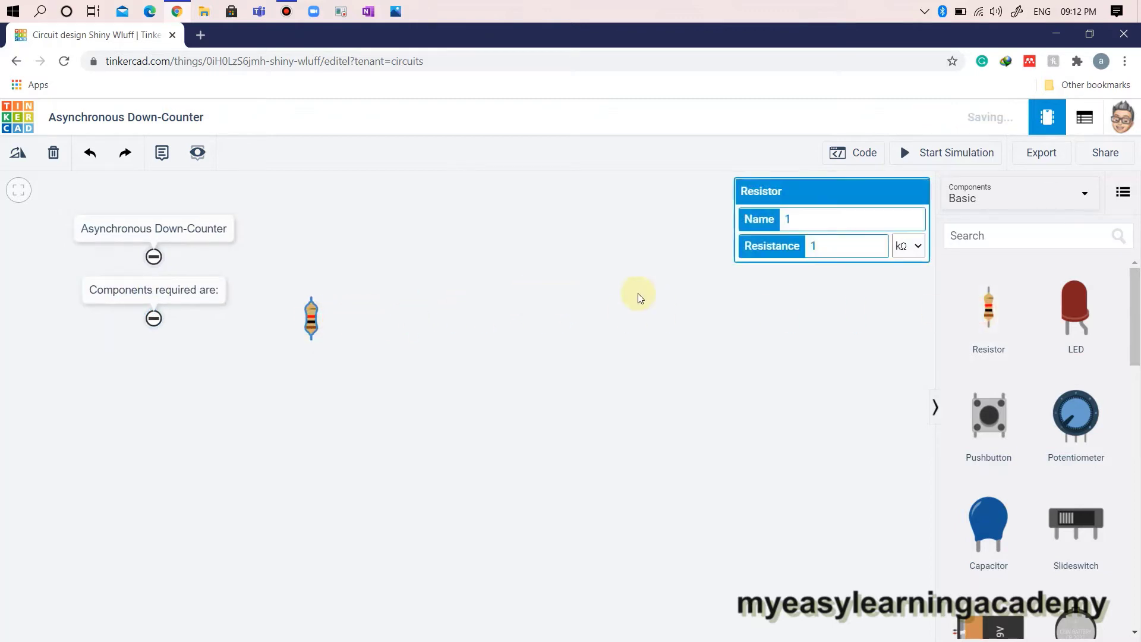
double_click(819, 251)
text(220)
click(905, 246)
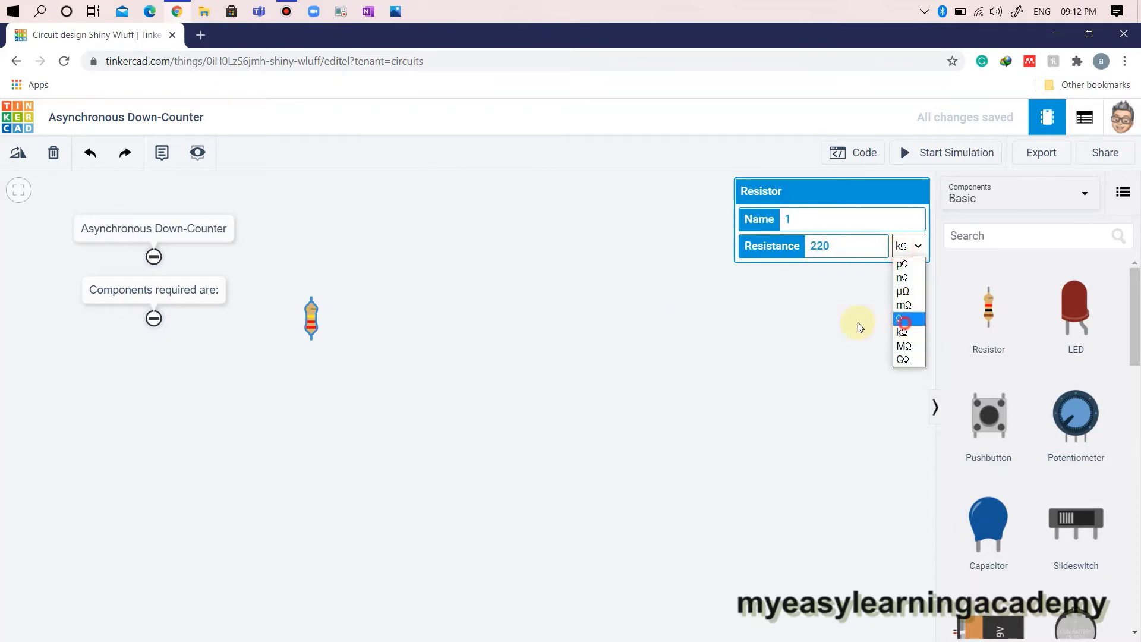
click(903, 320)
key(ctrl+c)
key(ctrl+v)
mouse_move(396, 331)
mouse_down()
mouse_move(335, 319)
mouse_move(378, 318)
mouse_up()
key(ctrl+v)
key(ctrl+v)
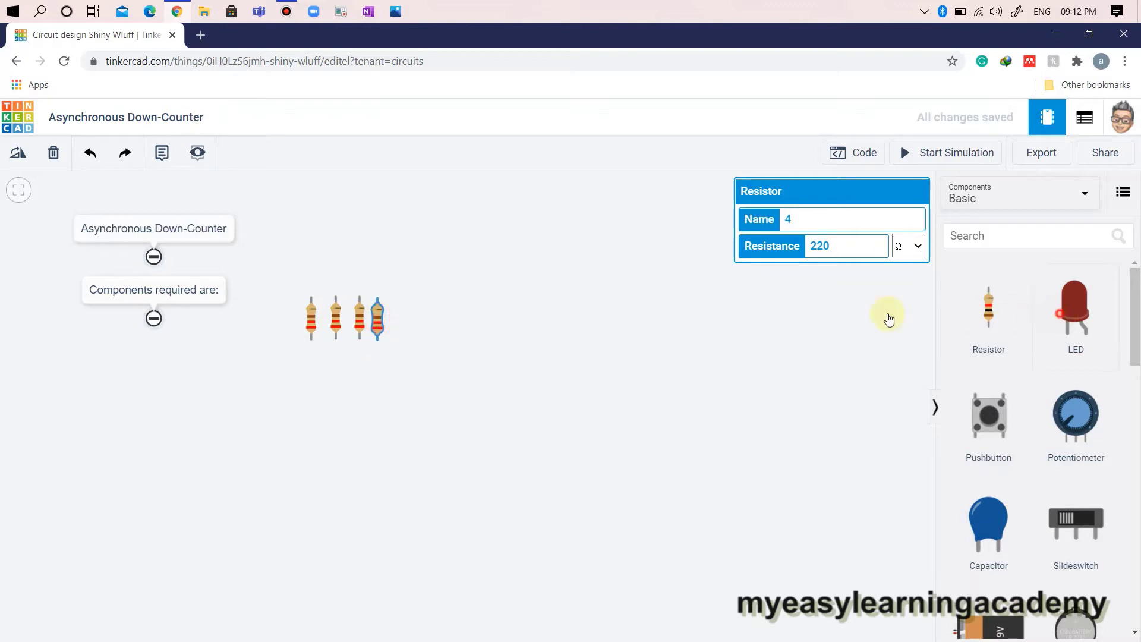
Step: Add a red LED, then a breadboard from the All components list
mouse_move(1075, 307)
mouse_down()
mouse_move(440, 324)
mouse_move(512, 335)
mouse_up()
key(ctrl+v)
key(ctrl+v)
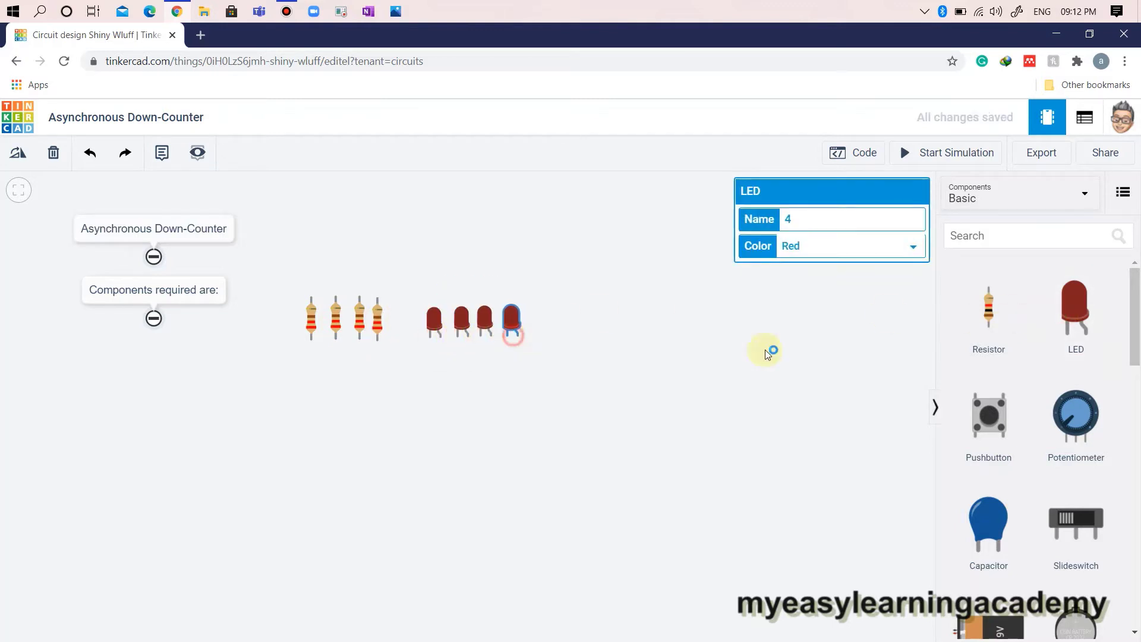
click(989, 198)
click(977, 257)
click(835, 346)
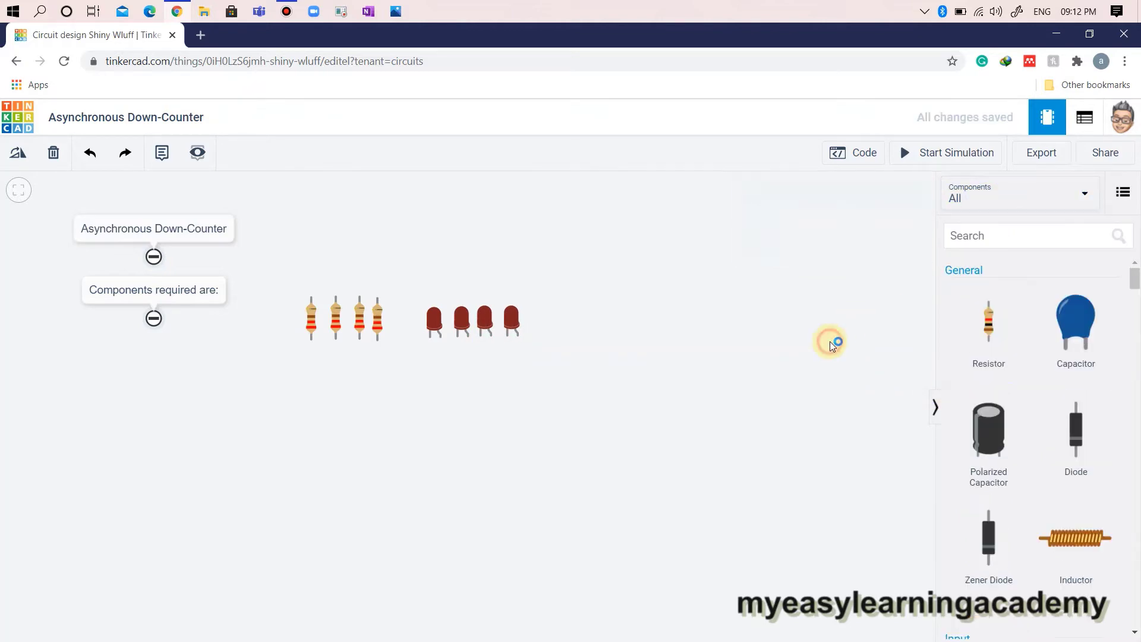
scroll(1006, 369, down, 5)
scroll(1007, 369, down, 5)
scroll(1007, 369, down, 5)
scroll(1013, 370, down, 5)
scroll(1014, 371, down, 5)
scroll(1014, 371, down, 5)
scroll(1013, 365, down, 5)
scroll(1012, 352, down, 5)
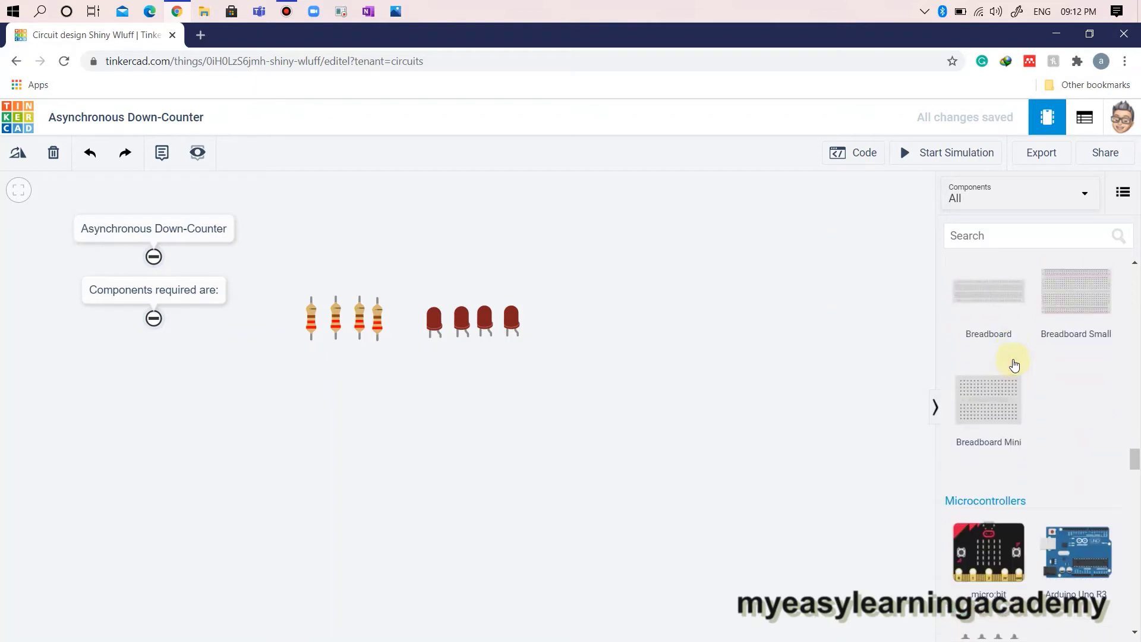
drag(994, 307, 478, 544)
click(478, 544)
scroll(1079, 440, down, 3)
scroll(1079, 441, down, 3)
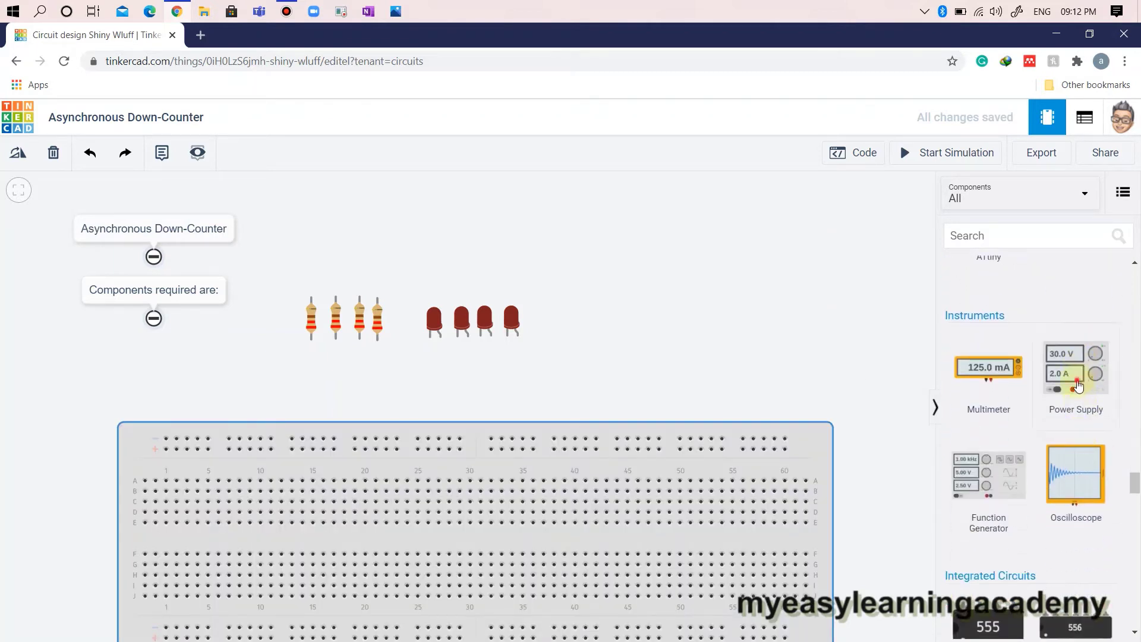
Step: Place a power supply and a function generator above the breadboard
drag(1076, 384, 580, 326)
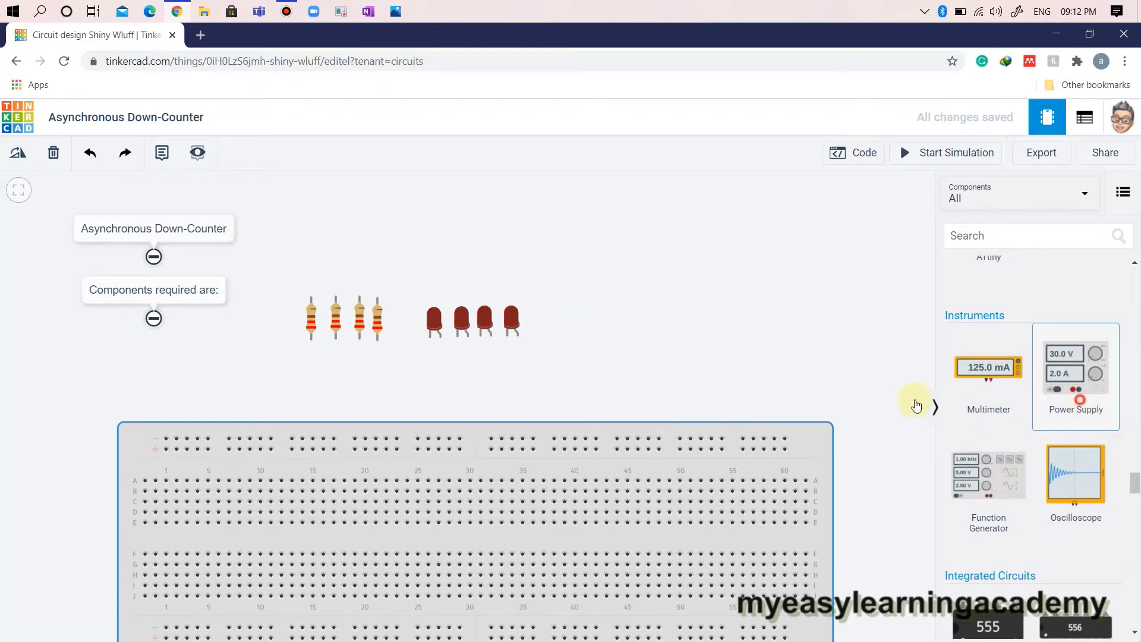
drag(1077, 384, 632, 339)
drag(988, 477, 797, 337)
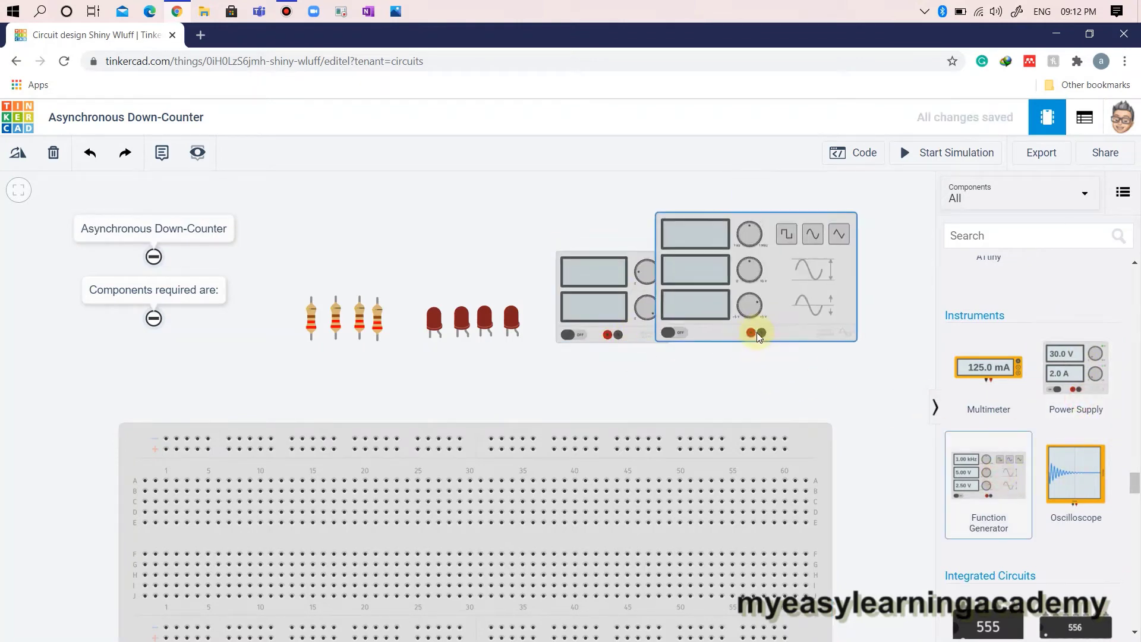
scroll(1065, 437, down, 5)
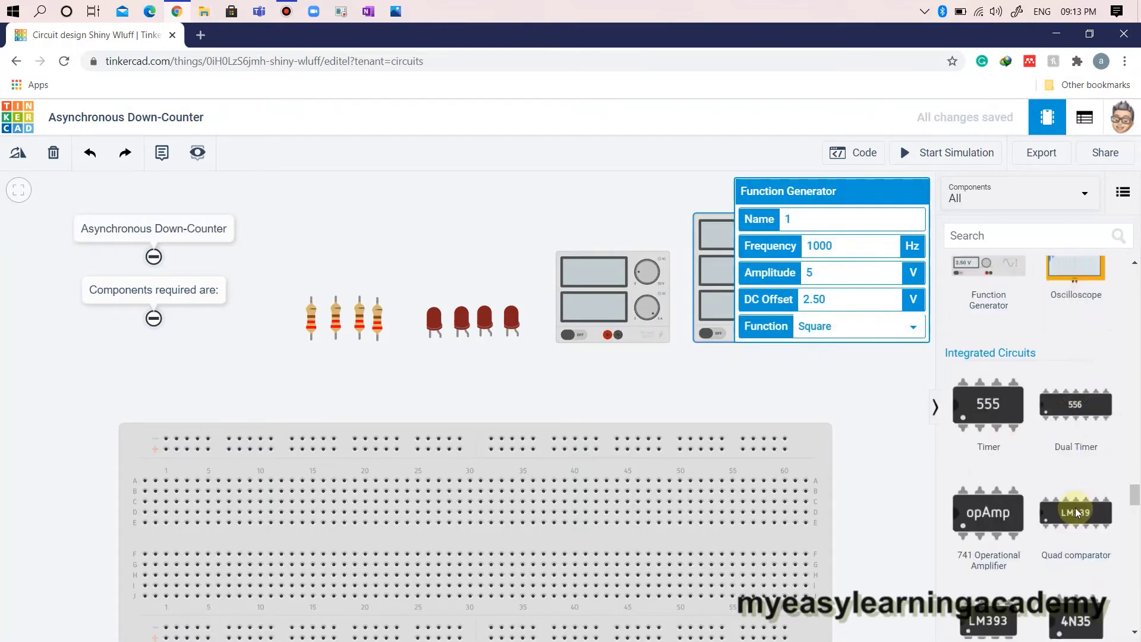
scroll(1070, 473, down, 5)
scroll(1076, 513, down, 5)
scroll(1076, 513, down, 5)
scroll(1076, 512, down, 3)
scroll(1076, 512, down, 2)
scroll(1076, 513, down, 2)
scroll(1076, 512, down, 2)
scroll(1077, 511, down, 1)
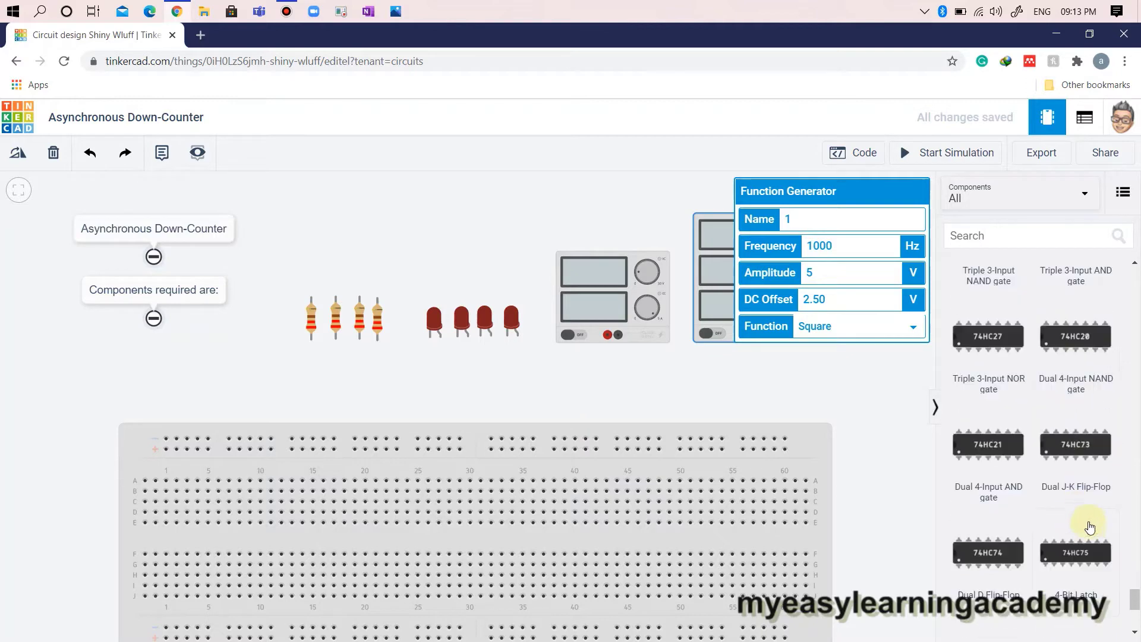
Step: Place two 74HC73 chips side by side above the breadboard
click(473, 431)
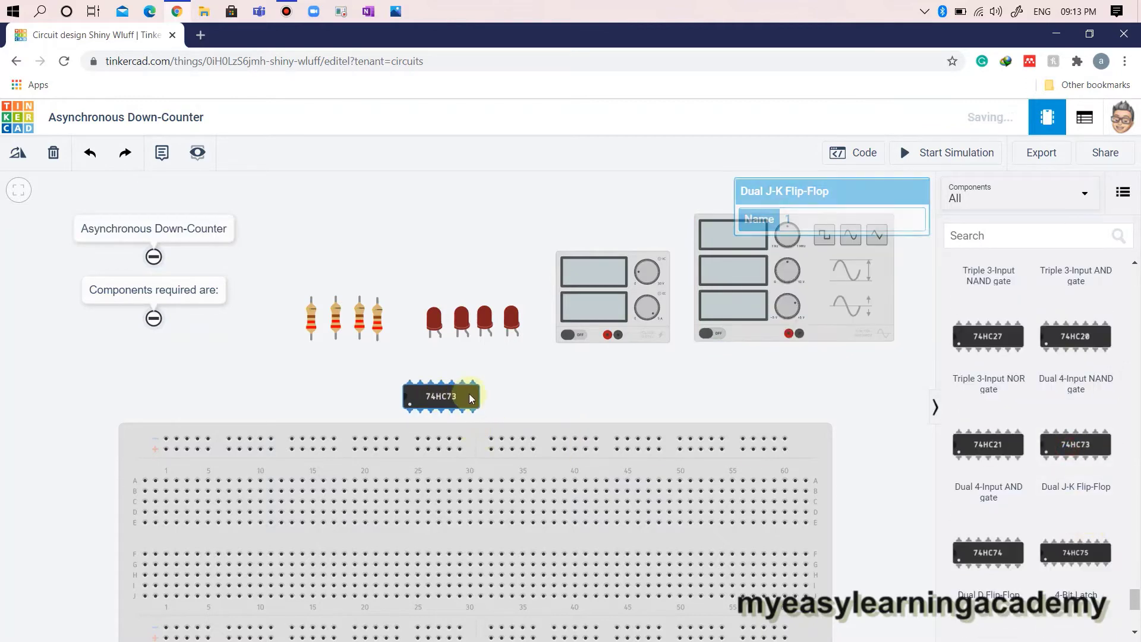
key(ctrl+c)
key(ctrl+v)
drag(523, 398, 539, 399)
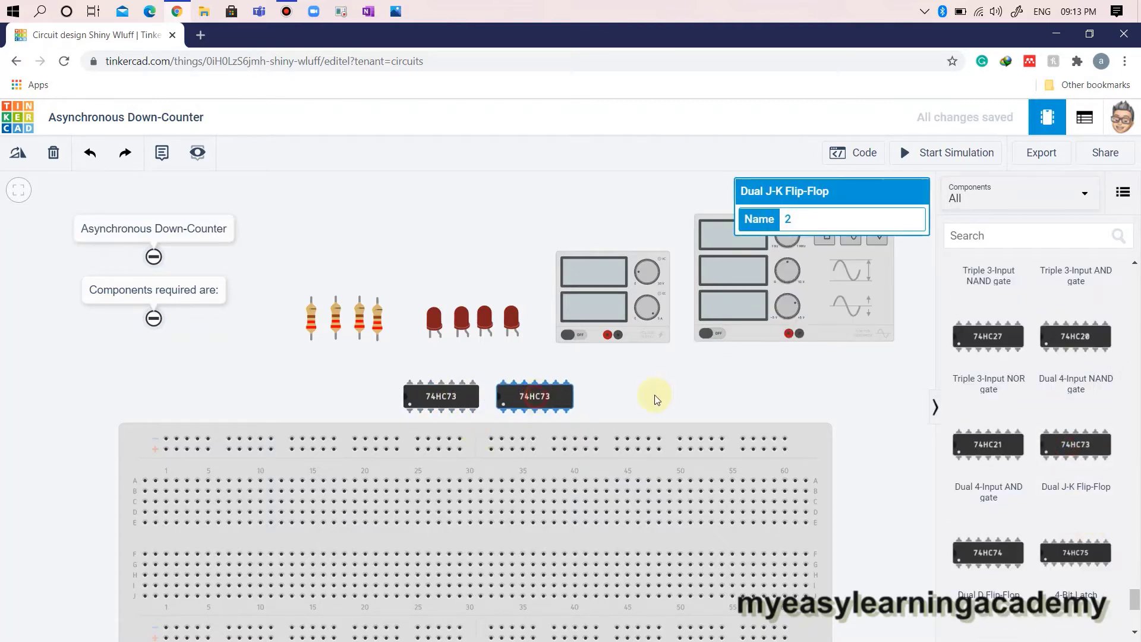
click(883, 486)
drag(878, 512, 889, 443)
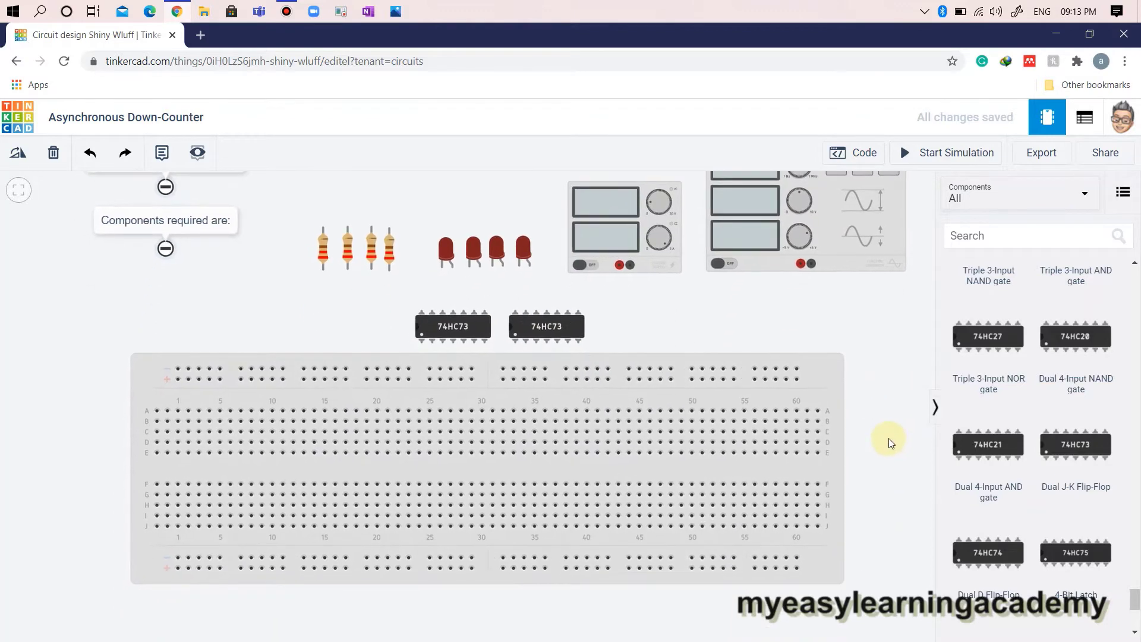
scroll(701, 315, down, 1)
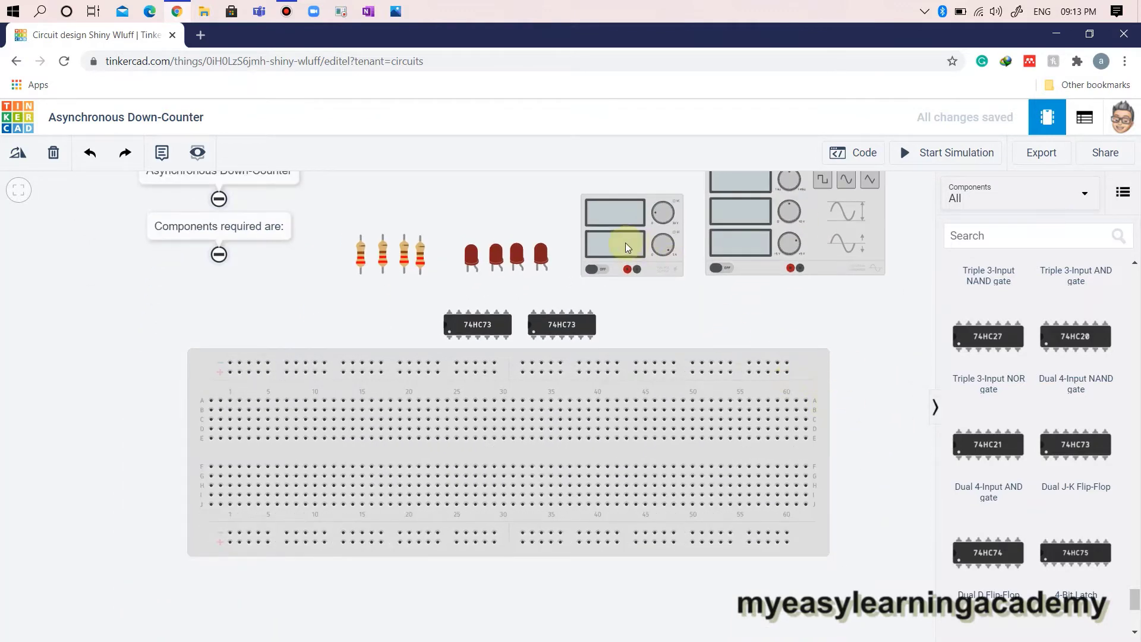
Step: Move the power supply left and wire its negative terminal to the lower rail in black
drag(625, 247, 115, 434)
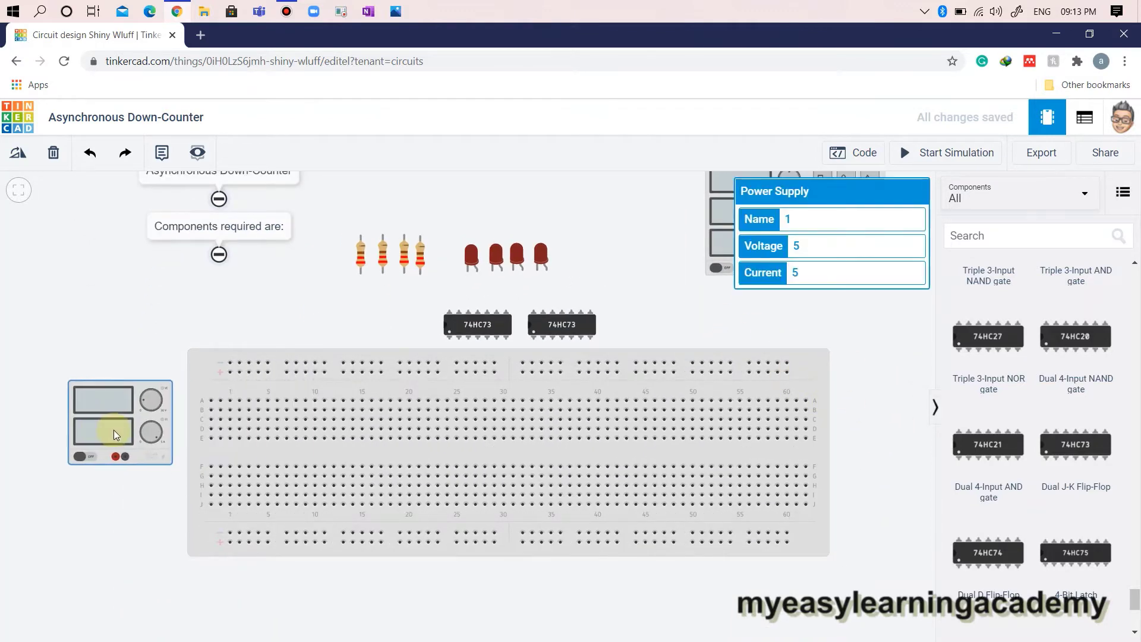
click(126, 456)
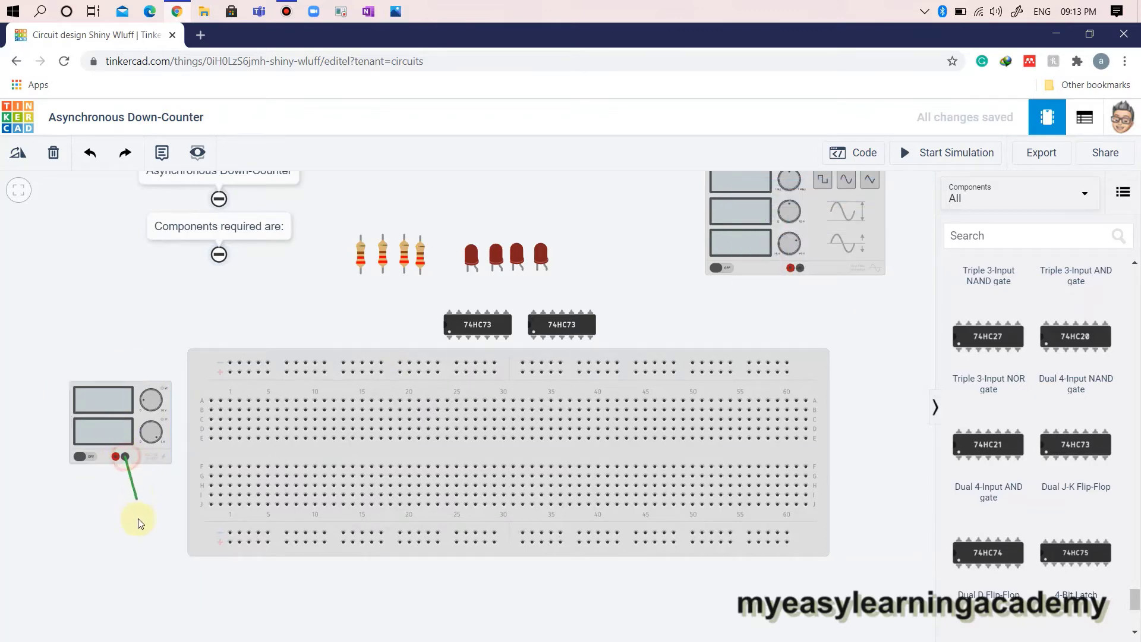
click(122, 535)
click(230, 534)
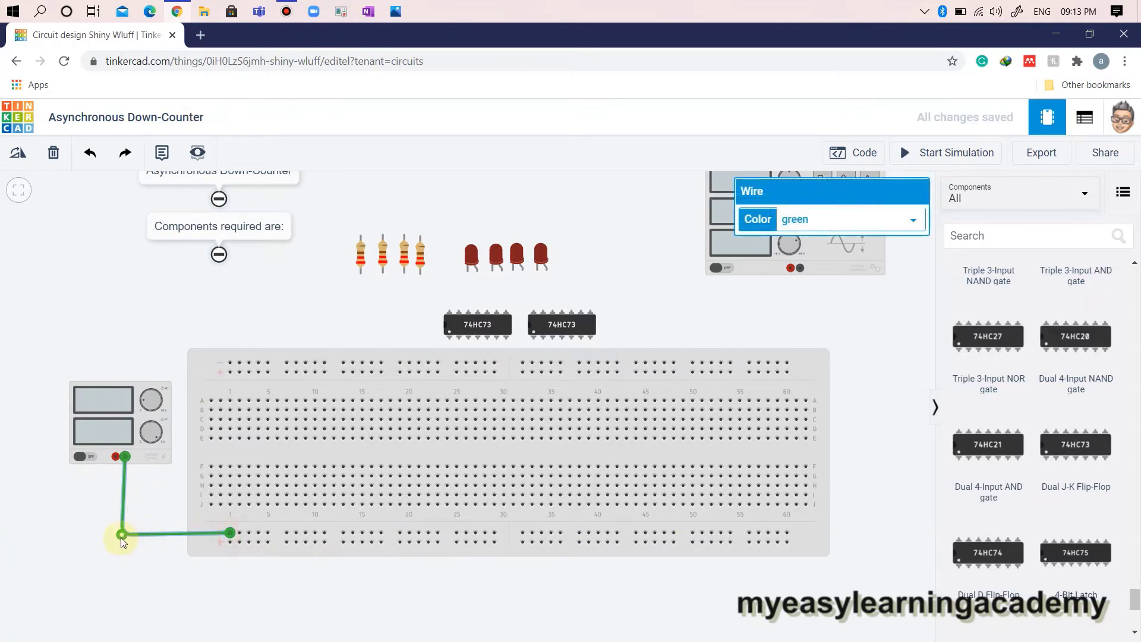
drag(122, 535, 125, 533)
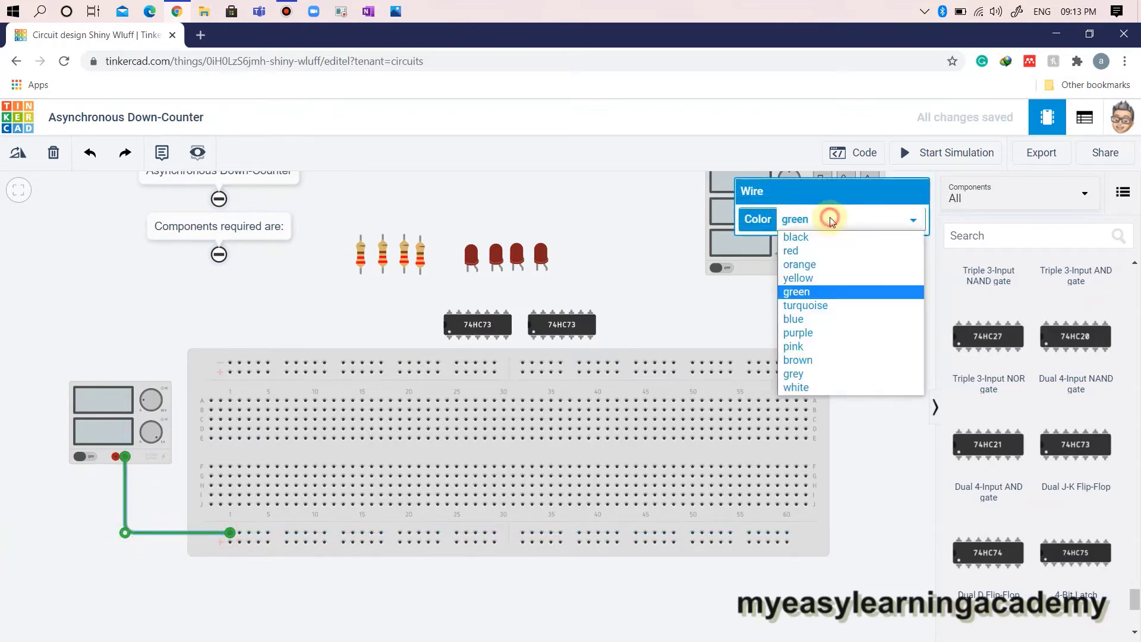
click(831, 236)
click(854, 353)
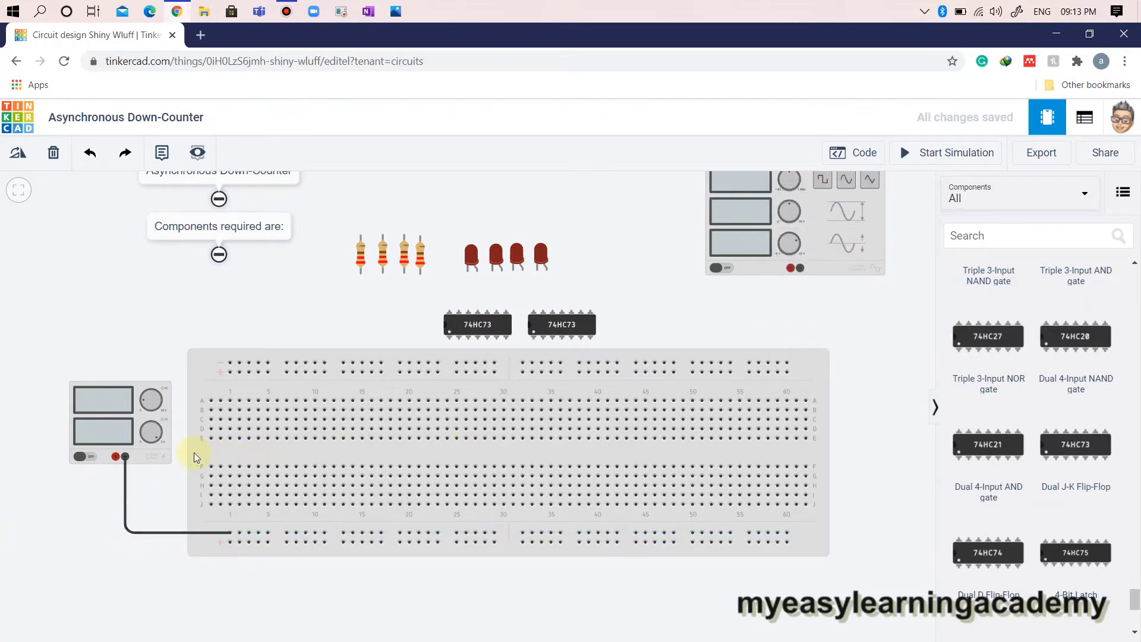
Step: Wire the supply's positive terminal to the lower rail in red
click(115, 469)
click(119, 532)
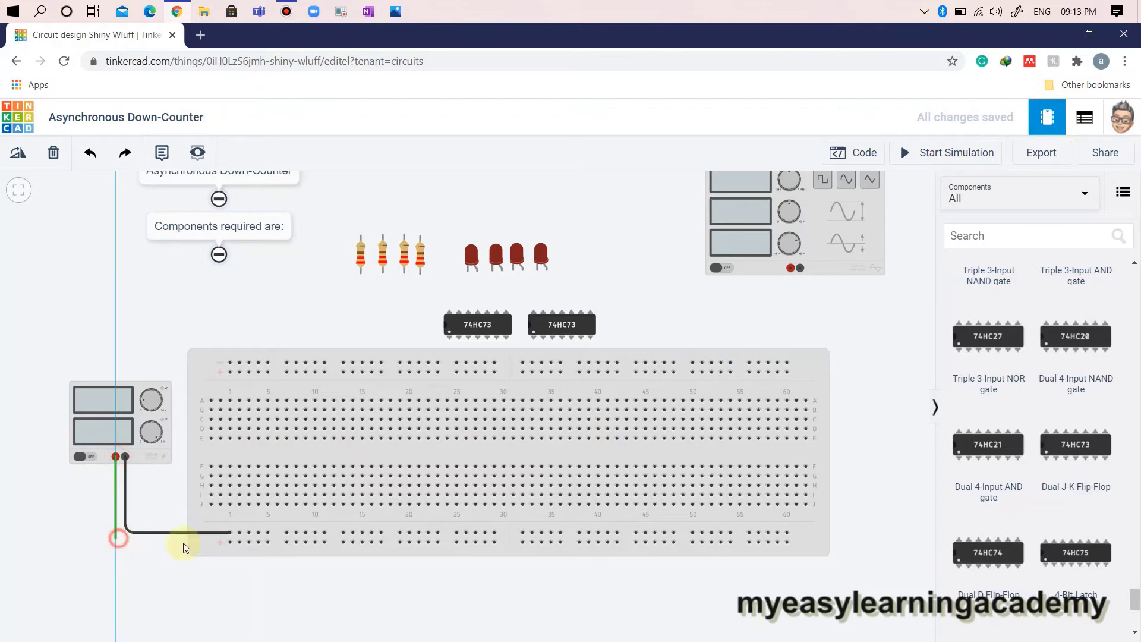
click(228, 539)
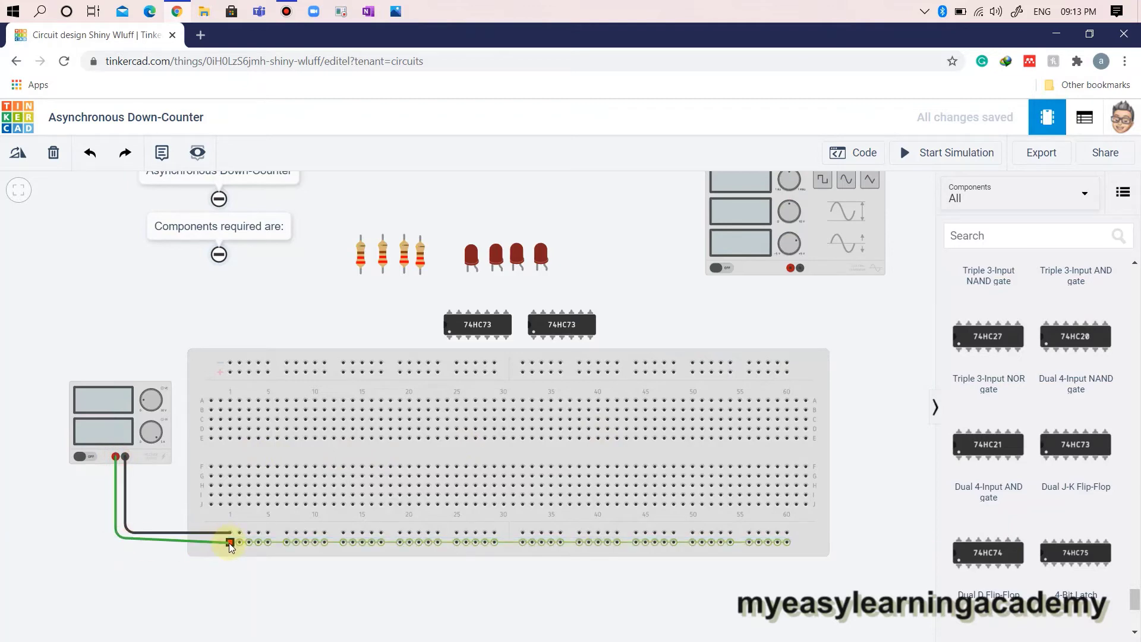
click(115, 538)
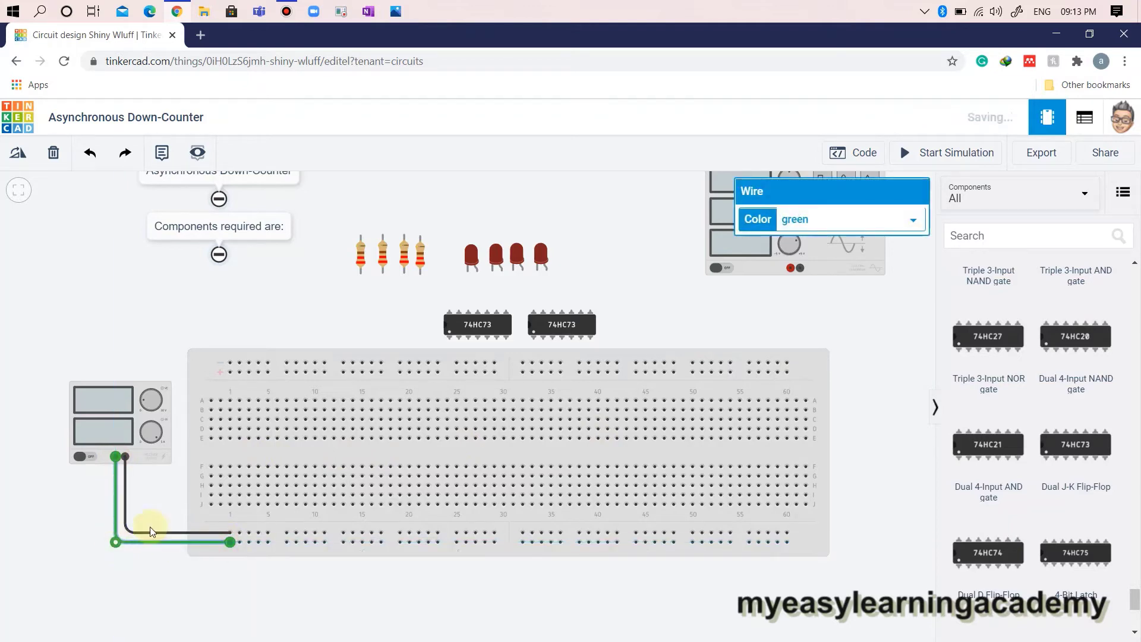
click(817, 225)
click(815, 252)
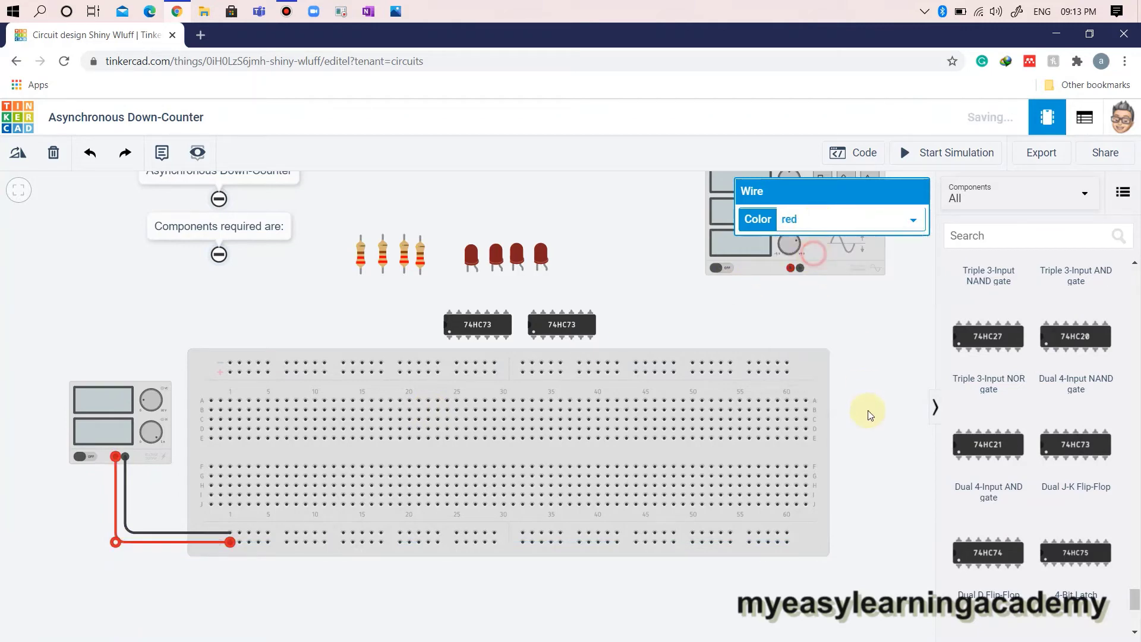
click(868, 411)
Step: Bridge the lower rails to the upper rails with a black jumper and a second jumper
click(237, 534)
click(230, 371)
drag(230, 371, 247, 366)
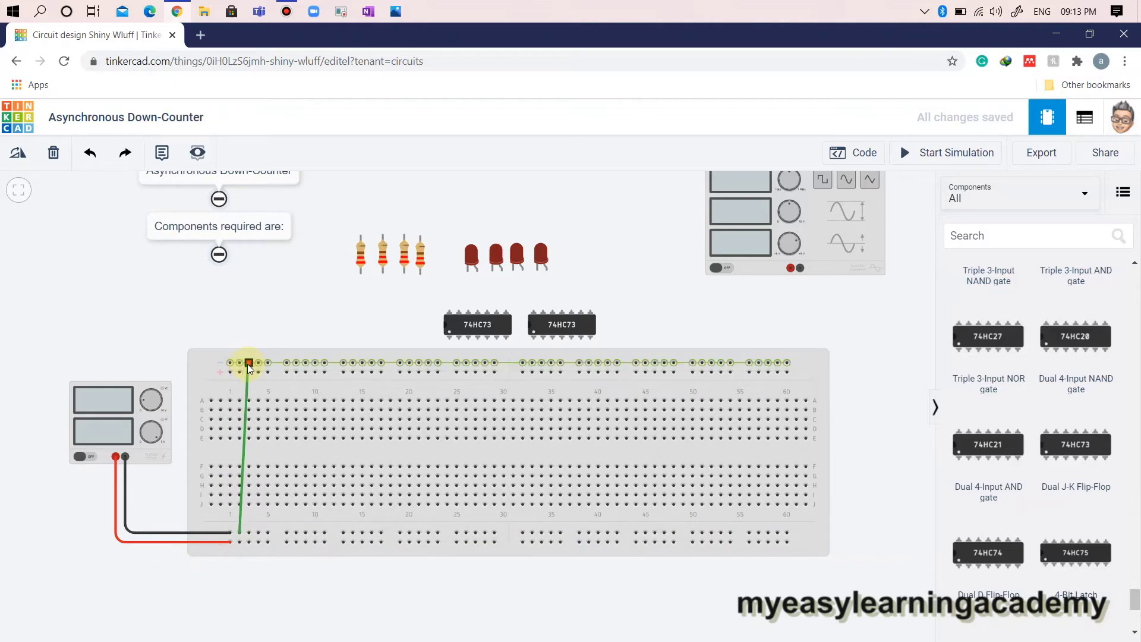
drag(249, 365, 238, 363)
click(818, 223)
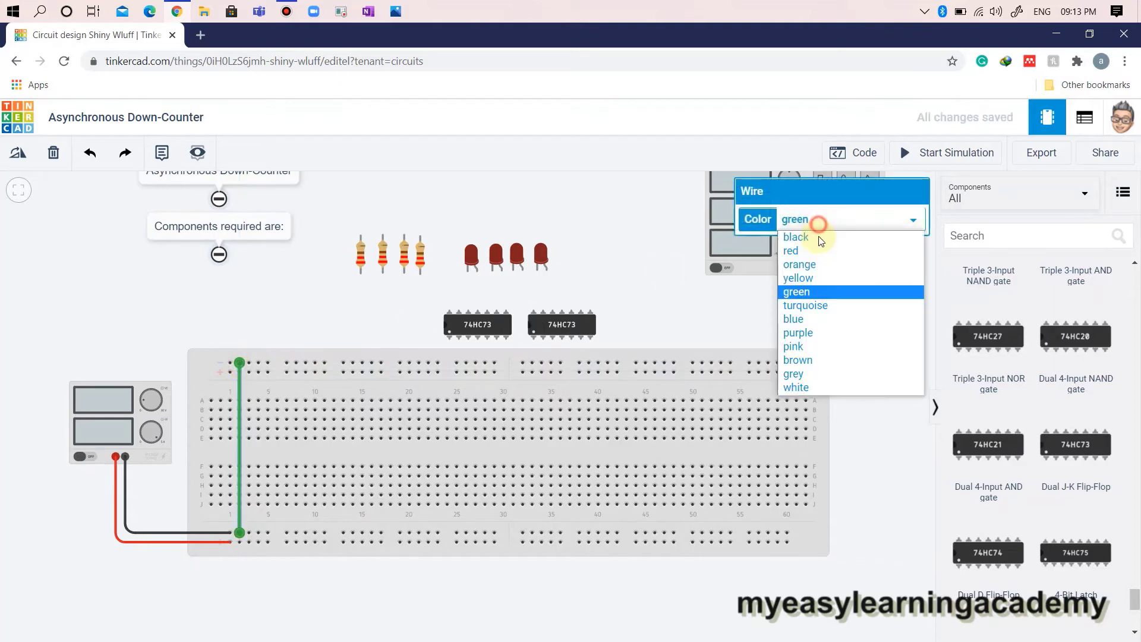
click(797, 237)
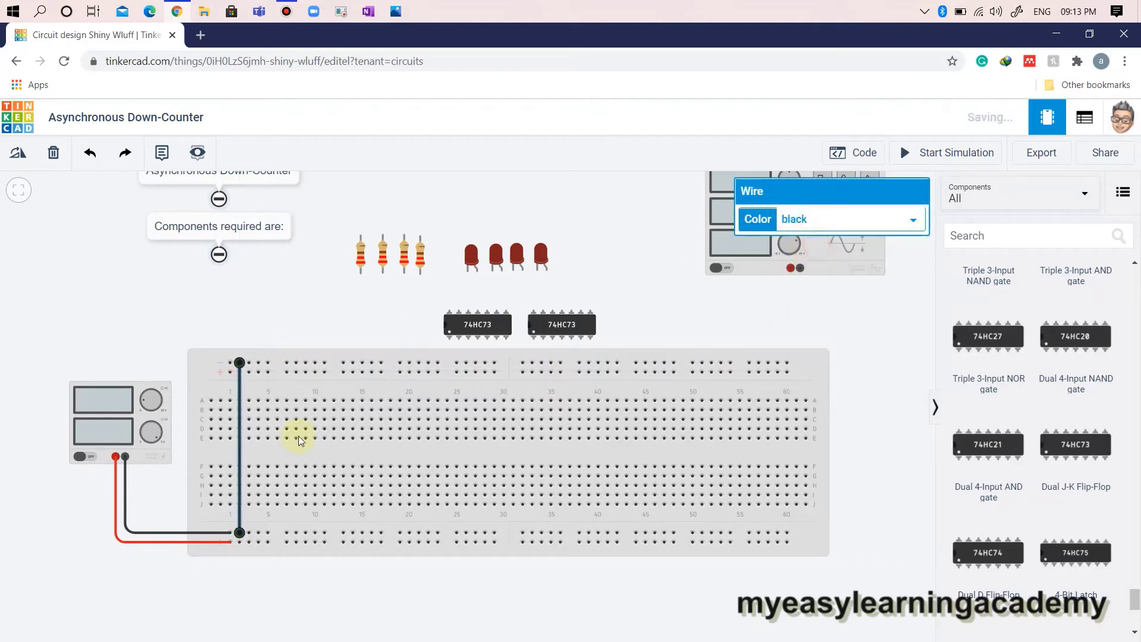
click(253, 543)
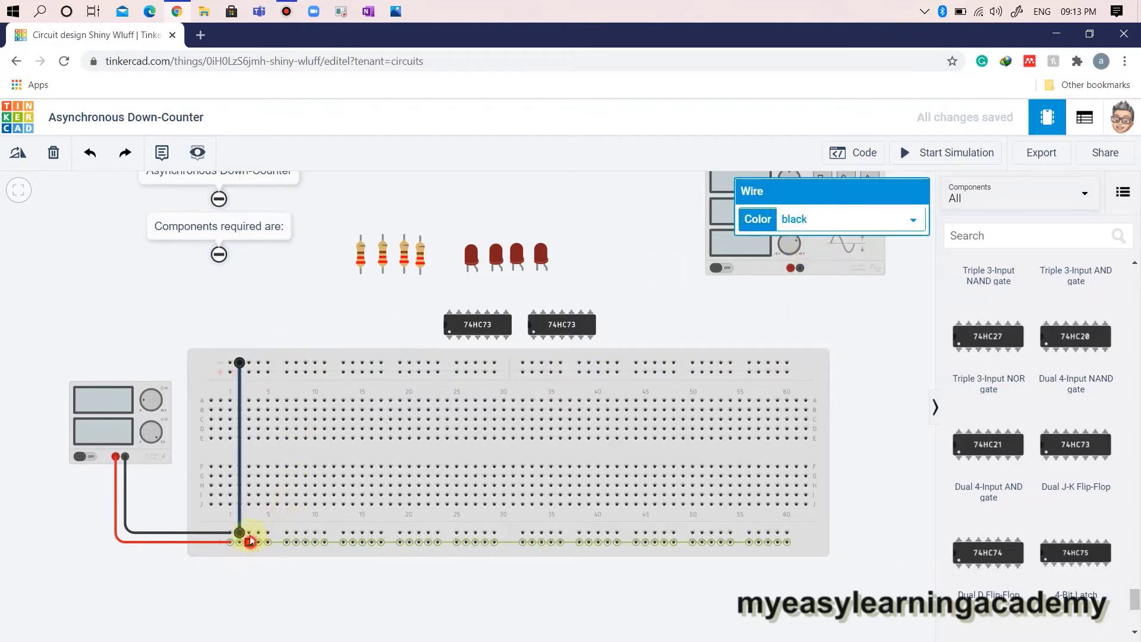
click(251, 371)
click(809, 222)
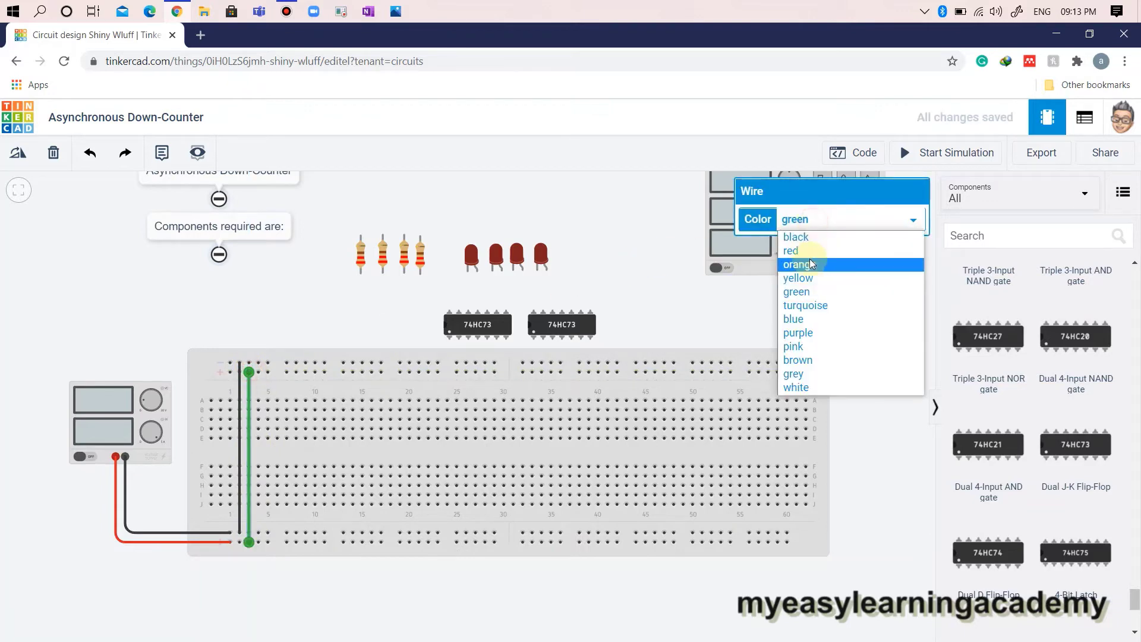
Step: Make the second jumper red and run red wires from both chips' Power pins to the lower rail
click(793, 250)
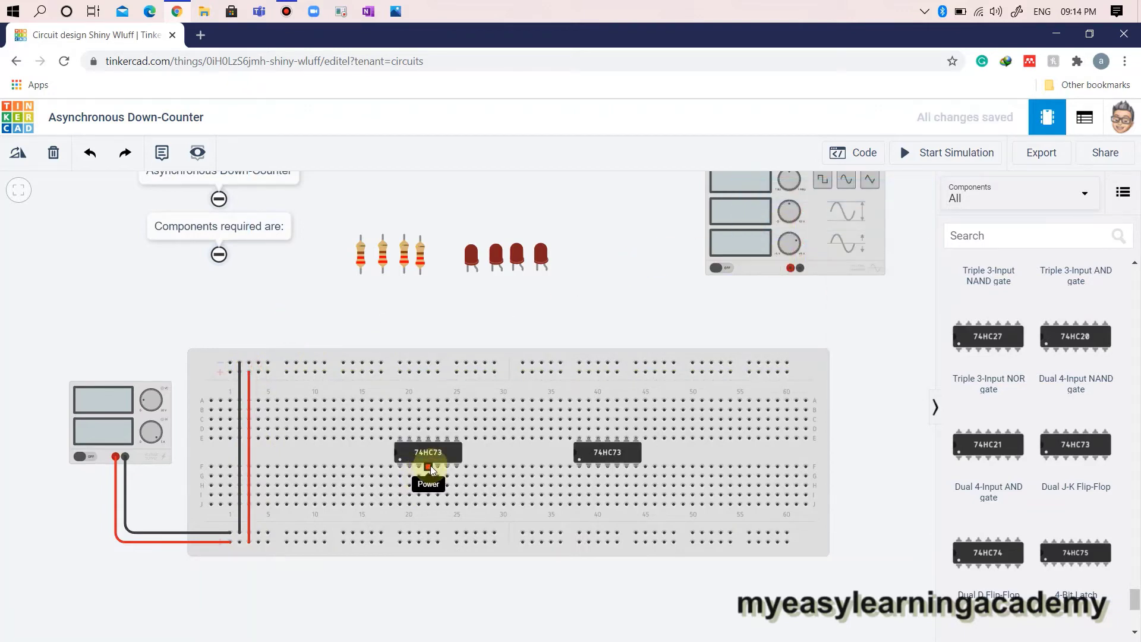
click(431, 465)
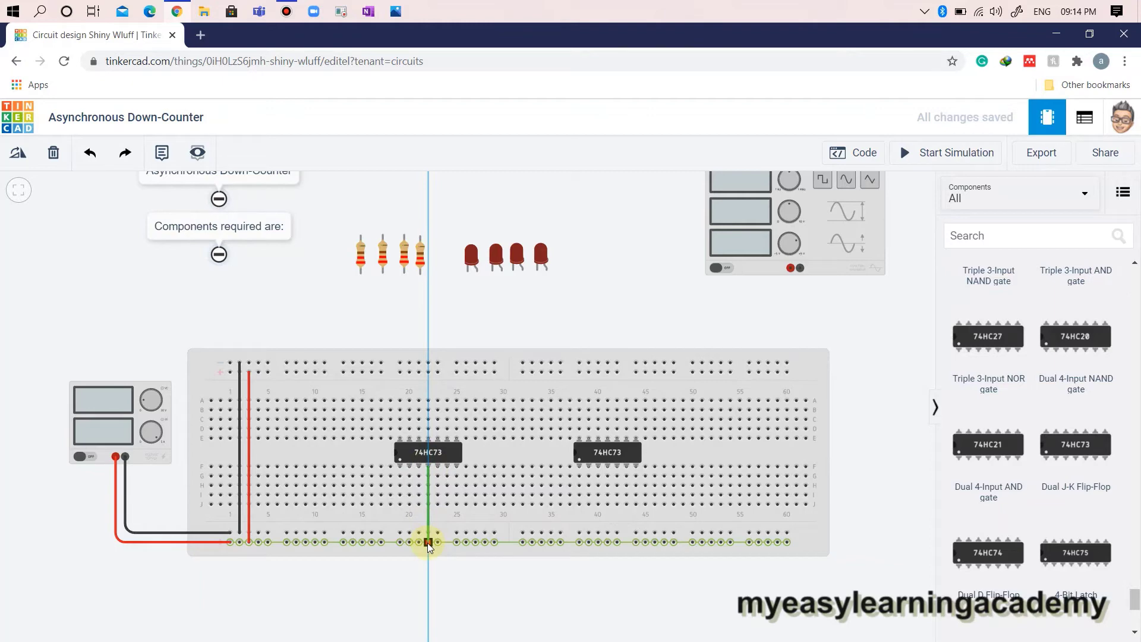
click(427, 543)
click(825, 226)
click(794, 251)
click(608, 468)
click(608, 543)
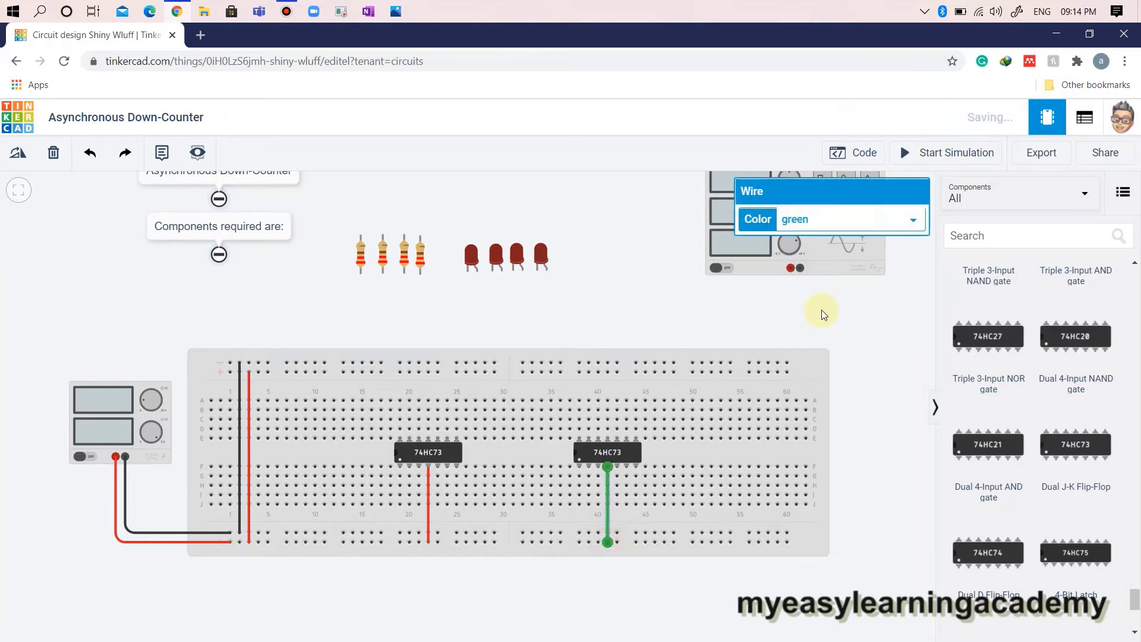
click(825, 226)
click(820, 251)
Step: Wire the first chip's upper pin to the upper rail in black
click(427, 440)
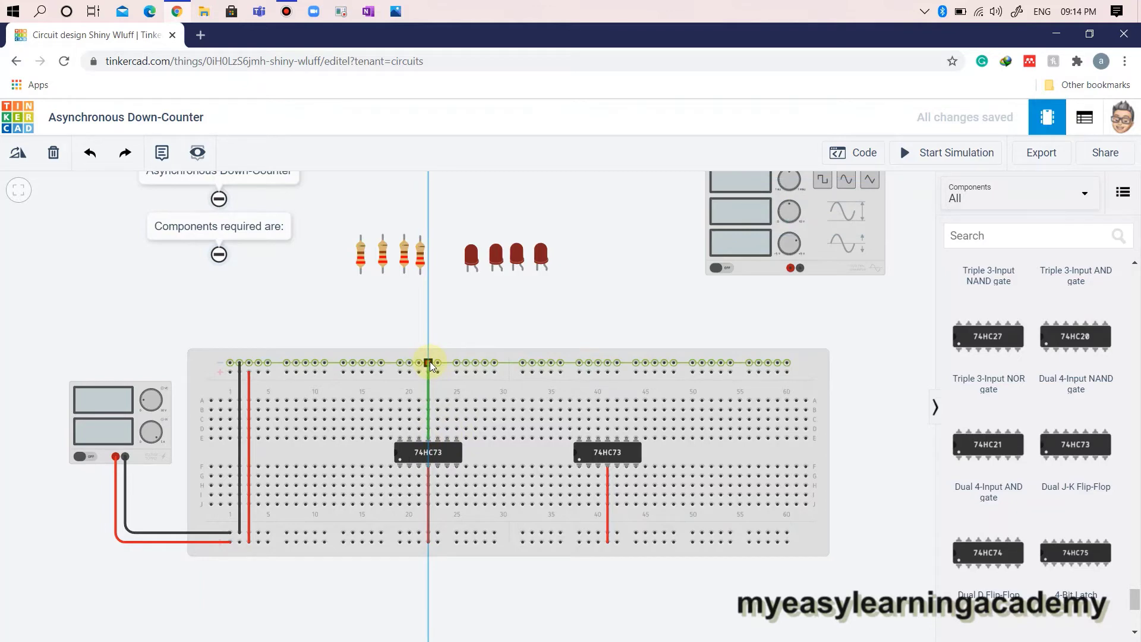
click(429, 365)
click(827, 224)
click(610, 437)
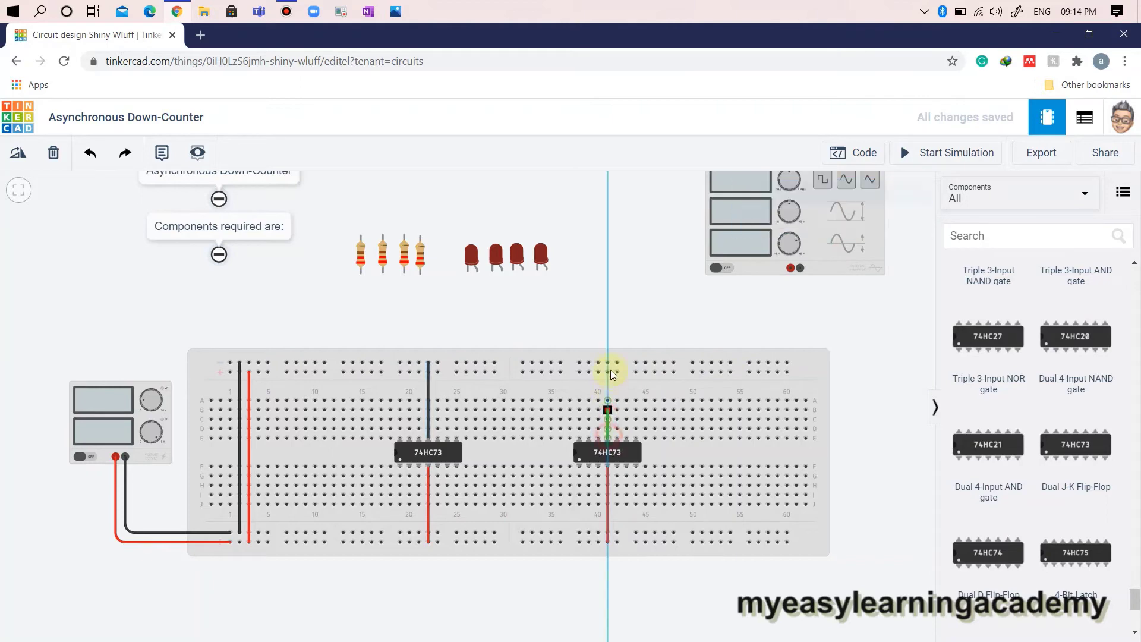
Step: Connect the second chip's upper pin to the upper rail with a black wire
click(610, 363)
click(827, 222)
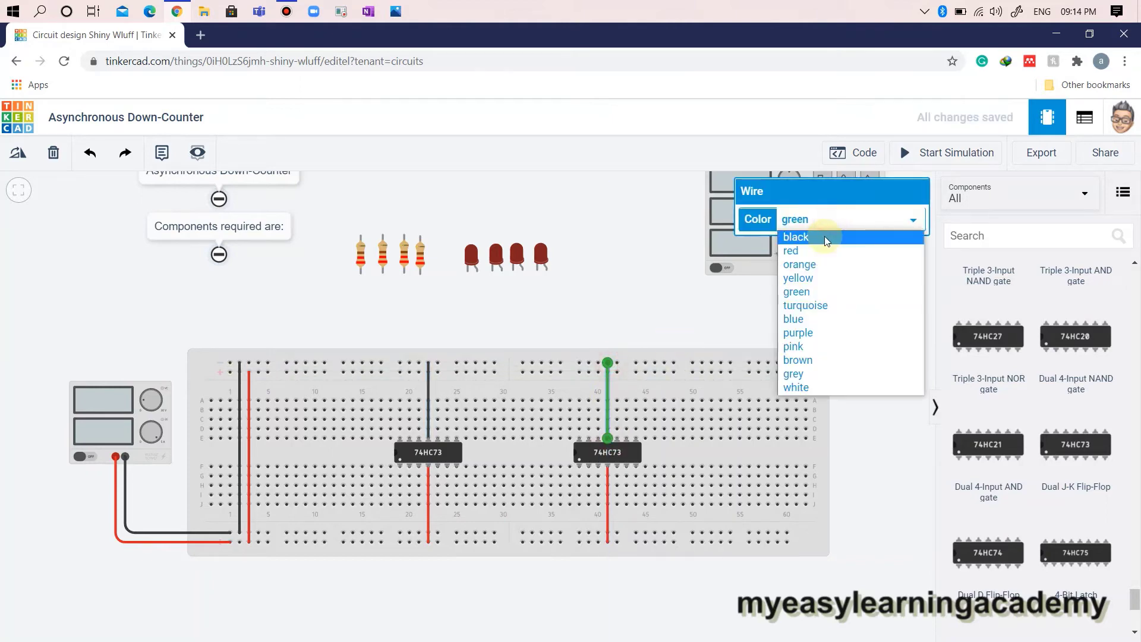
click(825, 237)
click(595, 289)
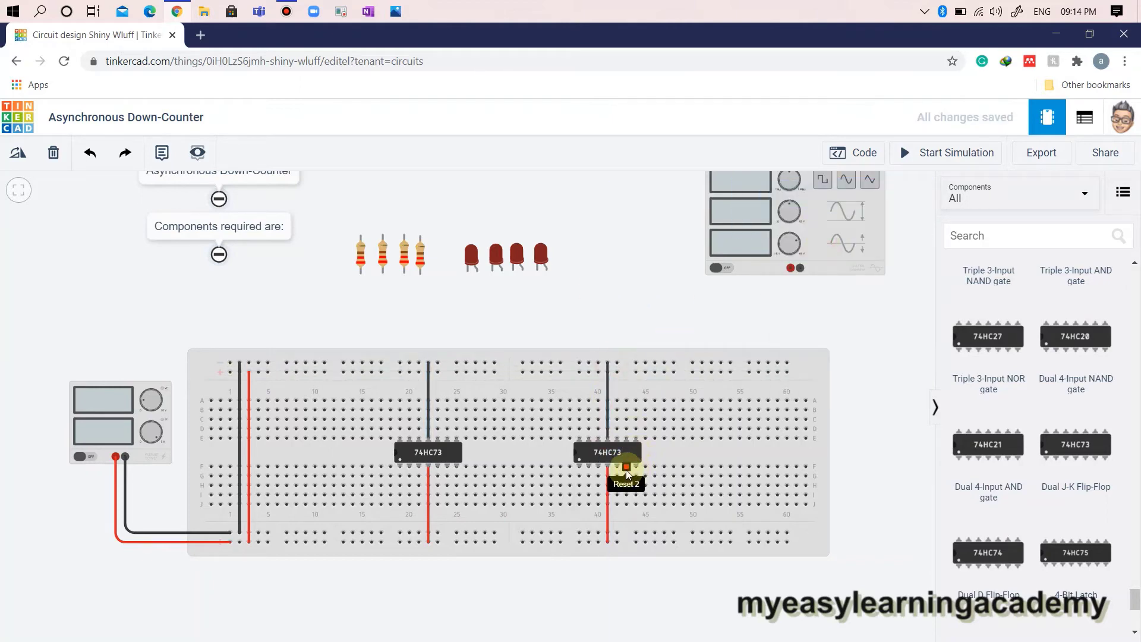
Step: Wire two lower pins of the second chip, including Reset 1, to the lower rail in blue
click(619, 471)
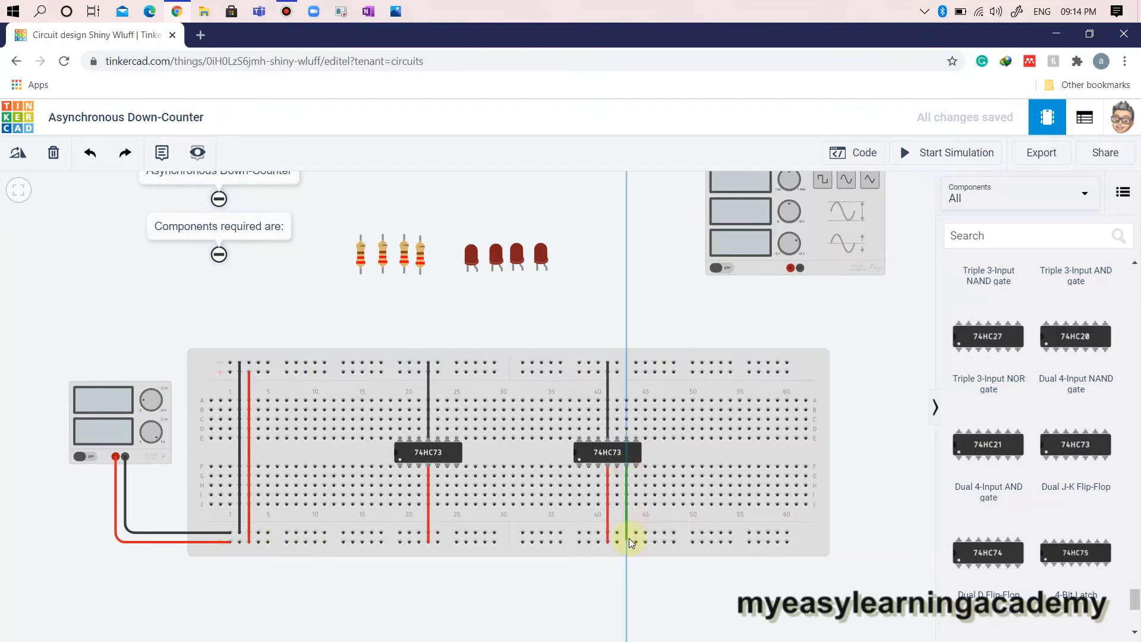
click(629, 538)
click(835, 219)
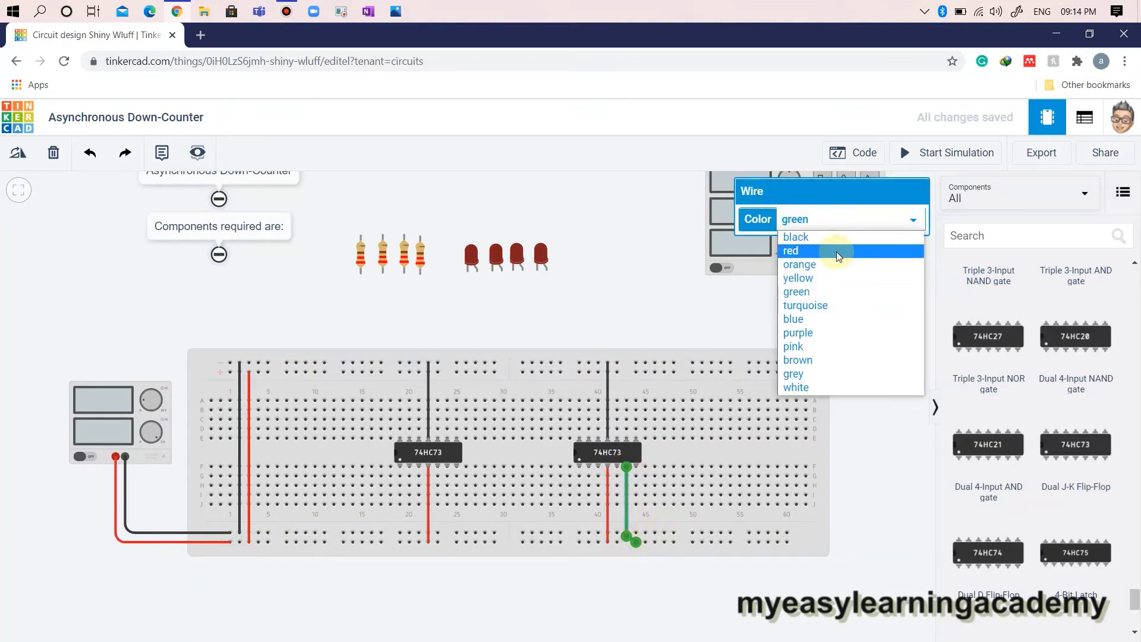
click(836, 250)
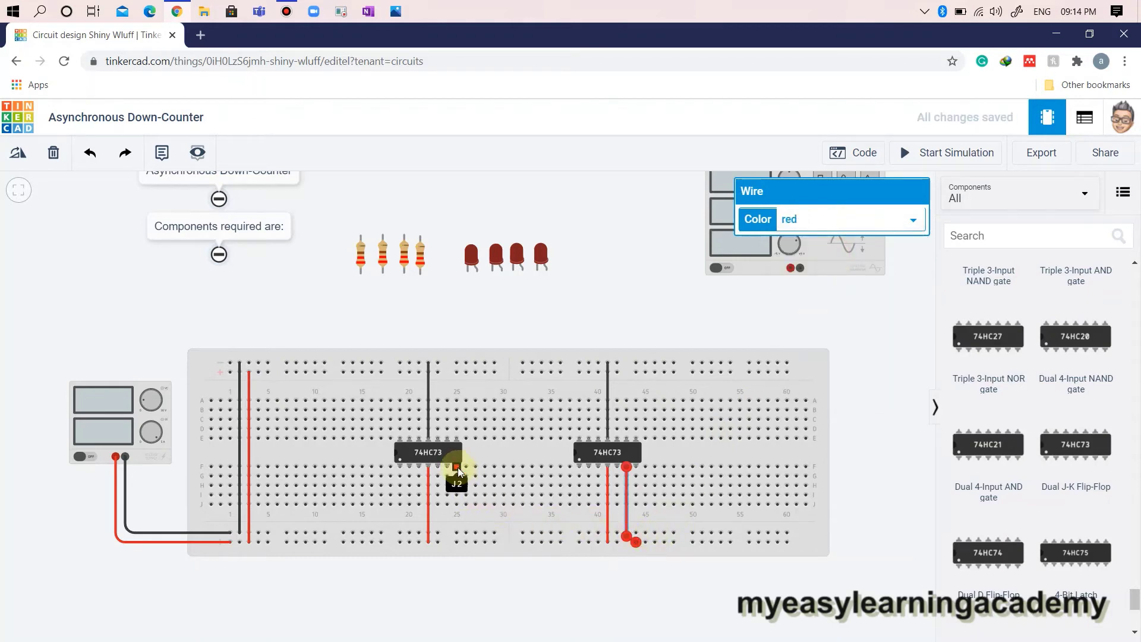
click(591, 471)
click(589, 541)
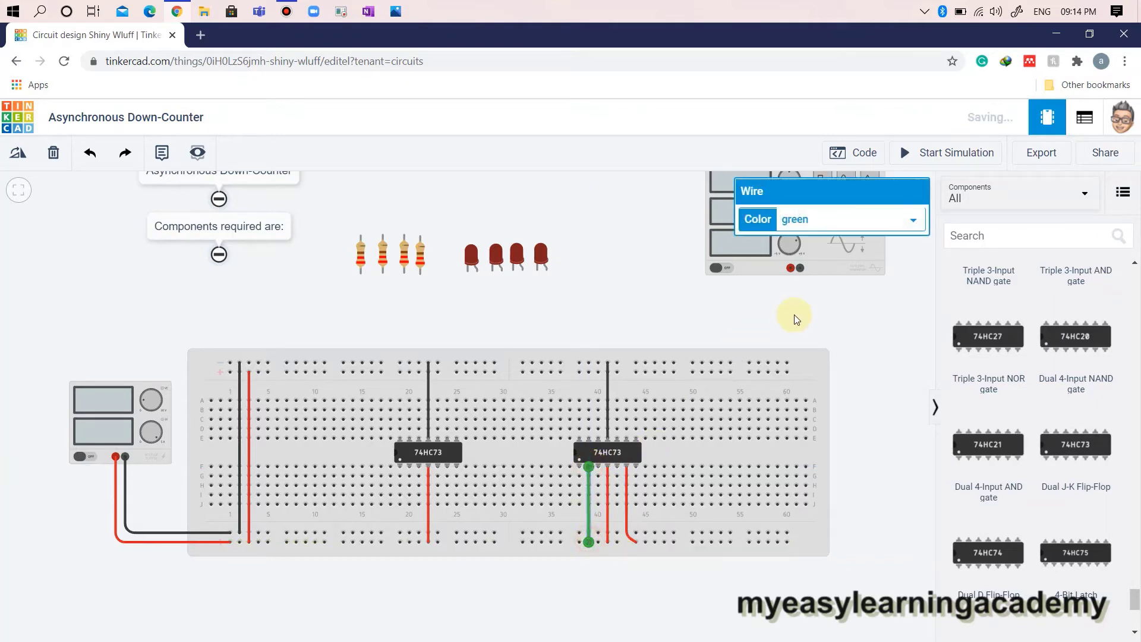
click(824, 223)
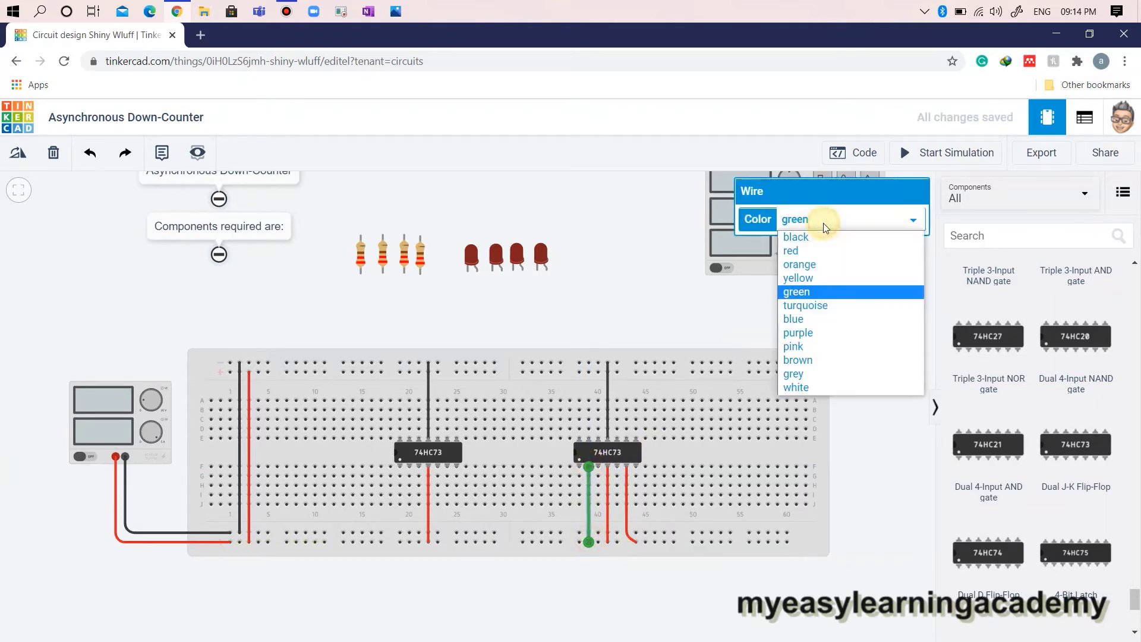
click(813, 318)
click(634, 541)
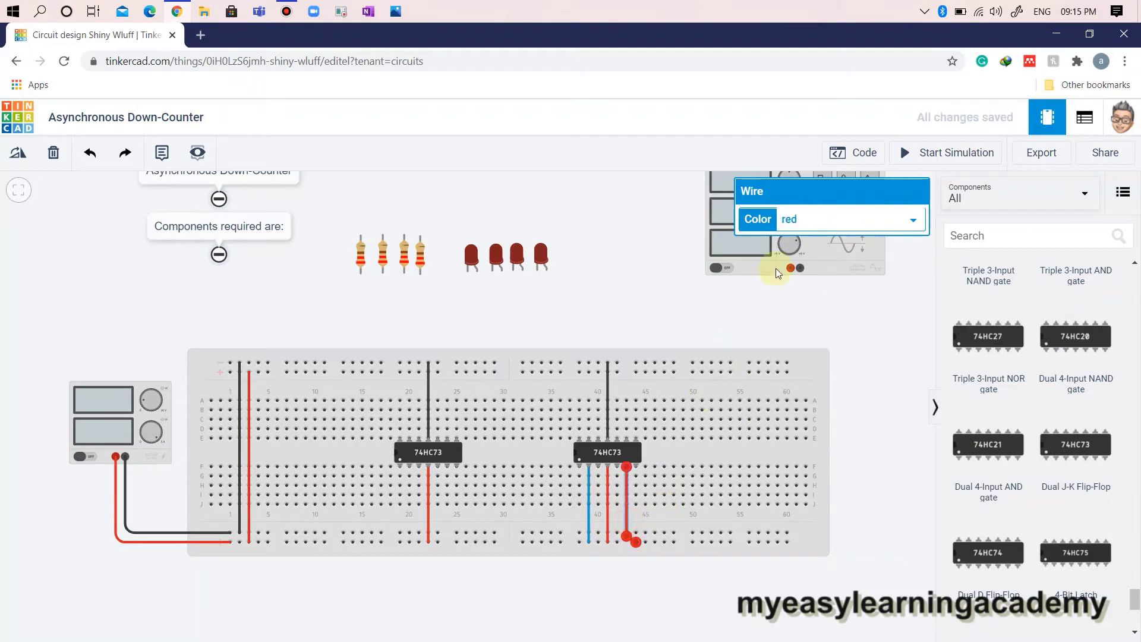
click(800, 228)
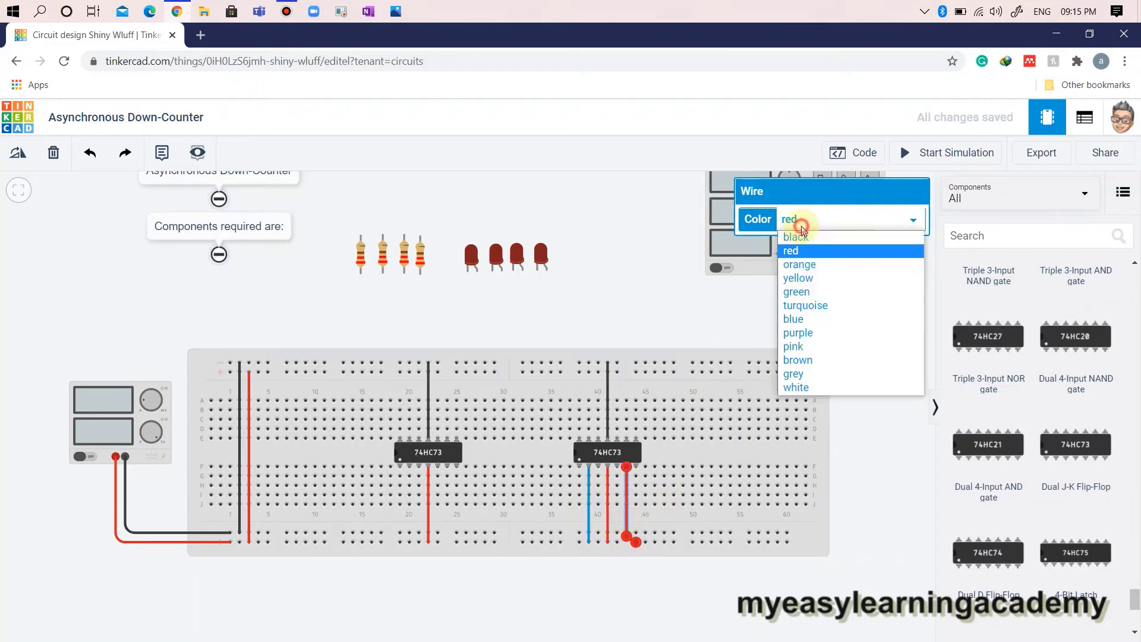
click(793, 318)
click(840, 450)
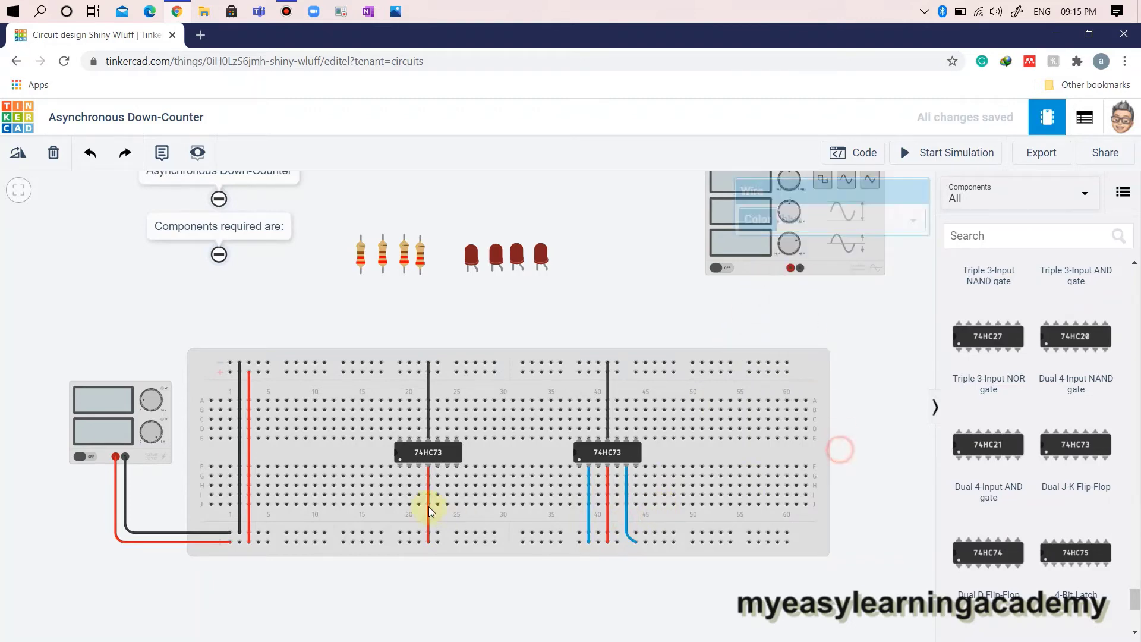
Step: Wire the first chip's Clock 2 and Reset 1 pins to the bottom rail in blue
click(447, 465)
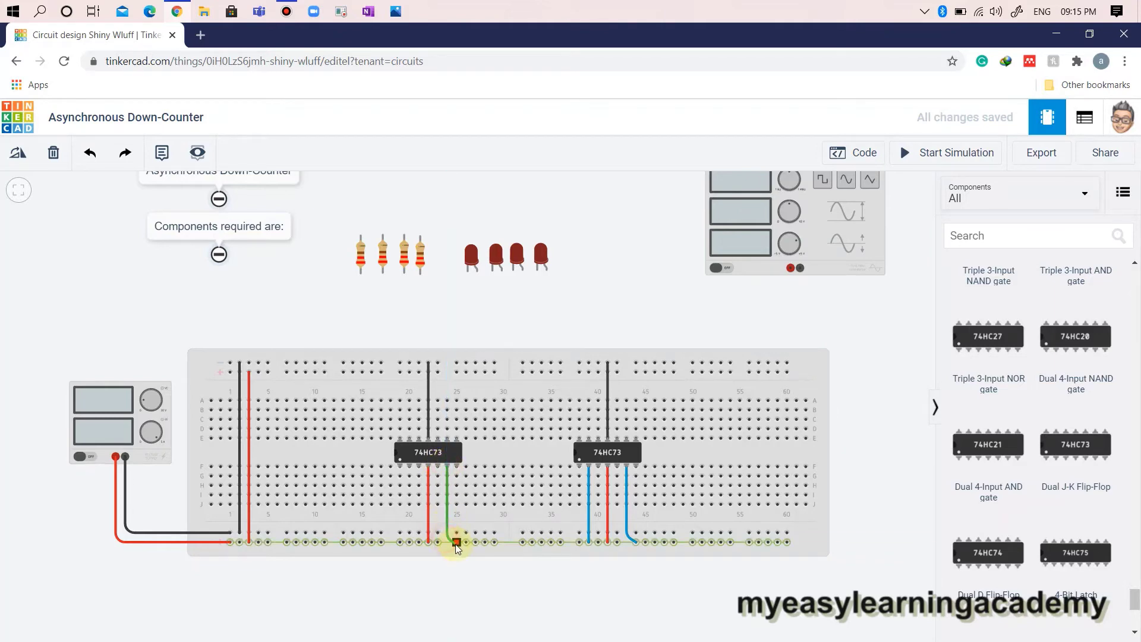
click(455, 539)
click(826, 220)
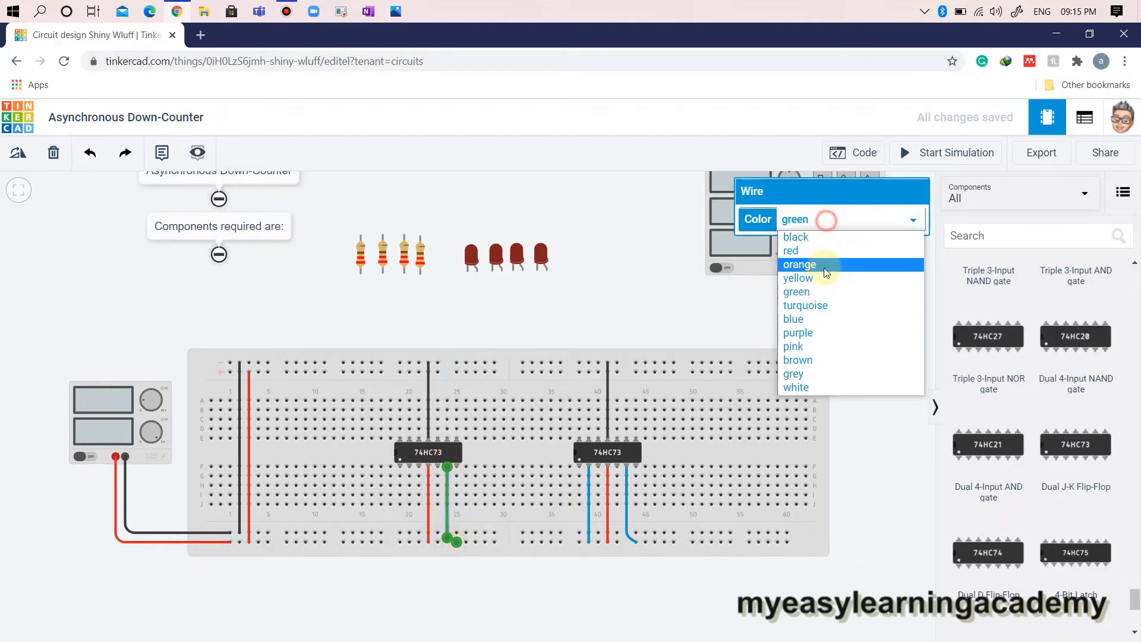
click(816, 318)
click(474, 324)
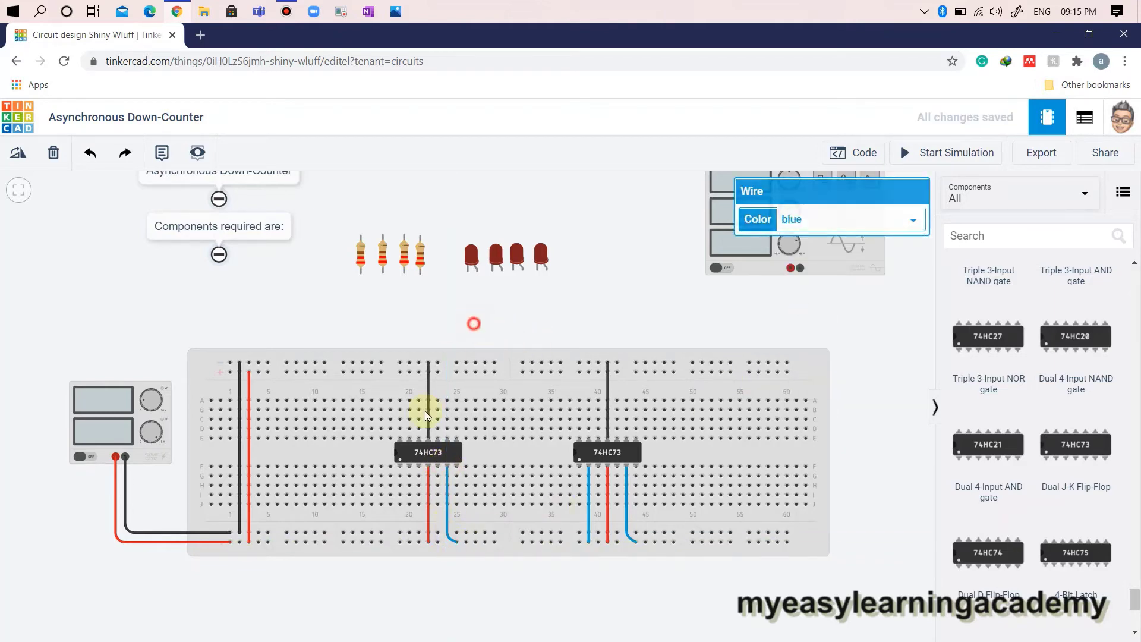
click(407, 468)
click(408, 542)
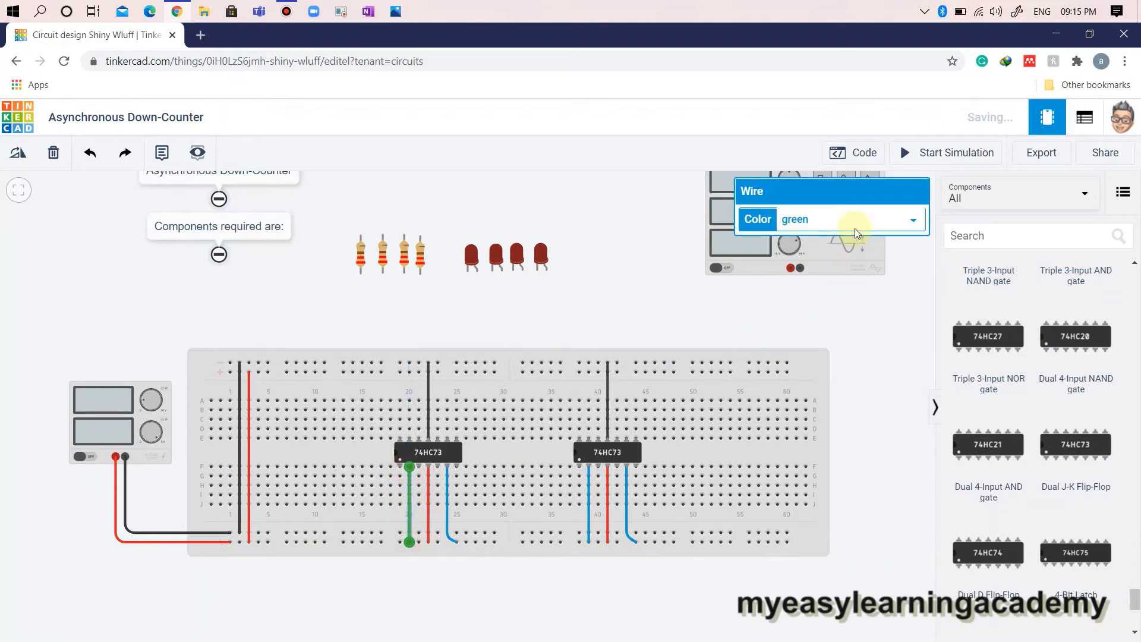
click(853, 219)
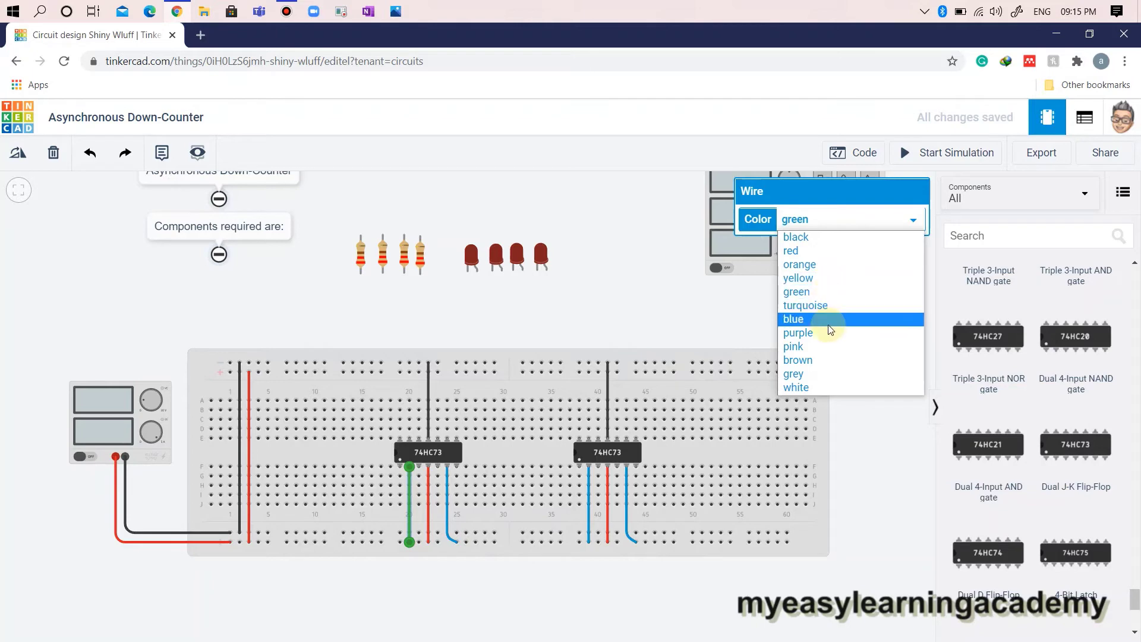
click(803, 319)
click(850, 409)
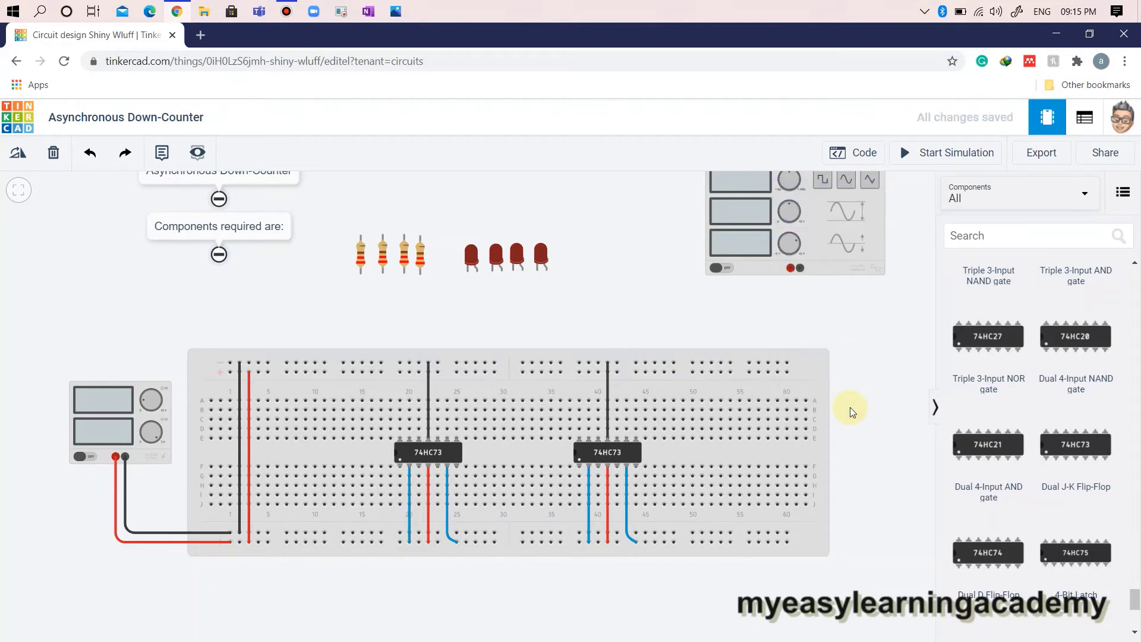
Step: Run second-chip wires to the bottom rail, Inverted Output 1, and Output 2 to the top row
click(635, 468)
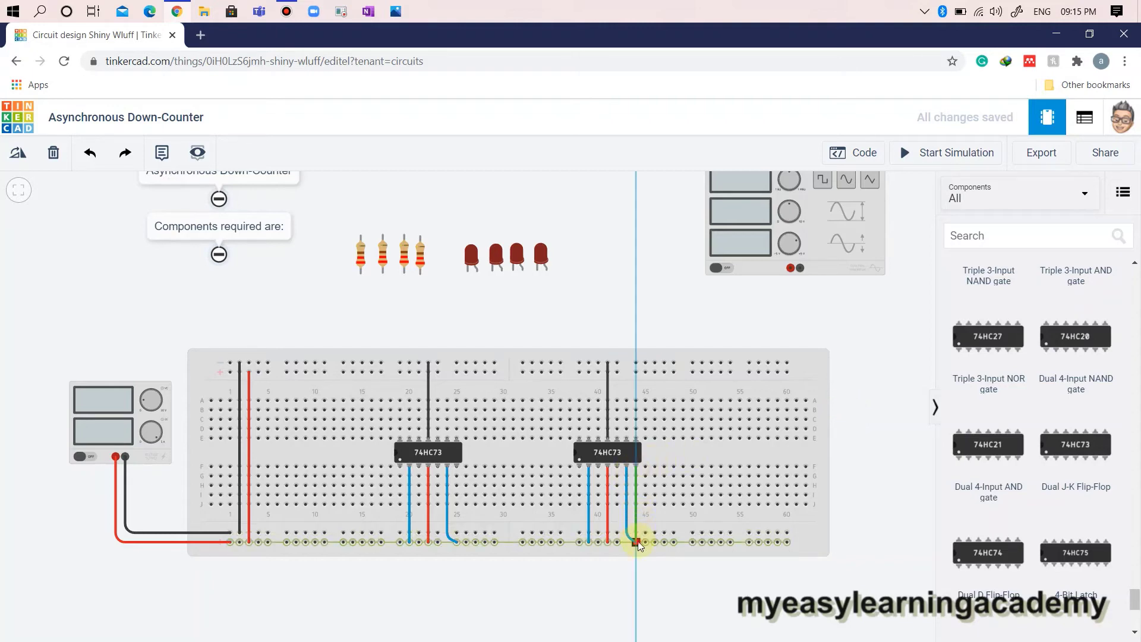
click(637, 541)
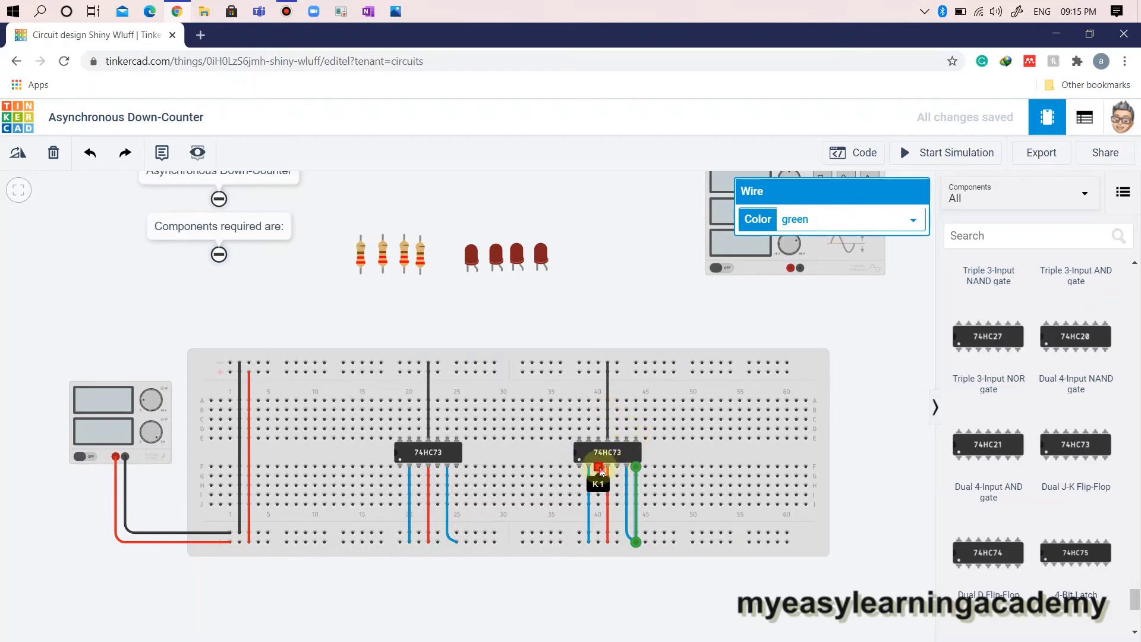
click(597, 543)
click(588, 437)
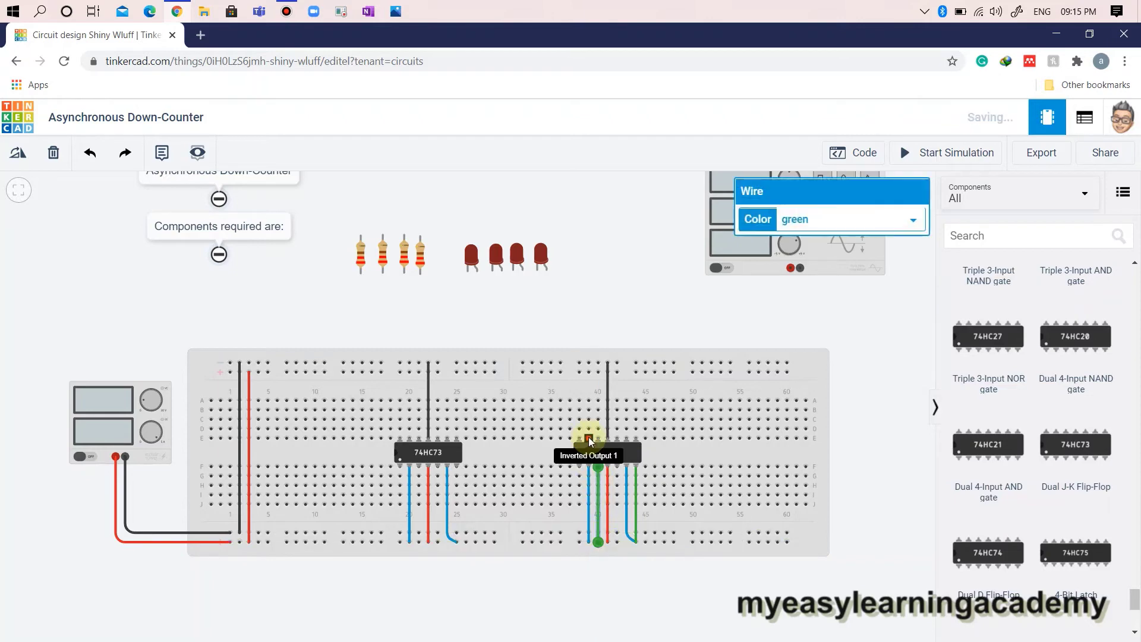
click(581, 435)
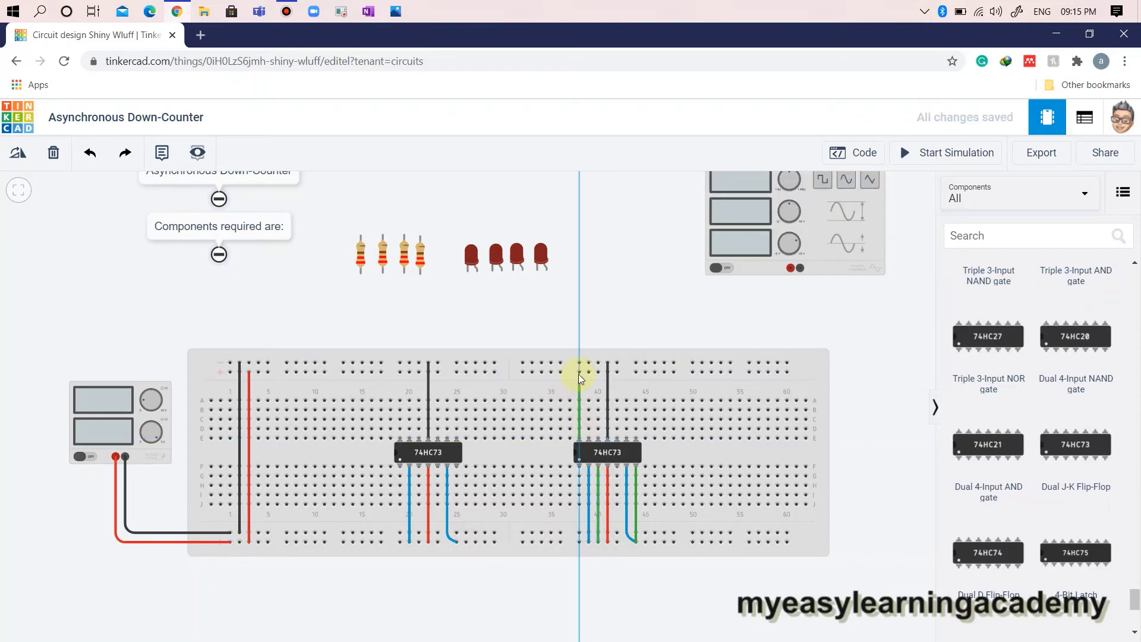
click(578, 374)
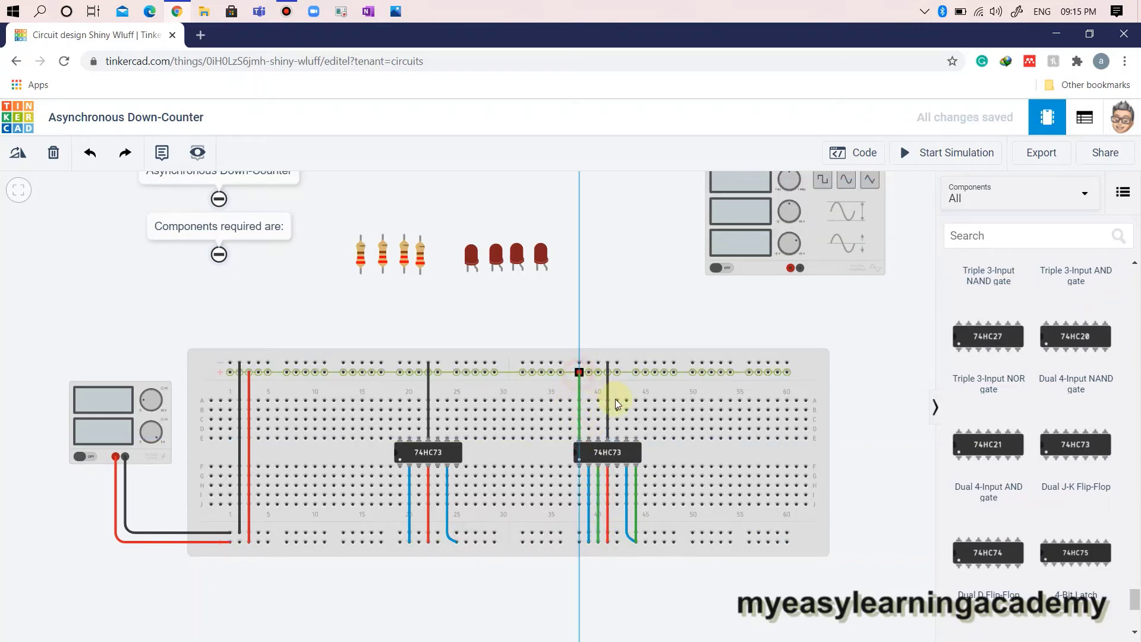
click(618, 438)
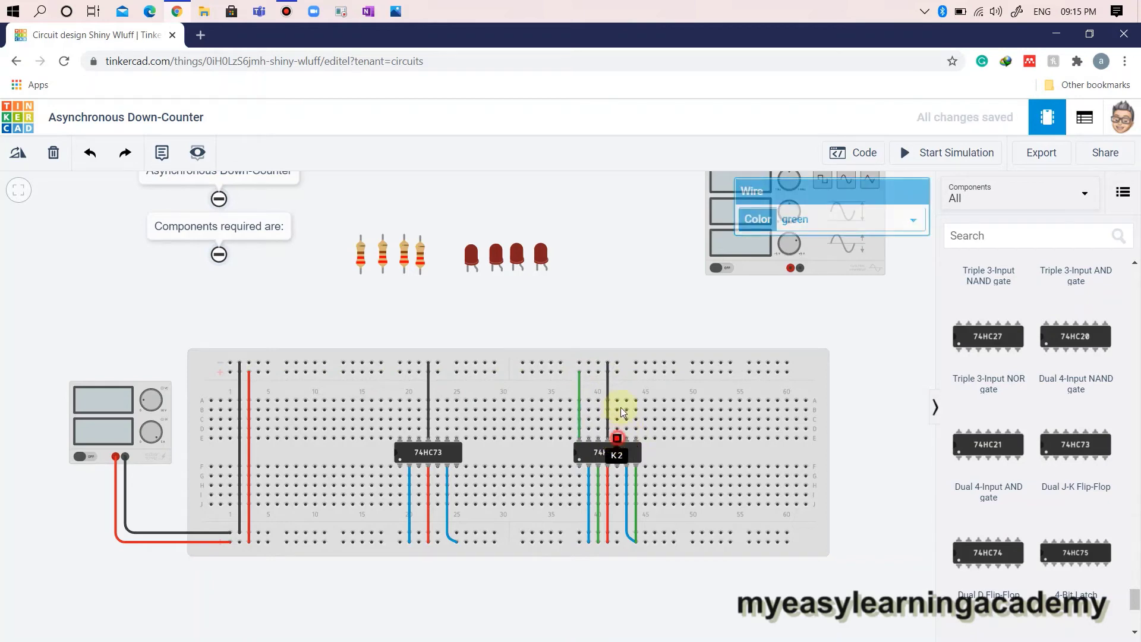
click(618, 372)
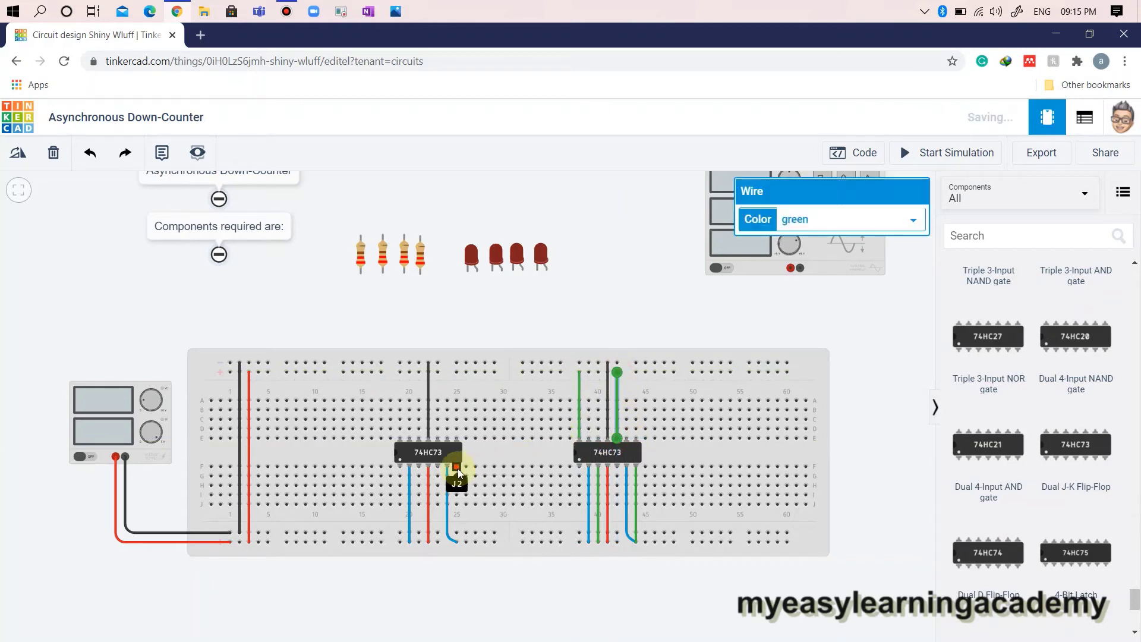
Step: Wire the first chip's J2 and K1 pins to the bottom rail, and K2 and another pin to the top row
click(456, 467)
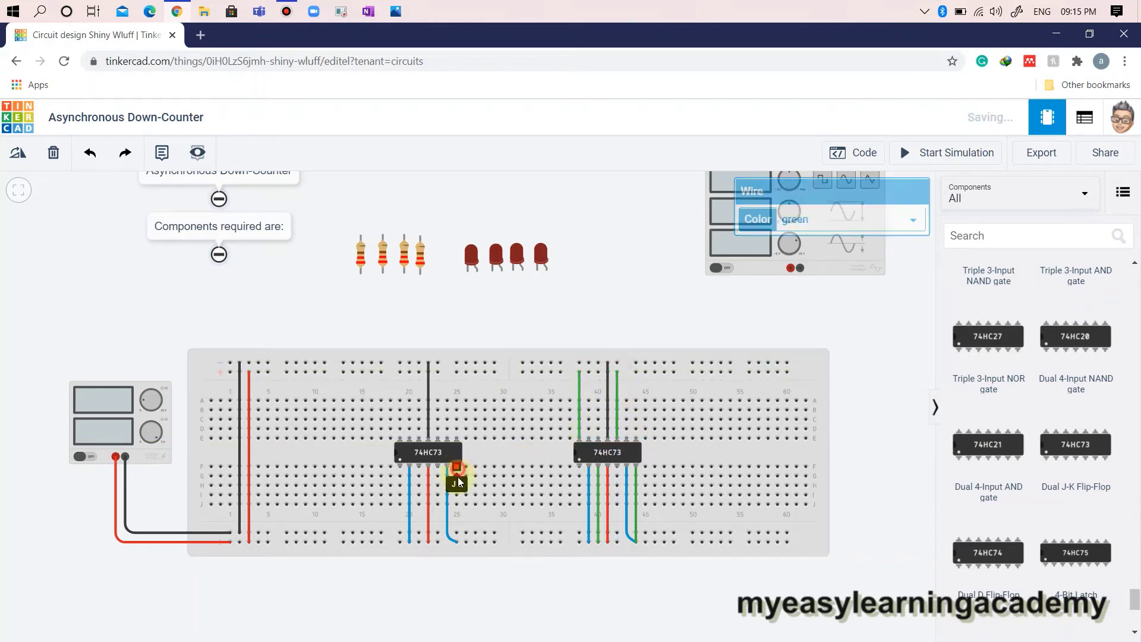
click(457, 541)
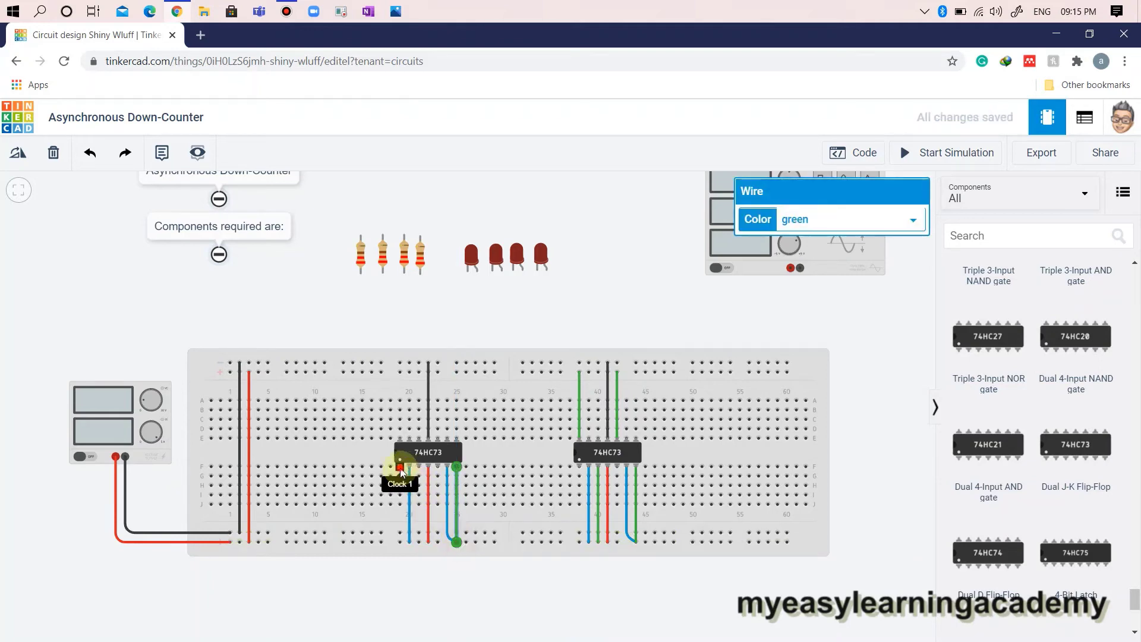
click(401, 471)
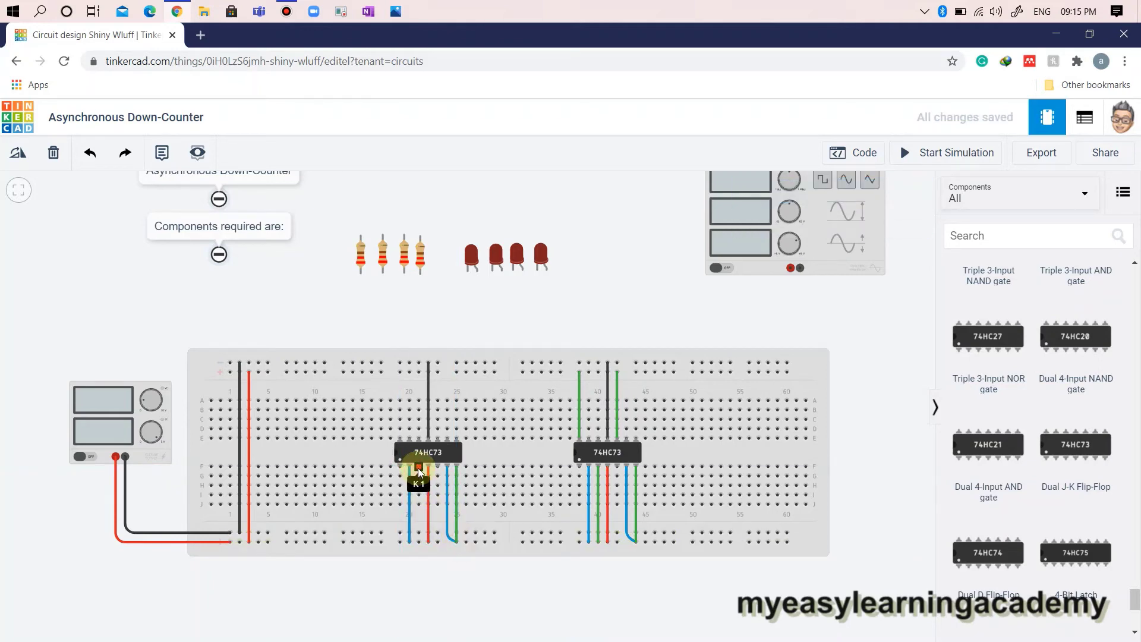
click(419, 471)
click(418, 542)
click(400, 443)
click(401, 372)
click(438, 438)
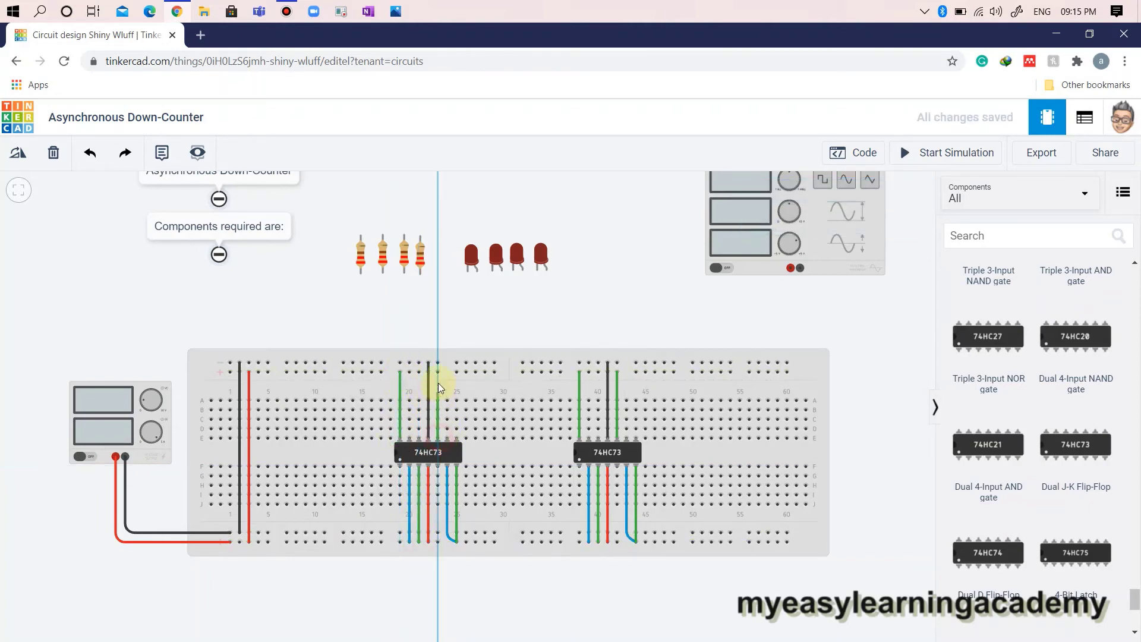
click(438, 371)
click(846, 467)
Step: Place the fourth resistor and LED above the second chip, with a black cathode wire
drag(418, 259, 624, 321)
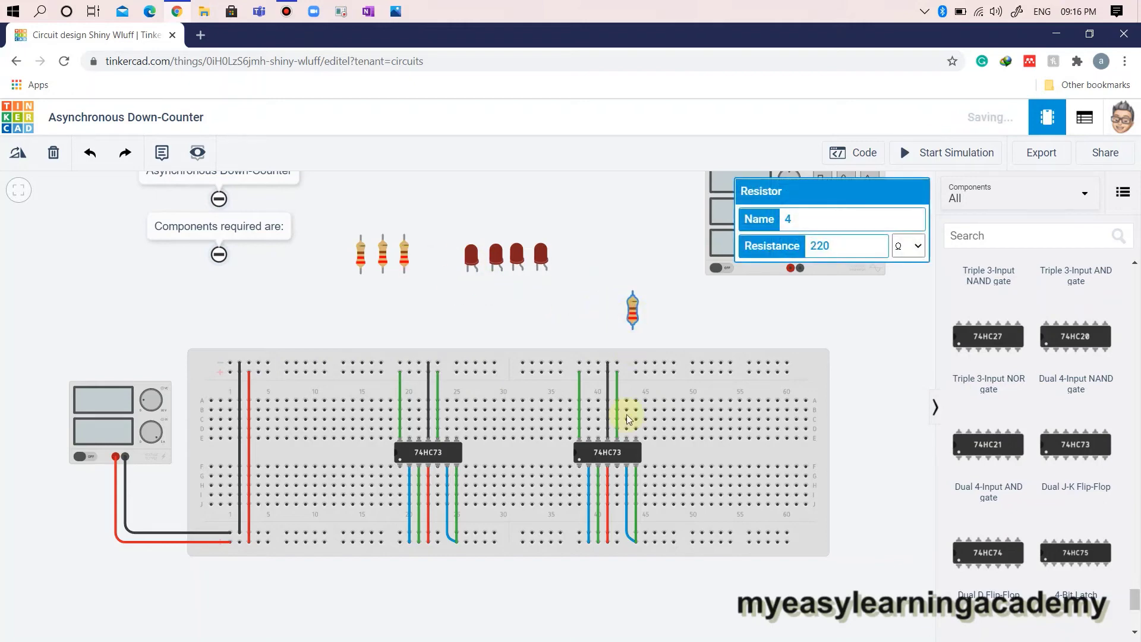
click(631, 329)
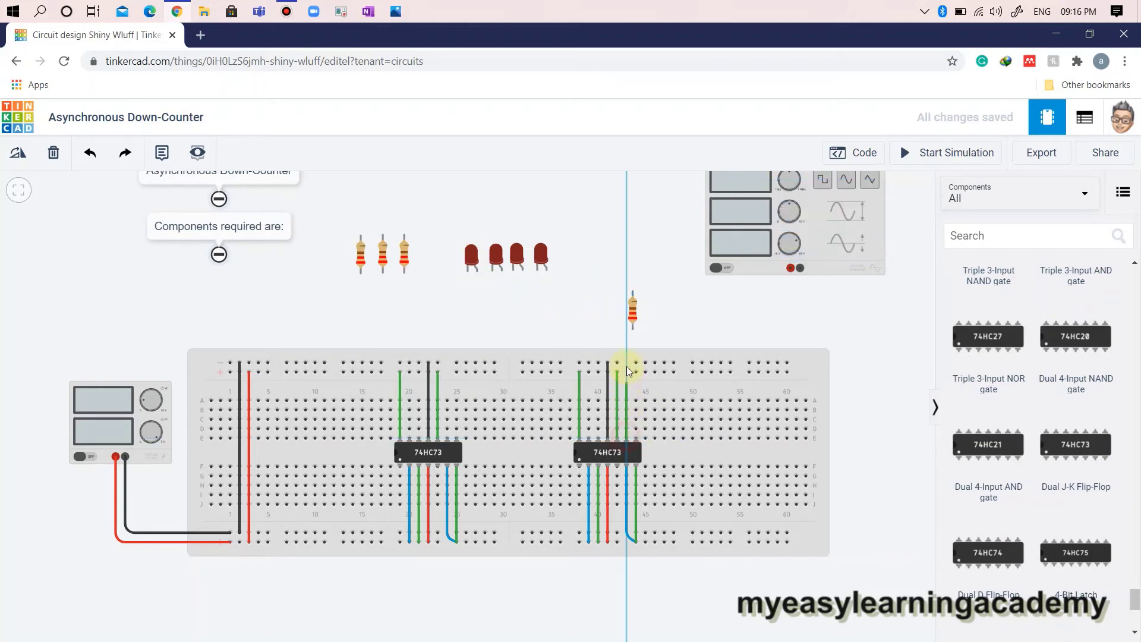
click(632, 329)
drag(633, 317, 625, 312)
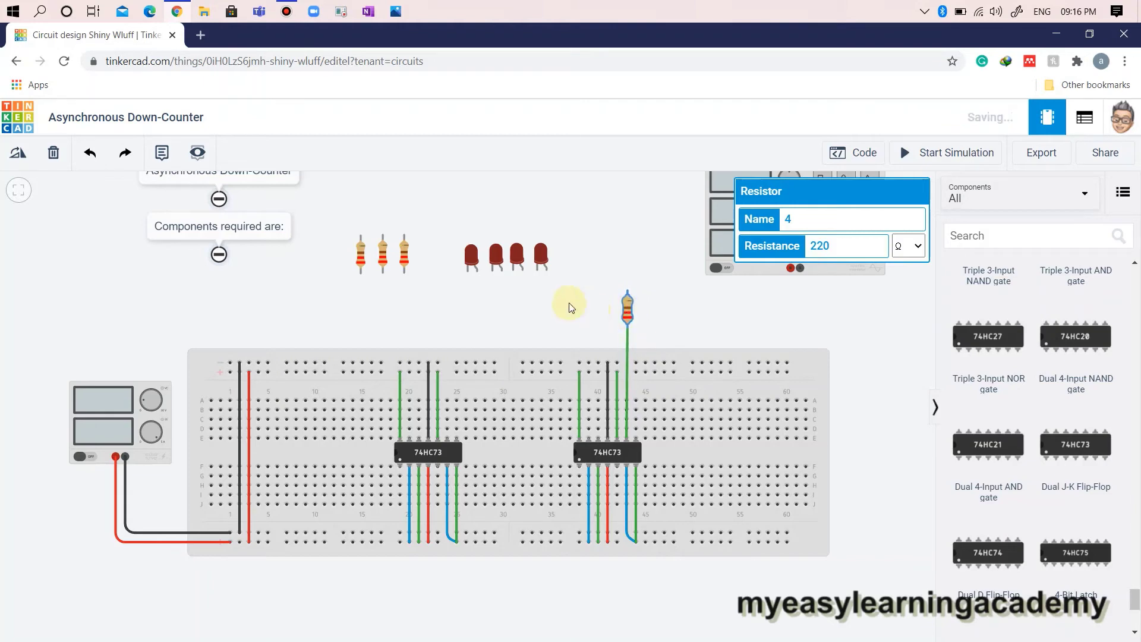
drag(537, 258, 610, 283)
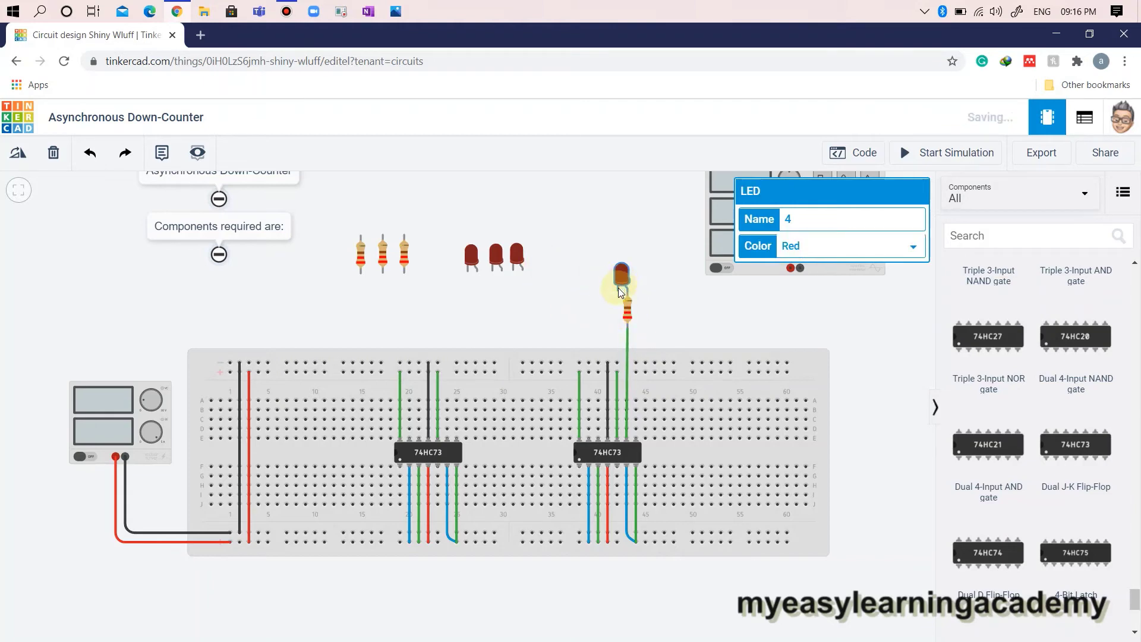
click(618, 289)
click(616, 361)
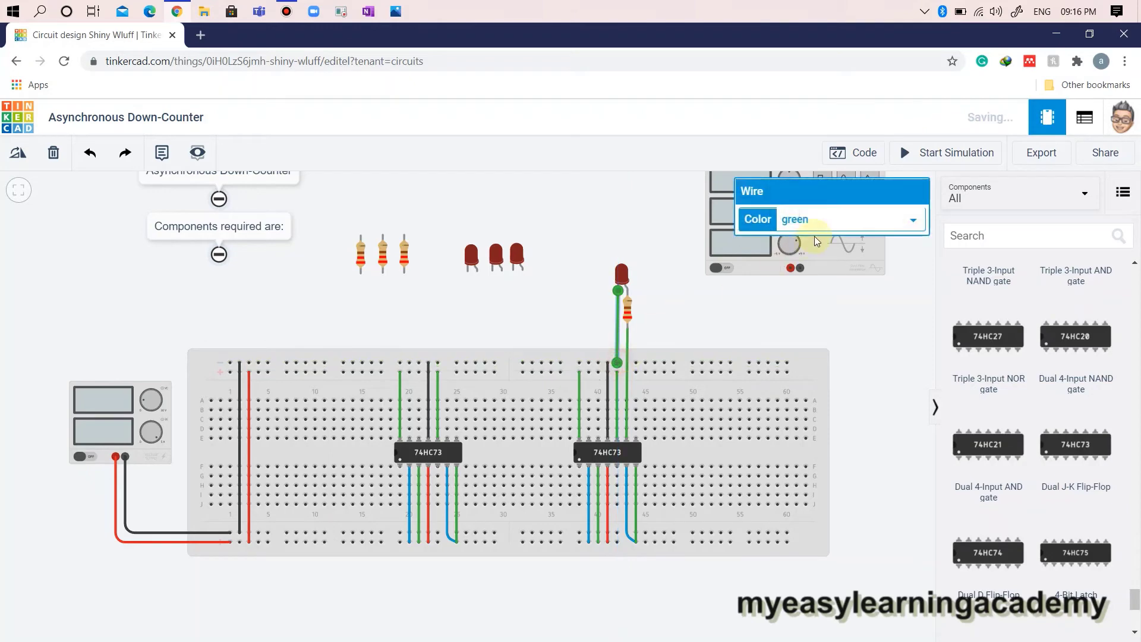
click(817, 219)
click(807, 235)
click(611, 268)
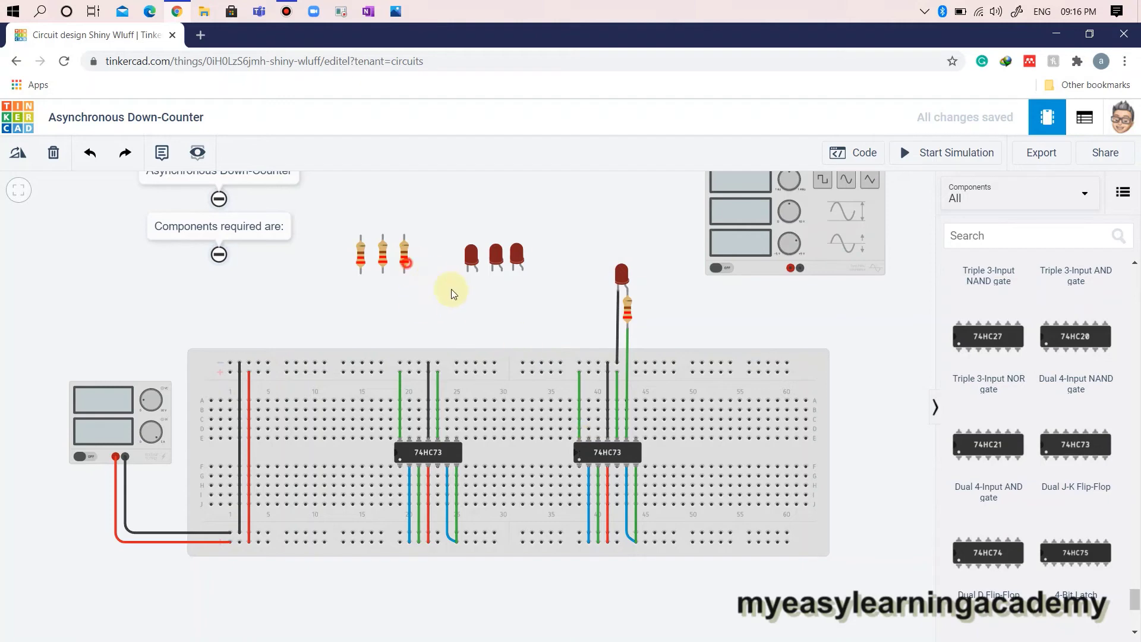
Step: Add the third resistor and LED, wiring the resistor to the board and the cathode to ground in black
drag(406, 259, 561, 316)
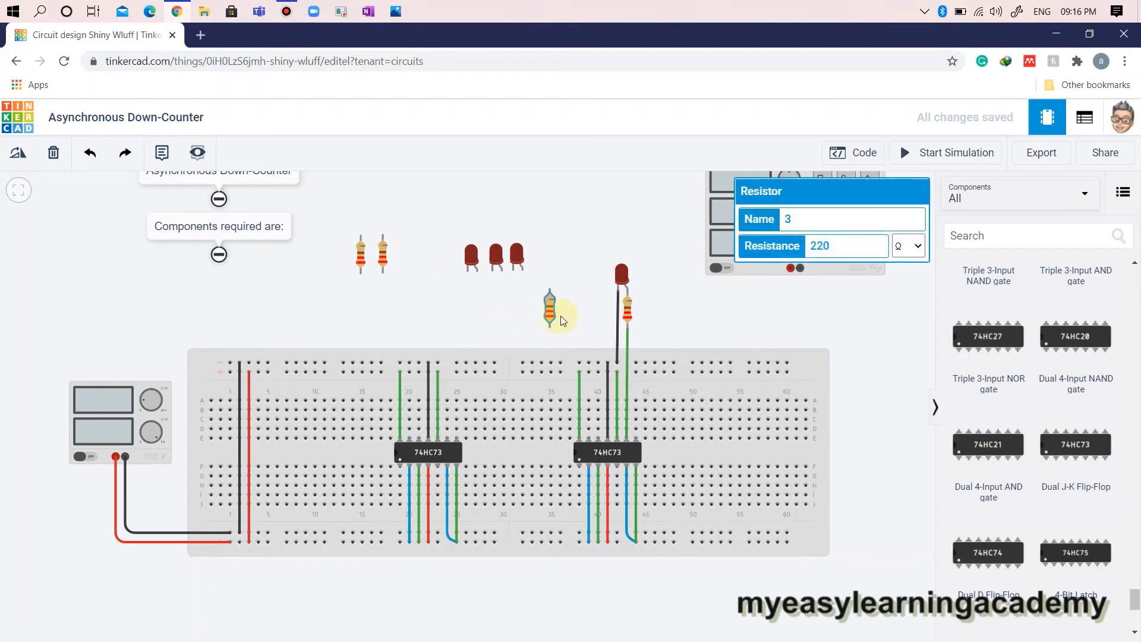
click(599, 431)
click(599, 330)
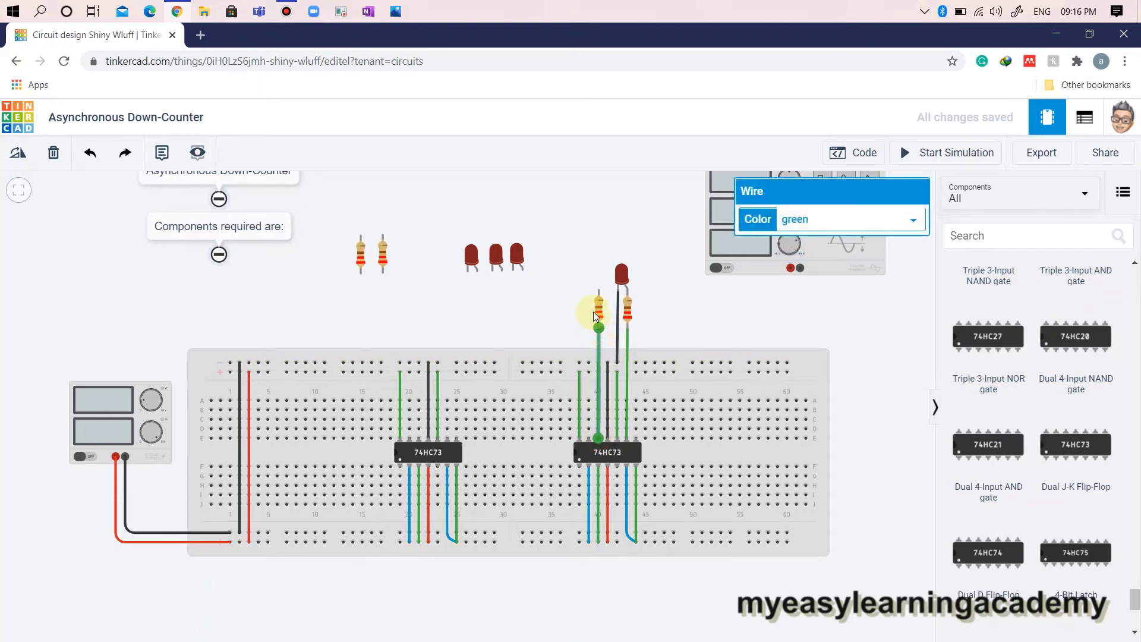
drag(516, 251, 592, 271)
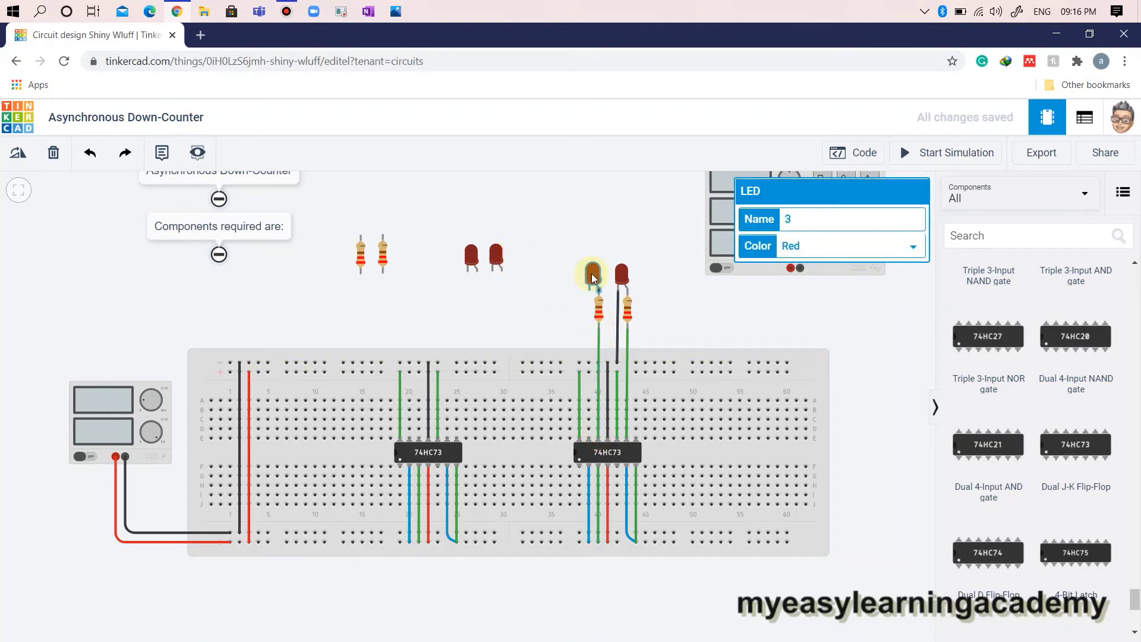
click(589, 292)
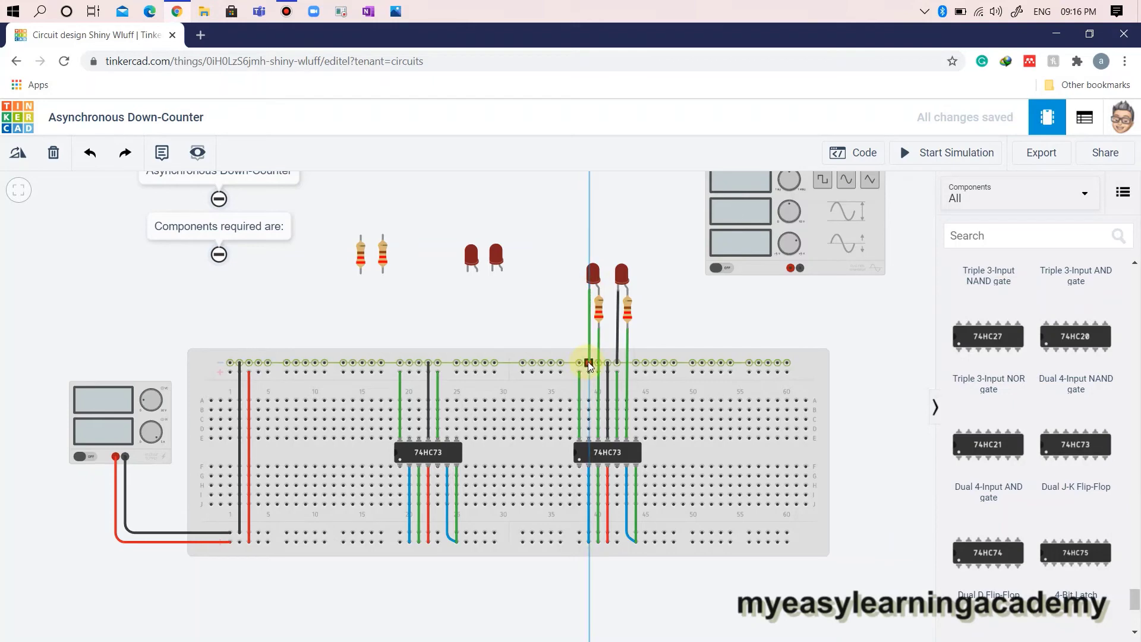
click(590, 365)
click(826, 220)
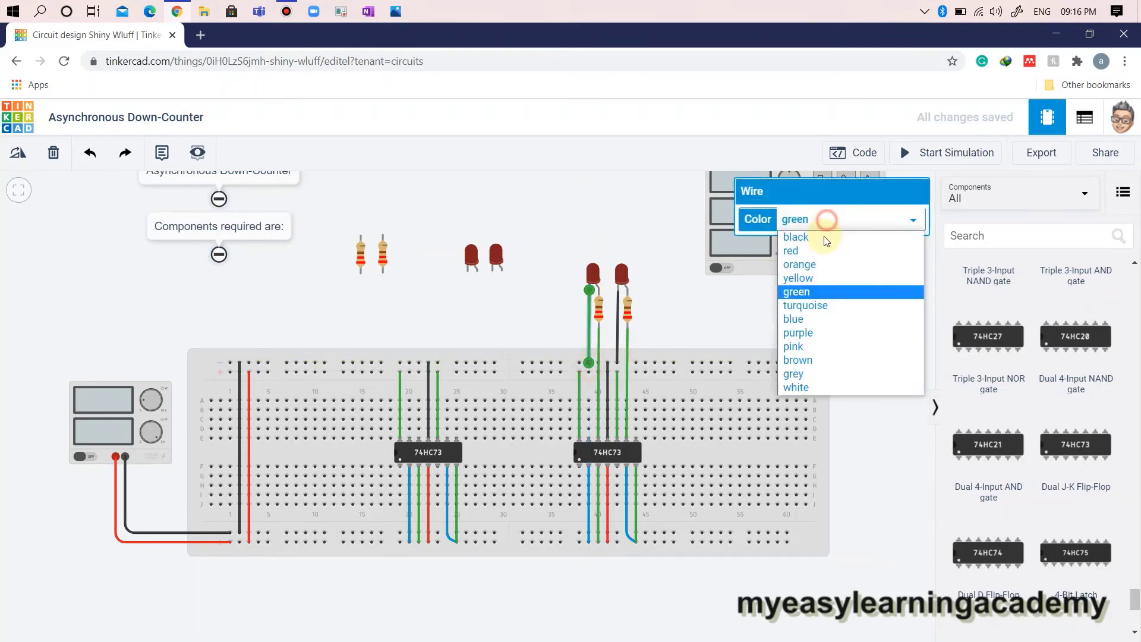
click(532, 275)
Step: Place a third LED and resistor above the left 74HC73 and wire the resistor to its output
drag(492, 260, 458, 298)
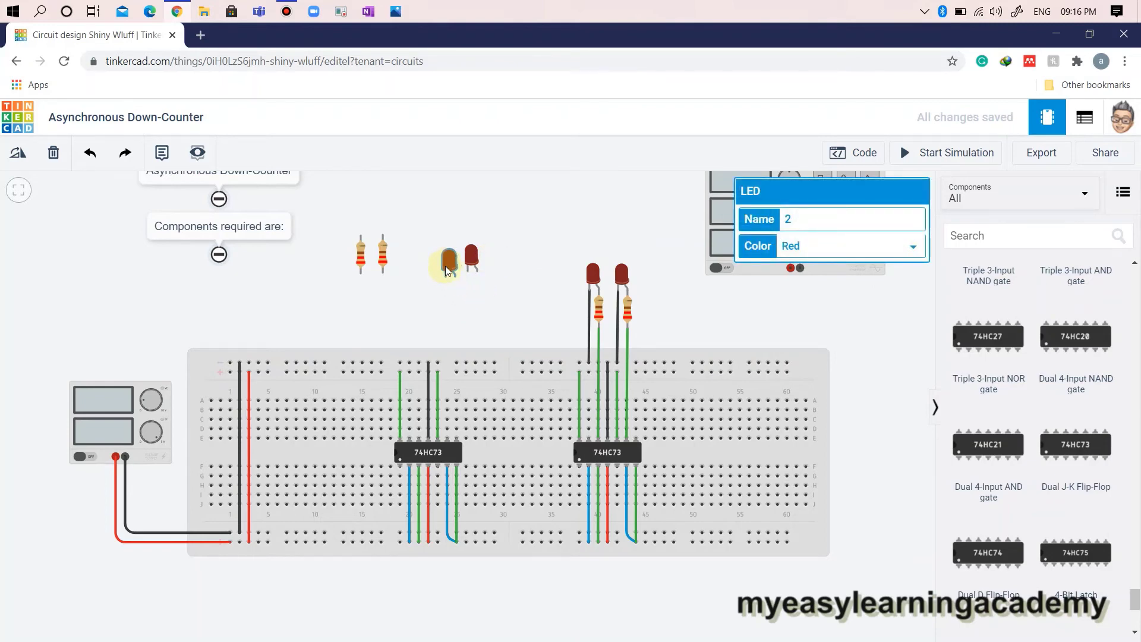
drag(383, 255, 451, 306)
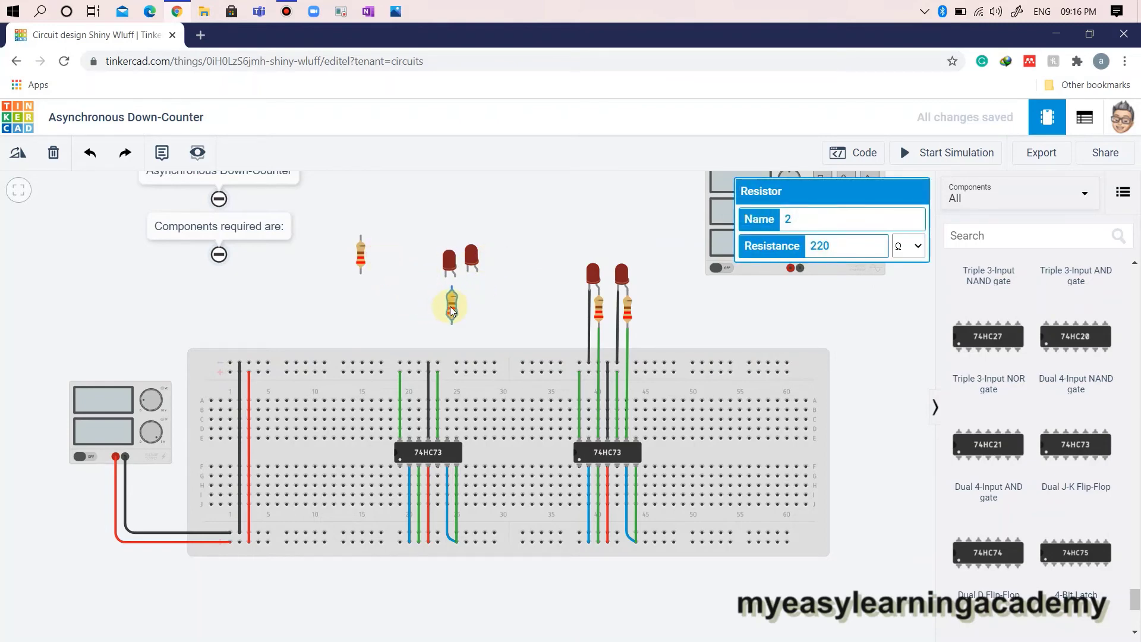
click(447, 437)
click(451, 321)
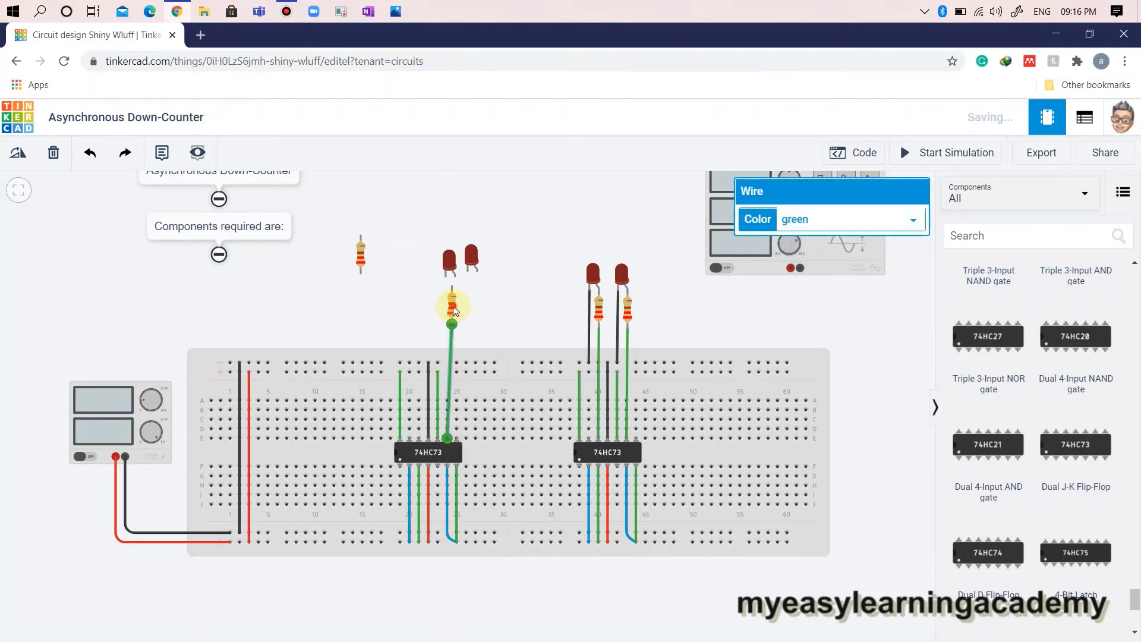
drag(452, 306, 450, 304)
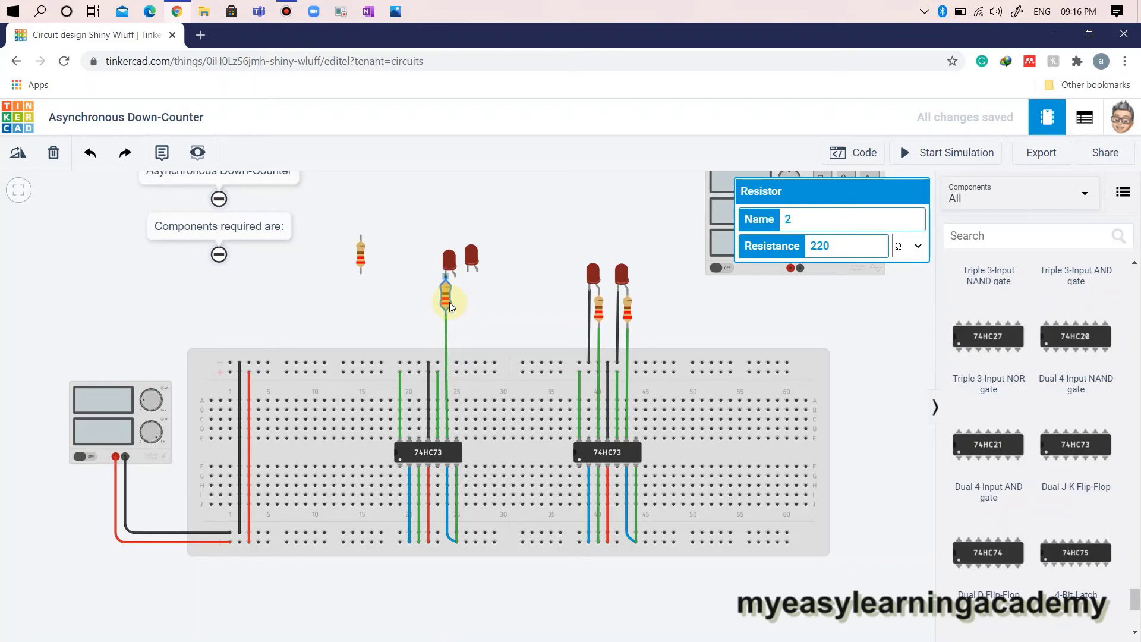
Step: Ground the third LED's cathode to the breadboard with a black wire
click(450, 302)
drag(446, 261, 440, 265)
click(440, 277)
click(437, 362)
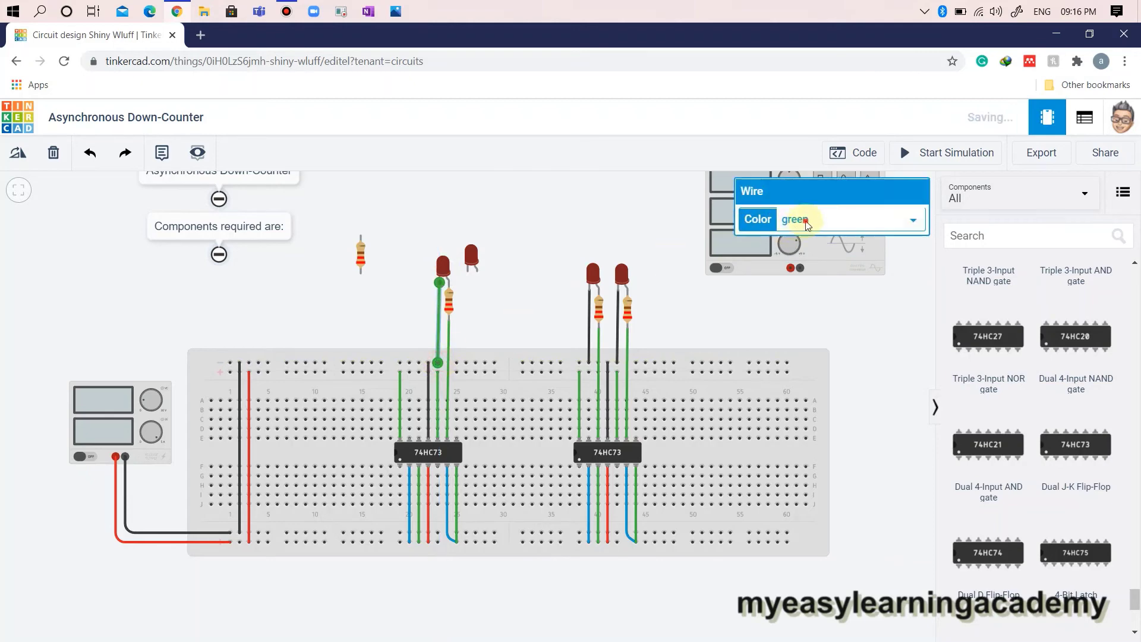
click(784, 219)
click(796, 238)
click(384, 302)
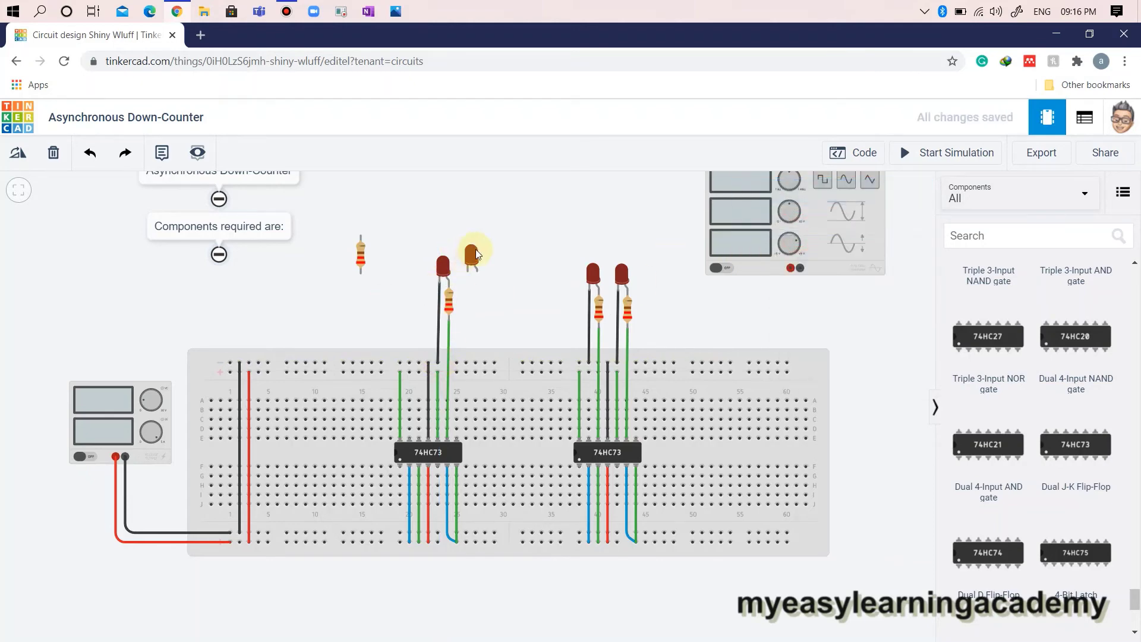
drag(422, 267, 404, 265)
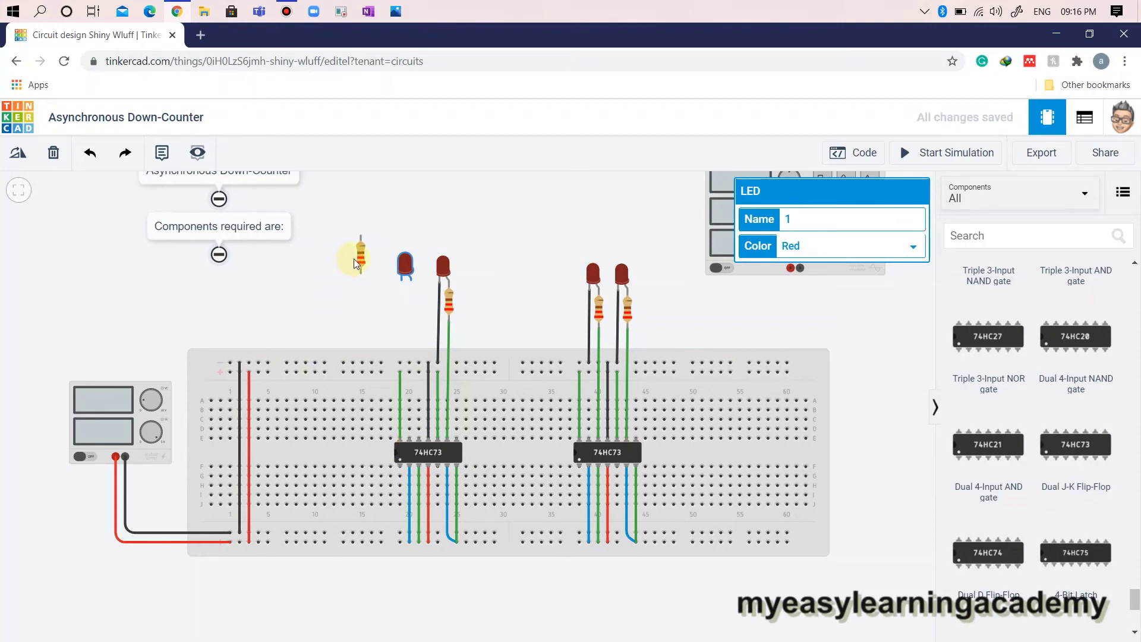
Step: Wire the fourth resistor to the left chip's Output 1 and ground its LED with a black wire
drag(360, 257, 423, 310)
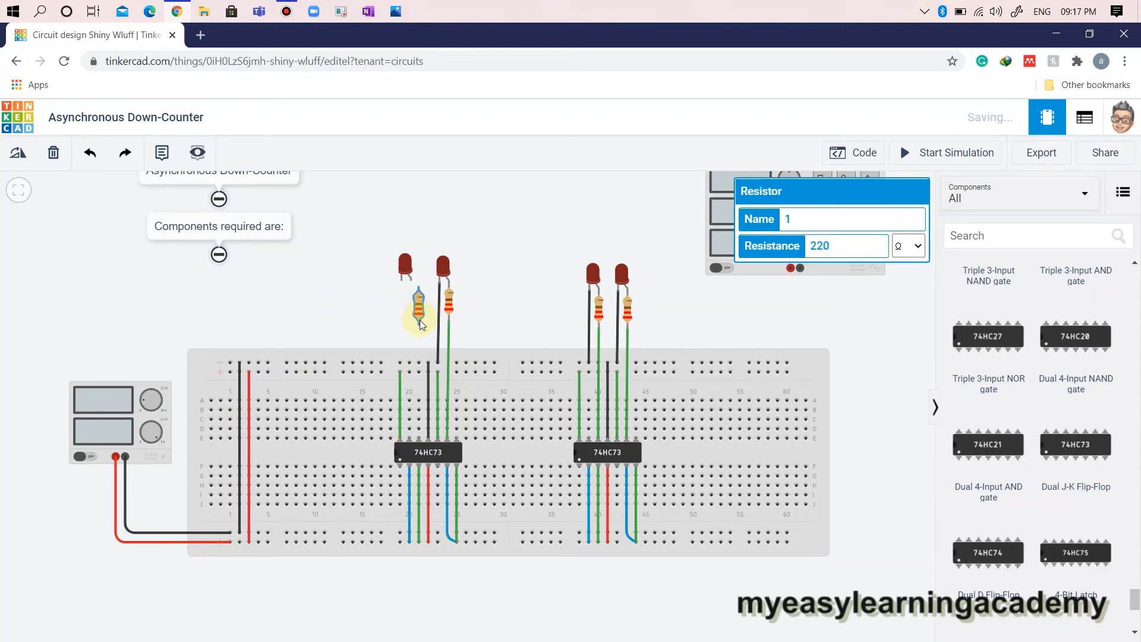
click(419, 327)
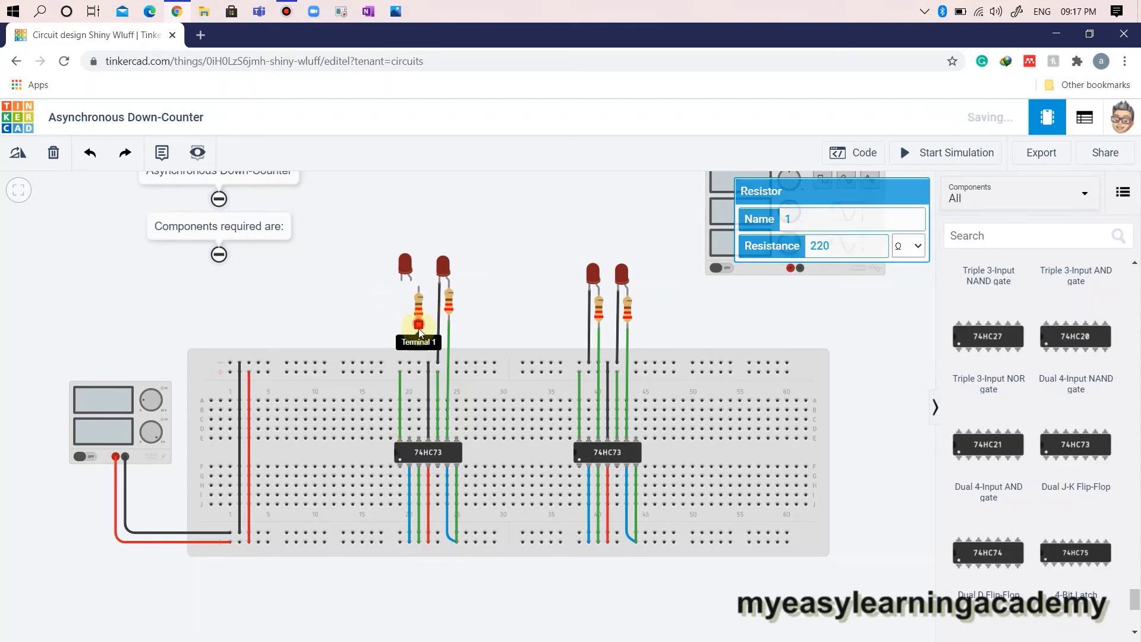
click(419, 436)
drag(402, 265, 408, 270)
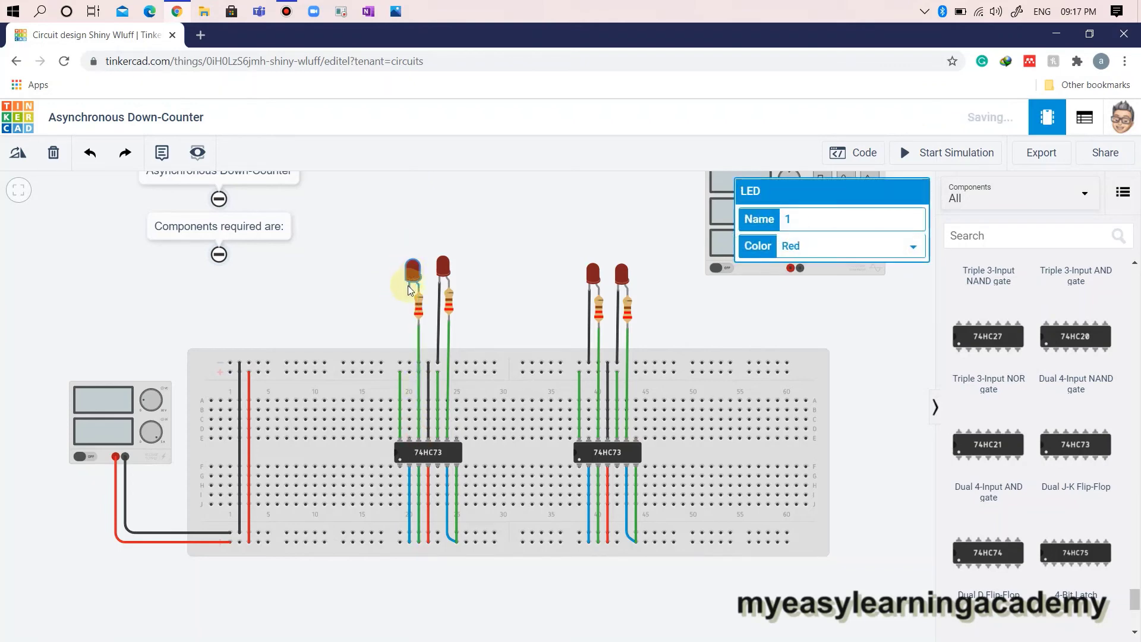
click(408, 286)
click(408, 363)
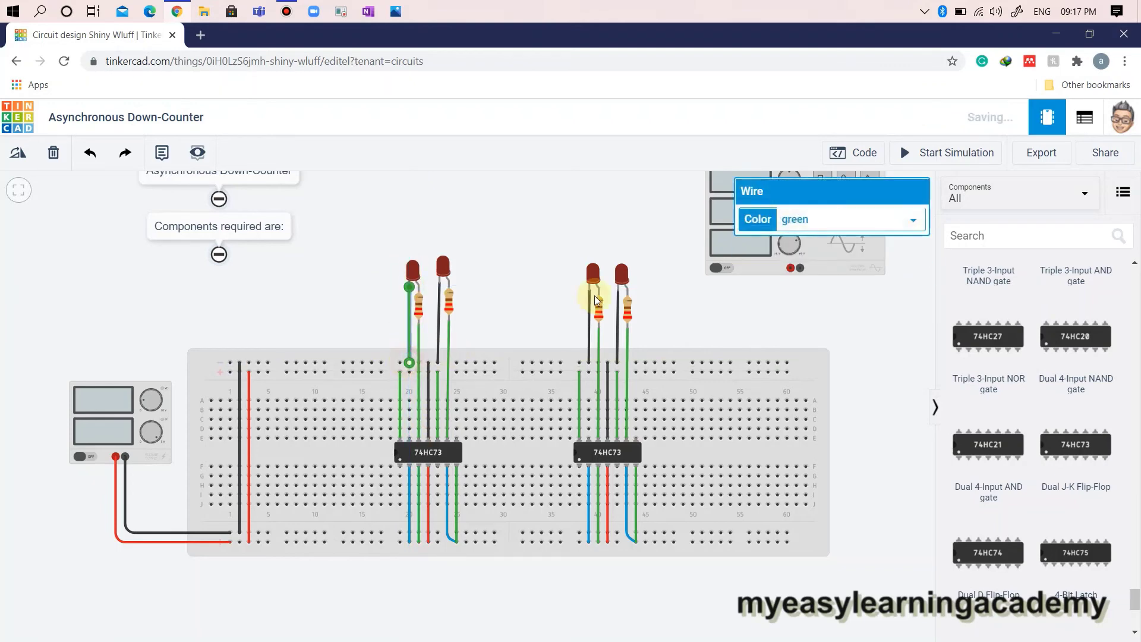
click(797, 219)
click(794, 235)
click(541, 269)
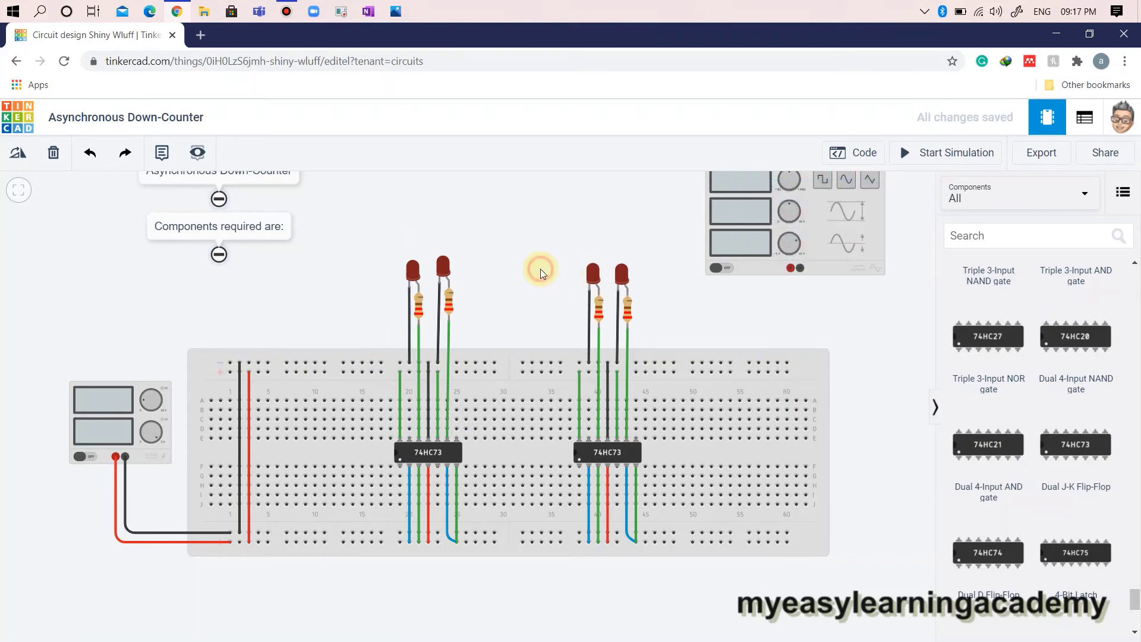
Step: Add notes labelled Q0 and Q1 above the two rightmost LEDs
click(161, 153)
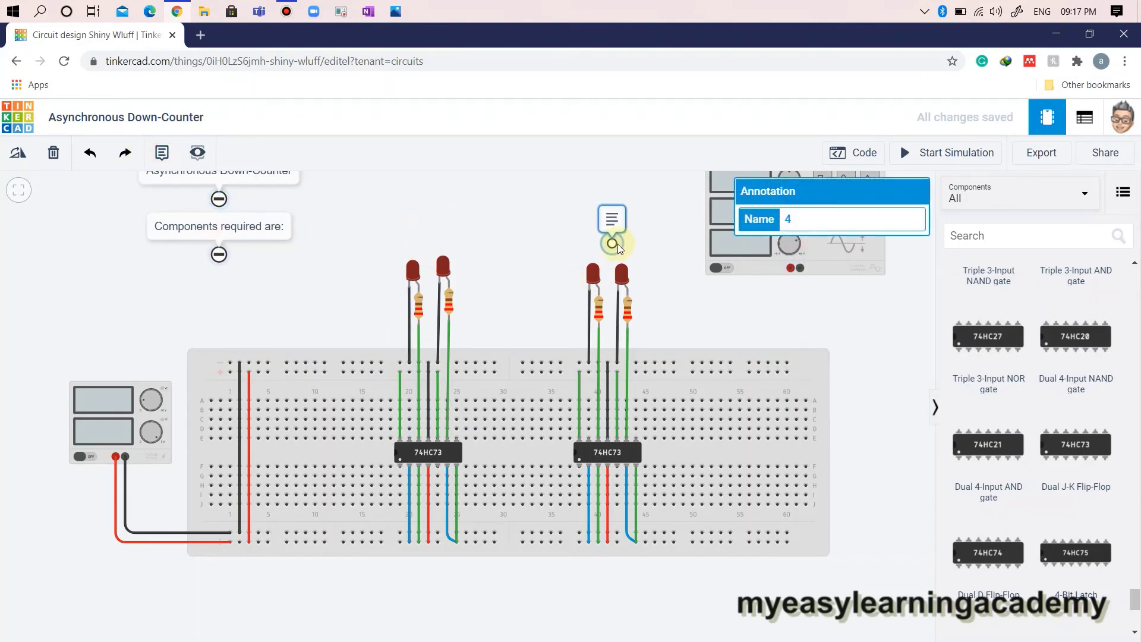
click(623, 249)
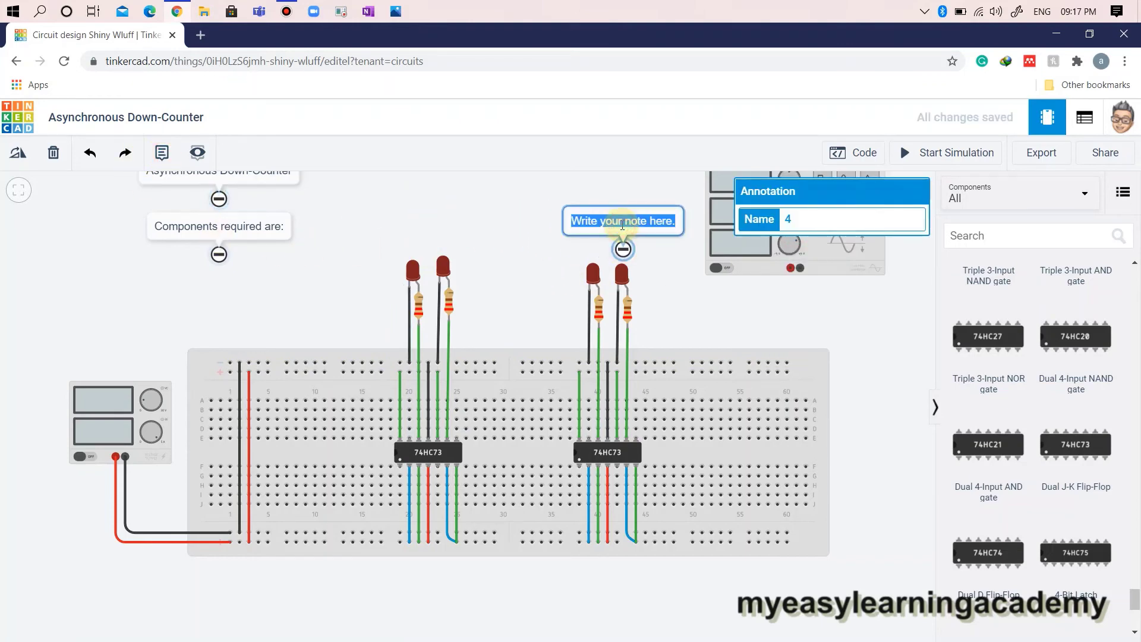
text(o)
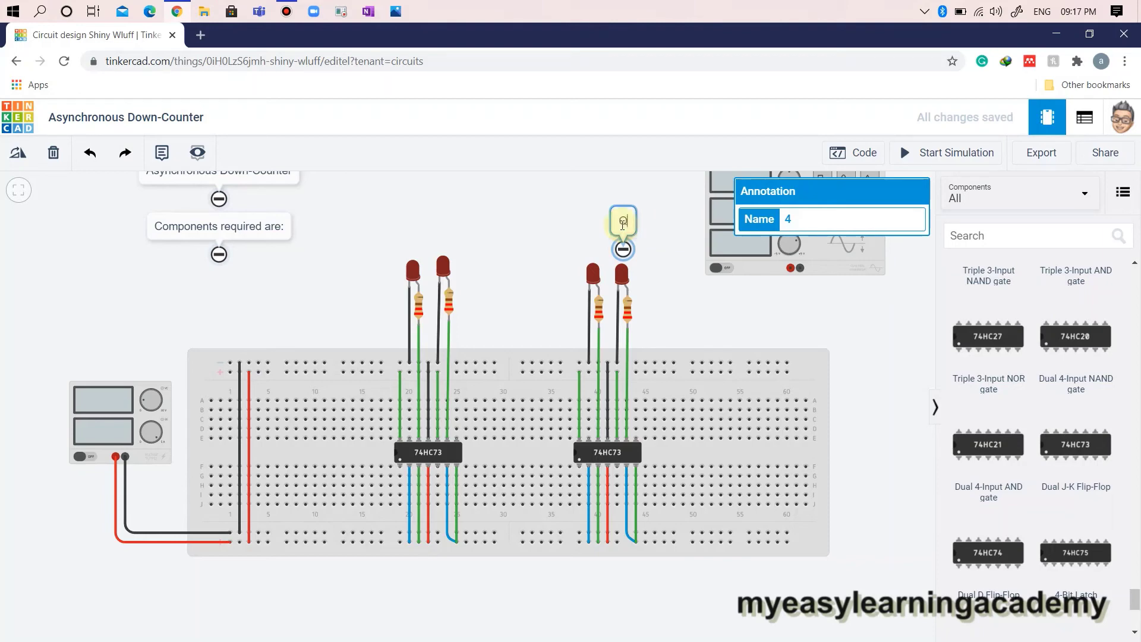
text(0)
click(572, 231)
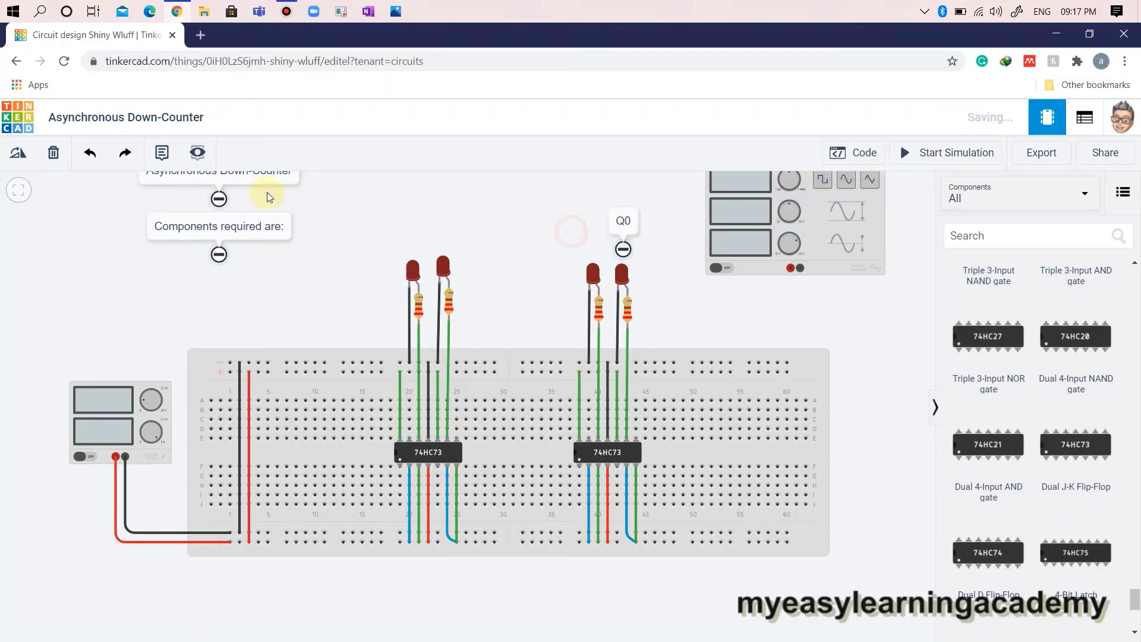
click(176, 161)
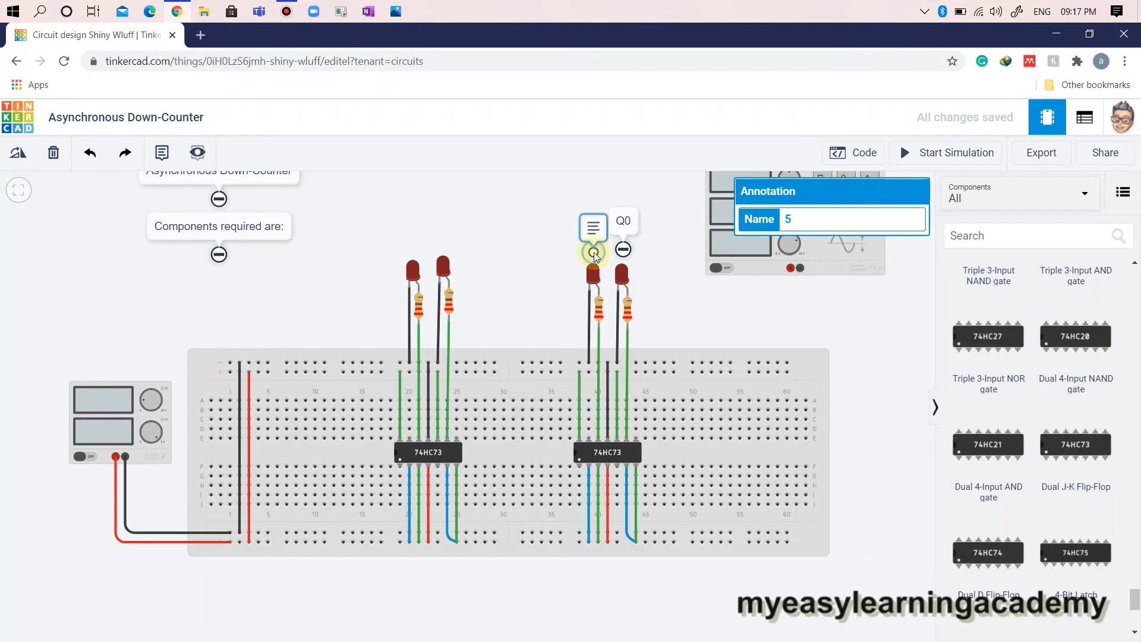
click(594, 252)
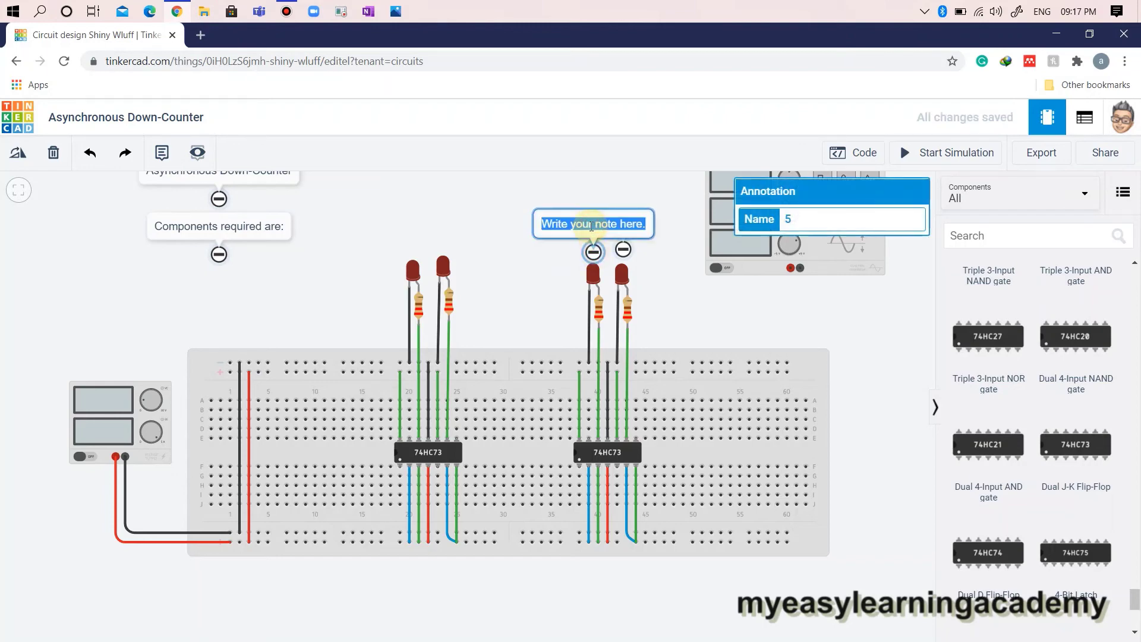
text(Q1)
click(539, 243)
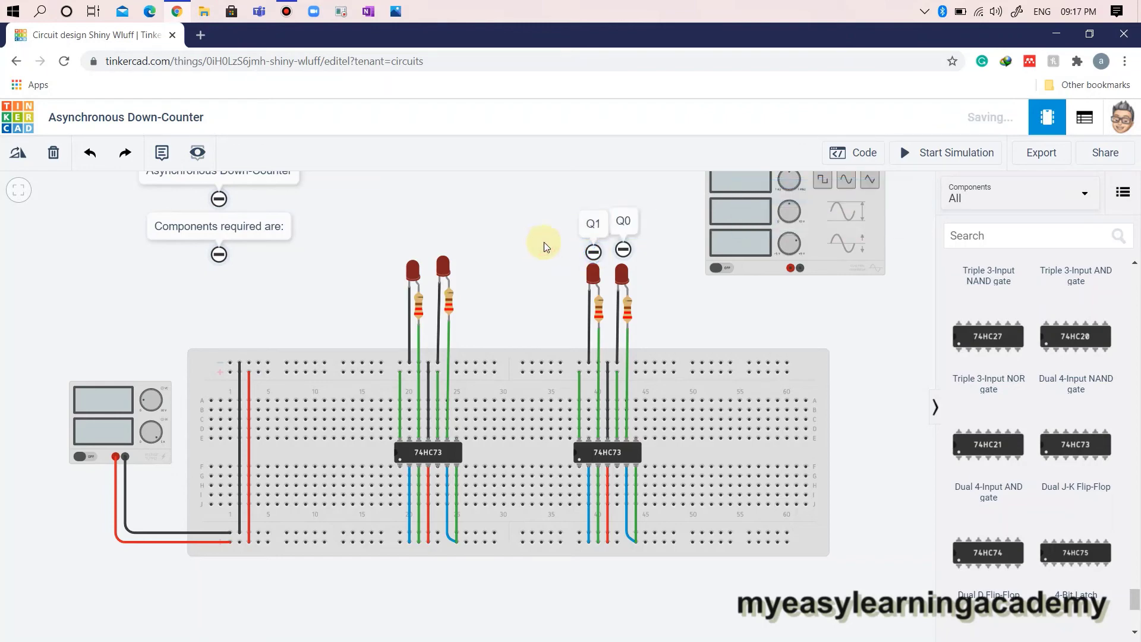
click(593, 252)
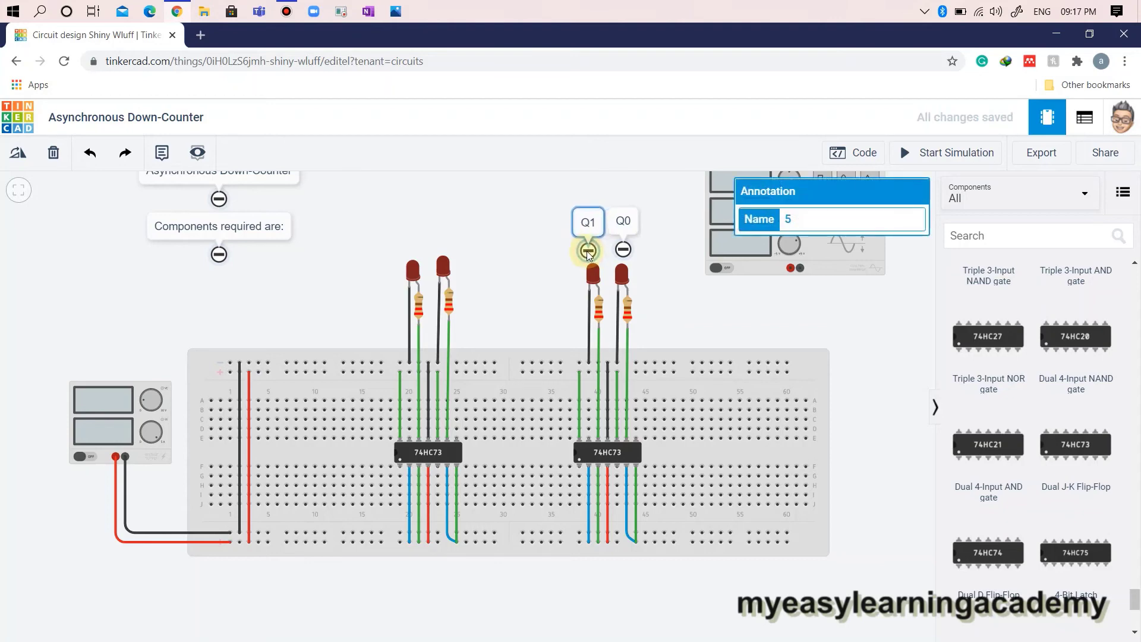
Step: Add notes labelled Q2 and Q3 above the two leftmost LEDs
click(161, 152)
click(446, 239)
click(446, 212)
text(Q2)
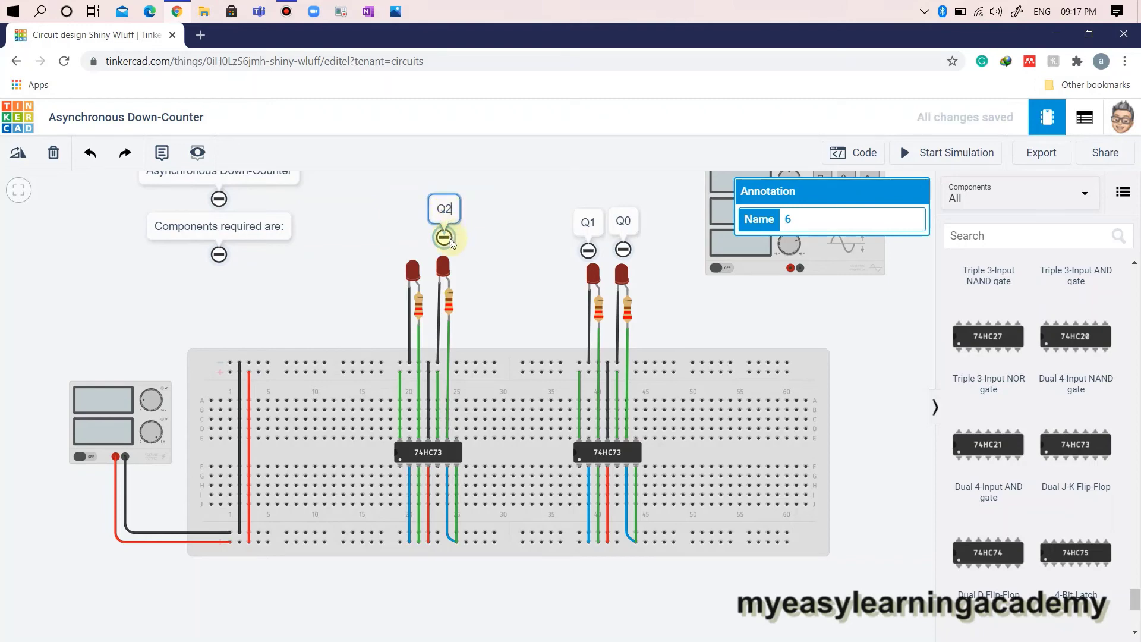
click(492, 262)
click(161, 153)
click(412, 250)
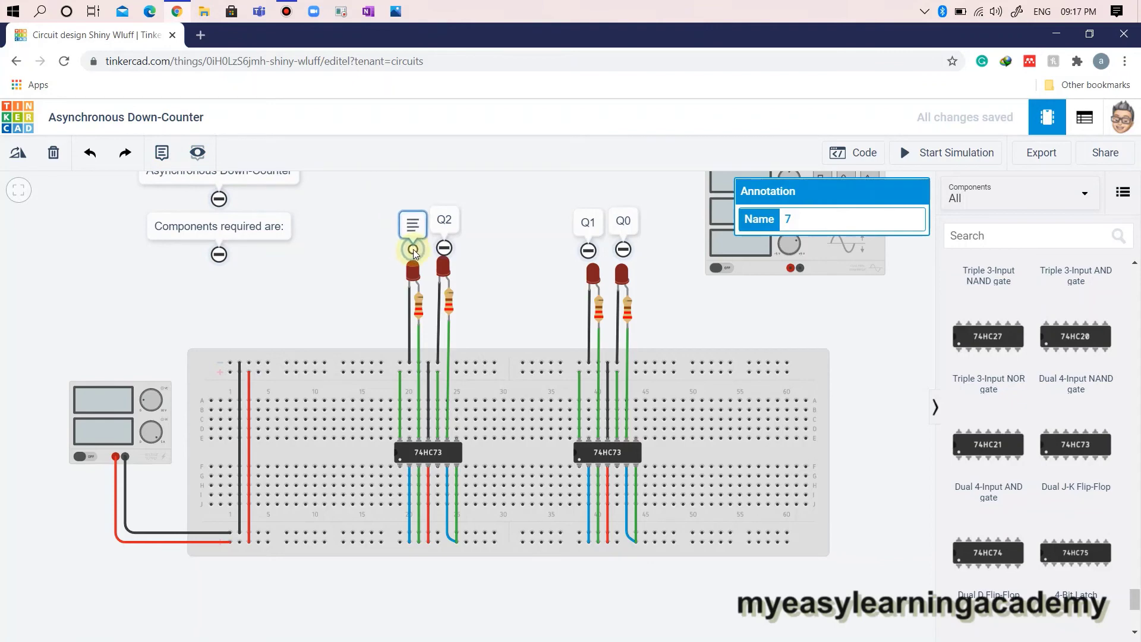
click(412, 224)
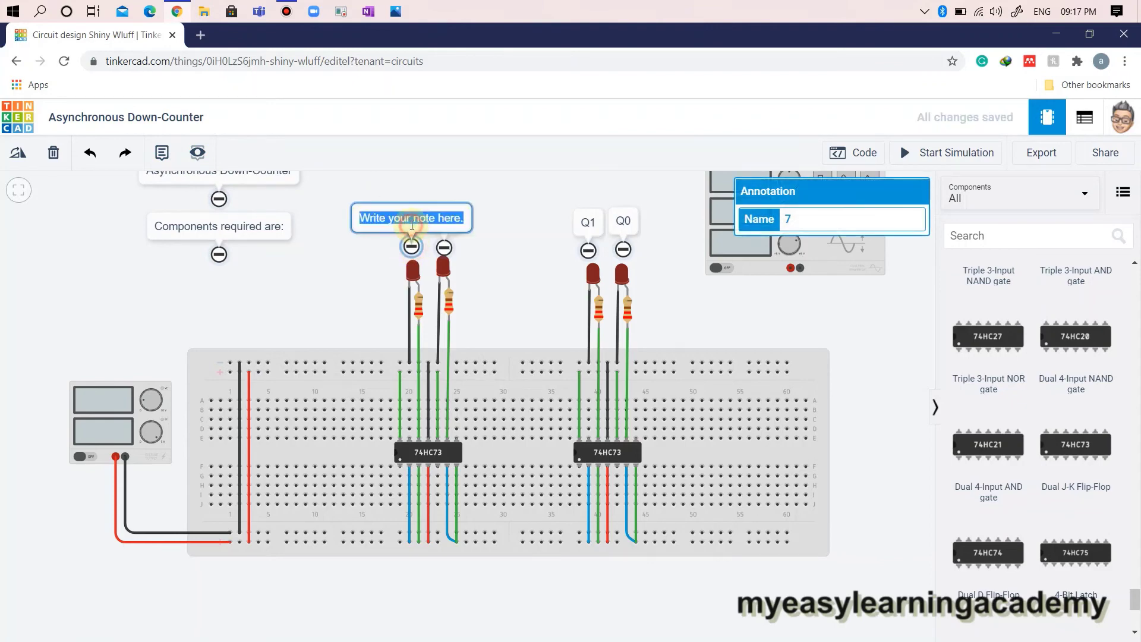
text(Q3)
click(501, 268)
click(409, 251)
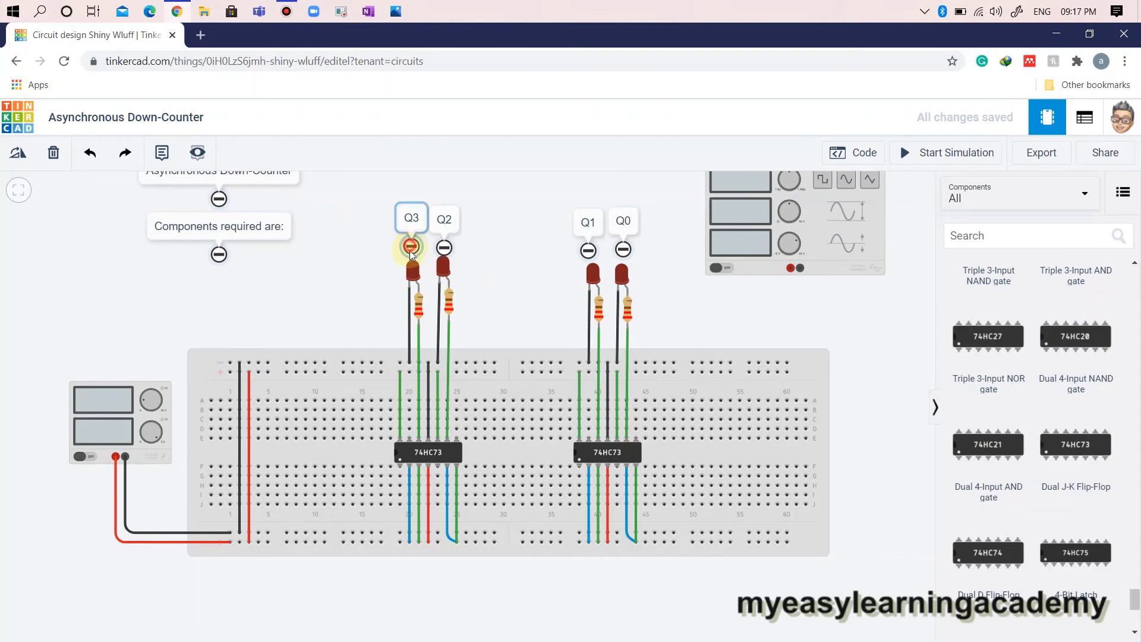
click(495, 267)
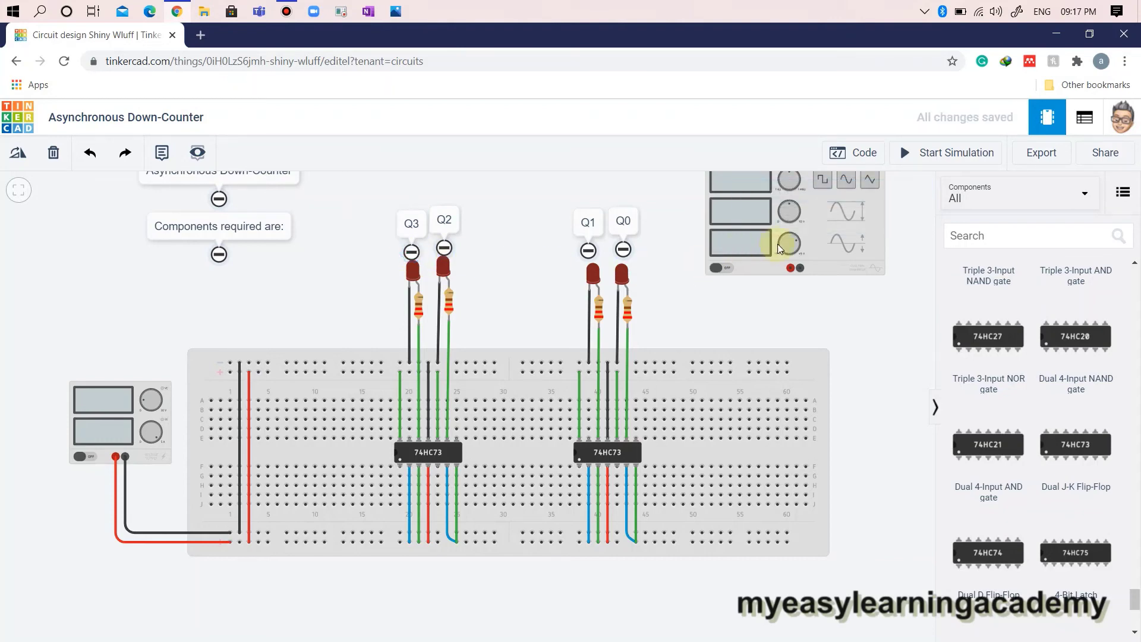
Step: Move the function generator down beside the breadboard and edit its frequency value
mouse_move(829, 249)
mouse_down()
mouse_move(826, 524)
mouse_move(830, 508)
mouse_up()
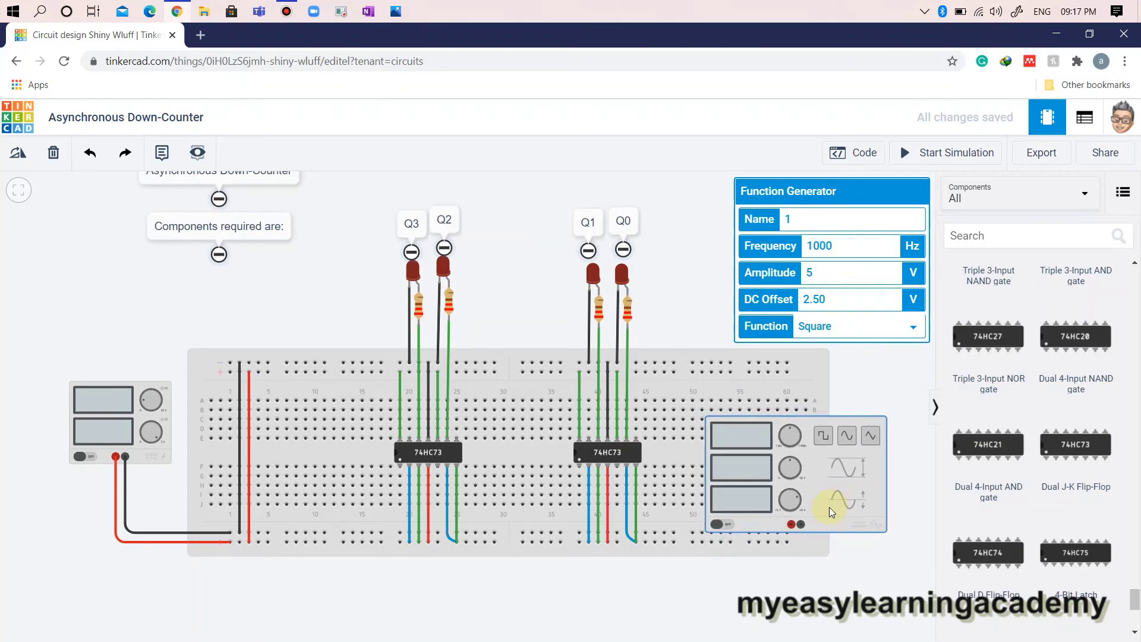
double_click(845, 251)
text(1)
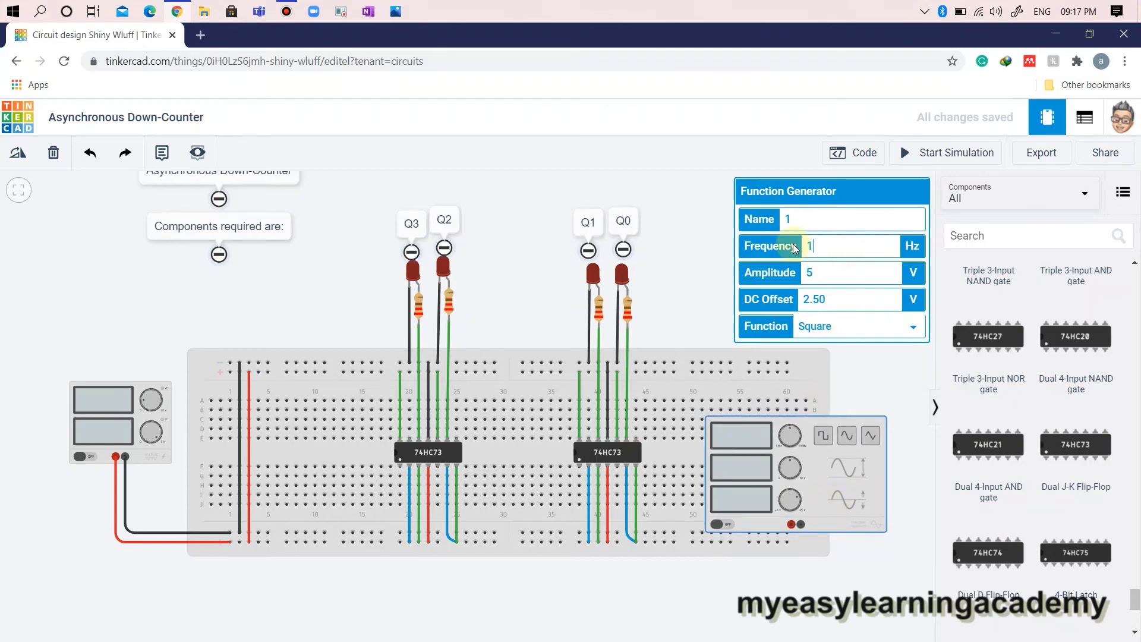
click(705, 264)
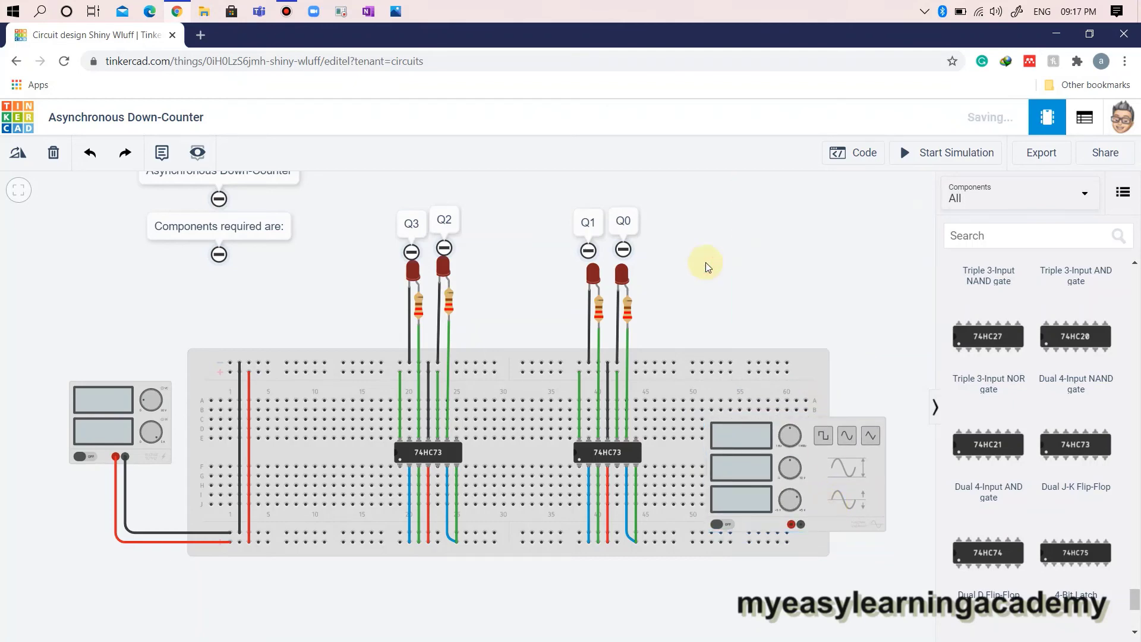
Step: Run a black wire from the generator's negative terminal to the breadboard's lower rail
click(799, 523)
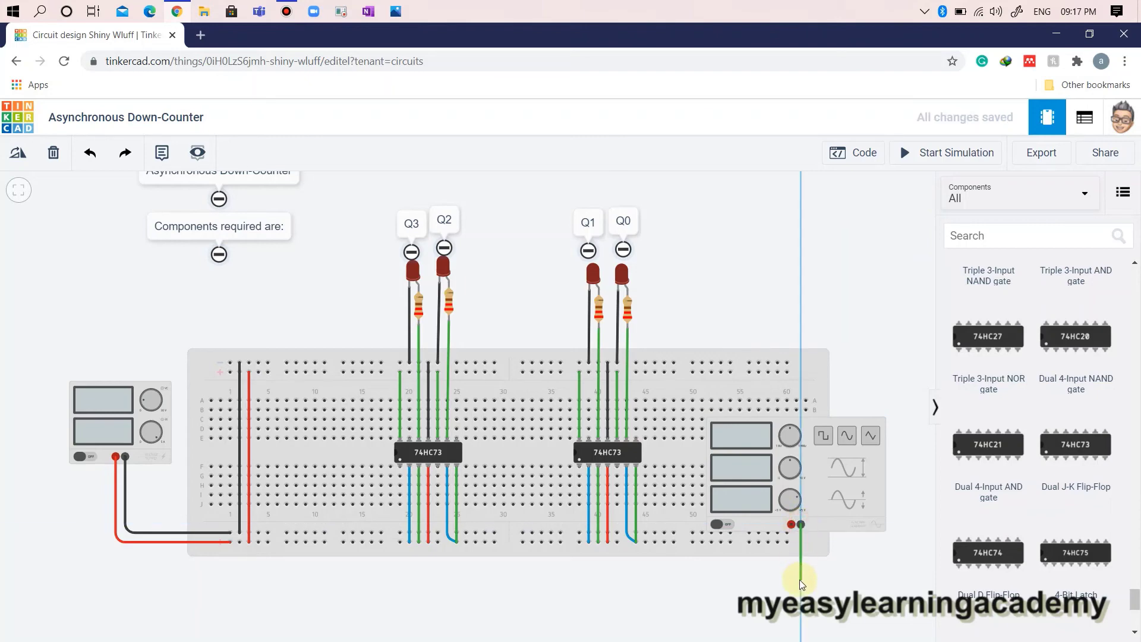
click(800, 578)
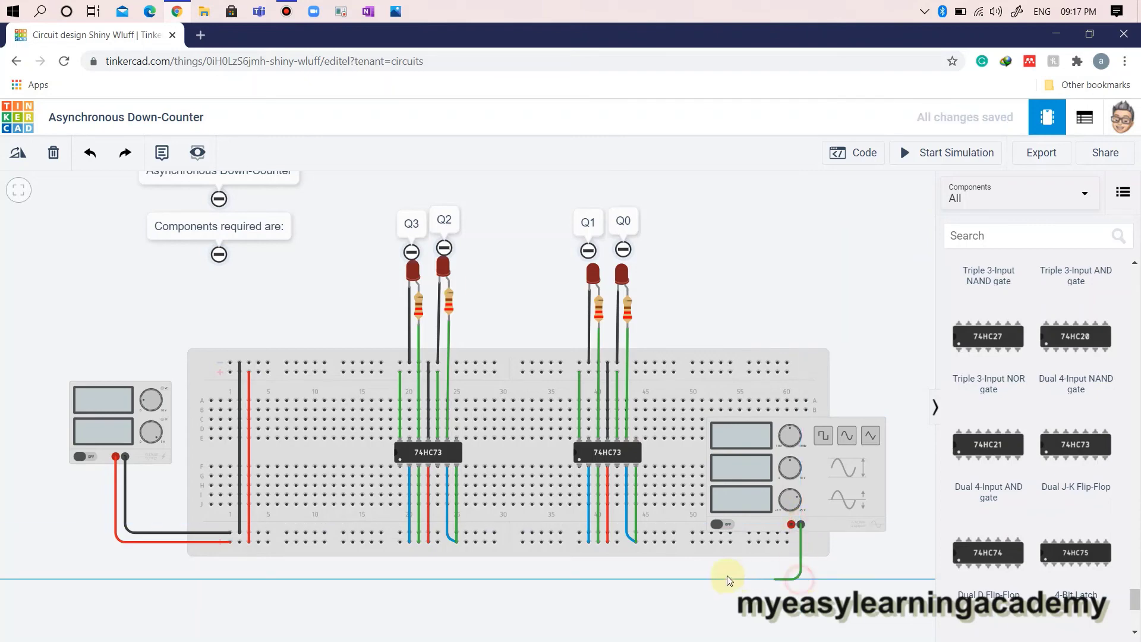
click(697, 579)
click(701, 535)
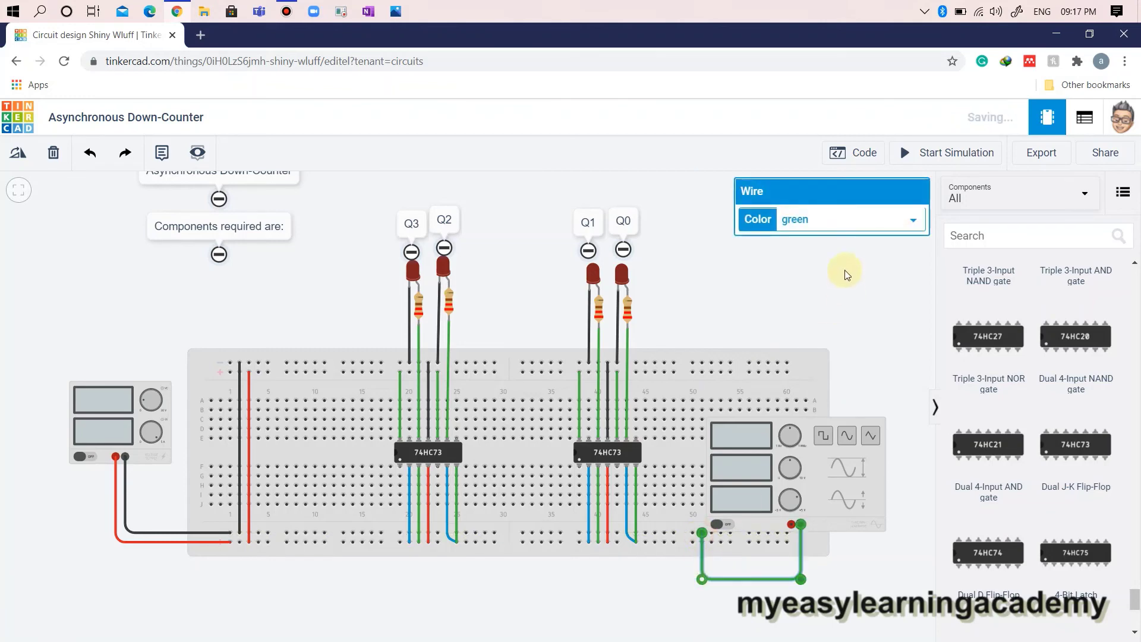
click(824, 221)
click(822, 235)
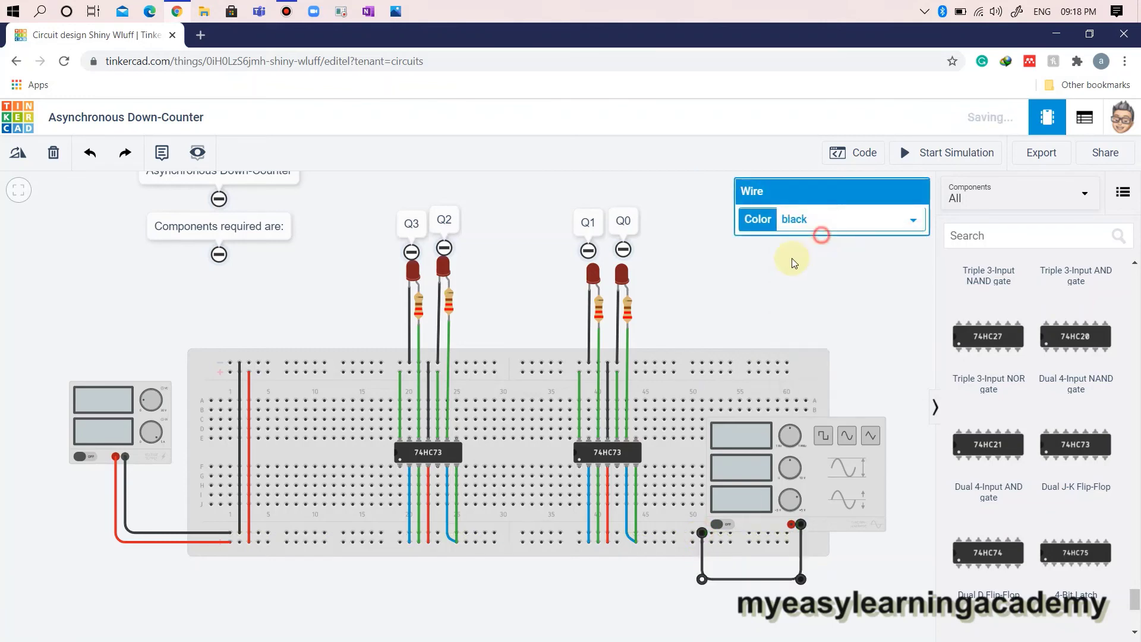
click(713, 283)
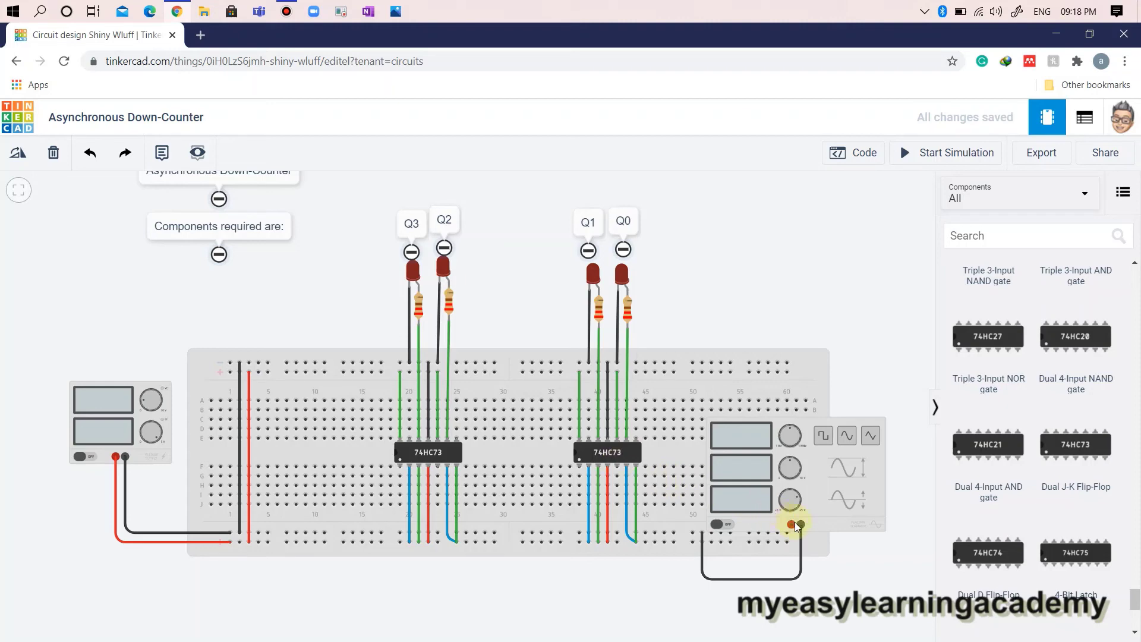
click(792, 587)
Step: Finish an orange wire from the generator's positive output to the right 74HC73's clock pin
click(622, 588)
click(617, 468)
click(617, 587)
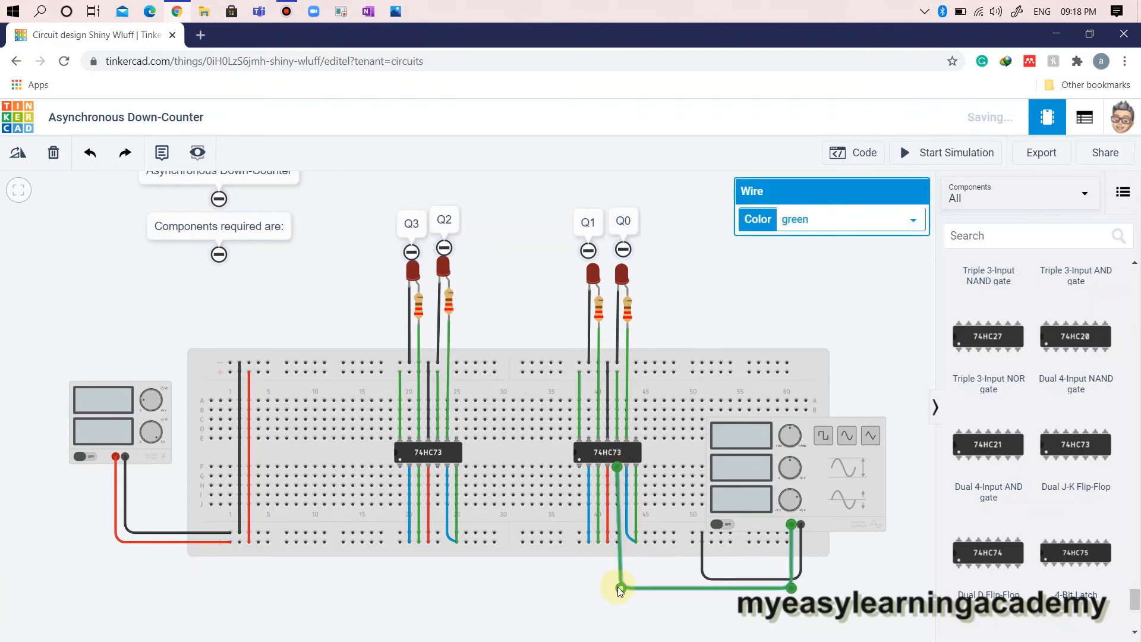
click(813, 221)
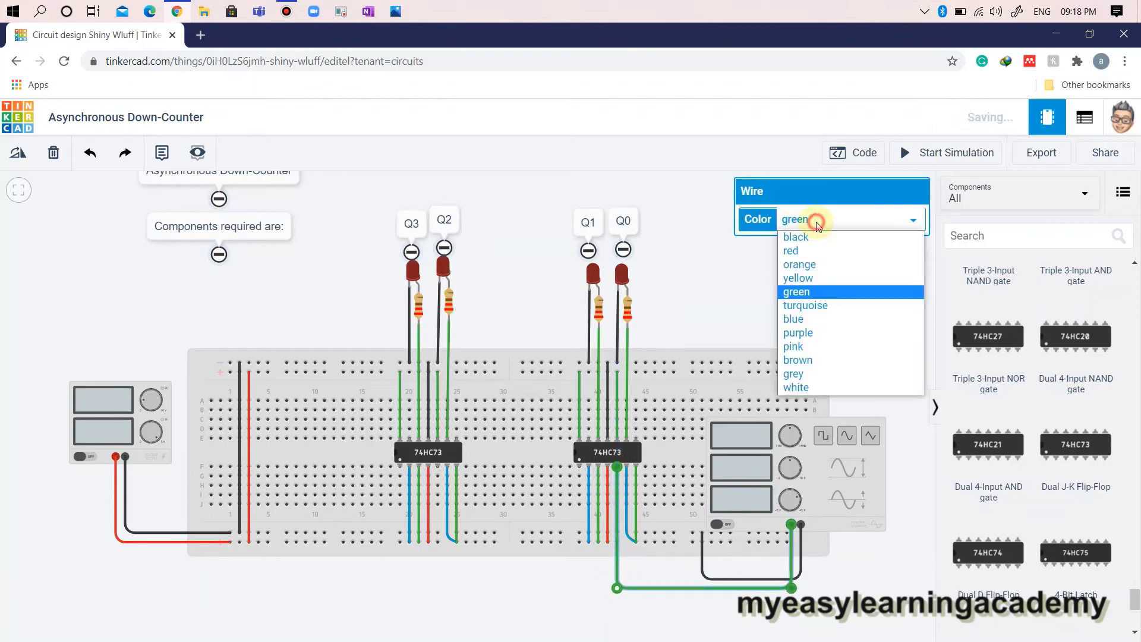
click(821, 266)
click(719, 310)
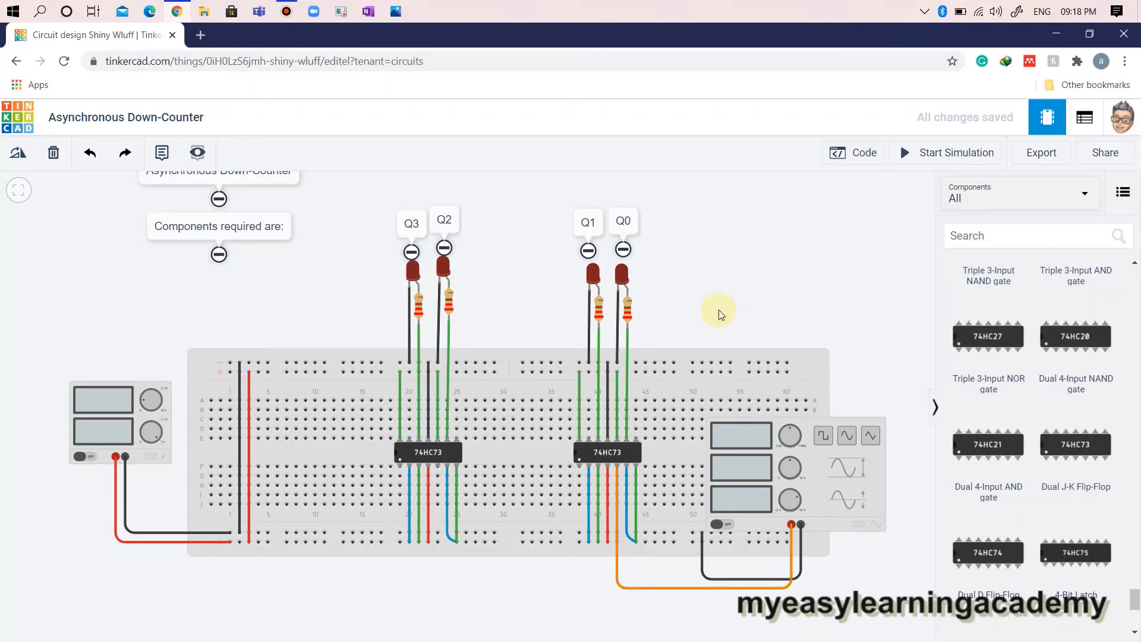
Step: Add an orange loop wire routed around the right 74HC73 between its pins
click(580, 486)
click(635, 418)
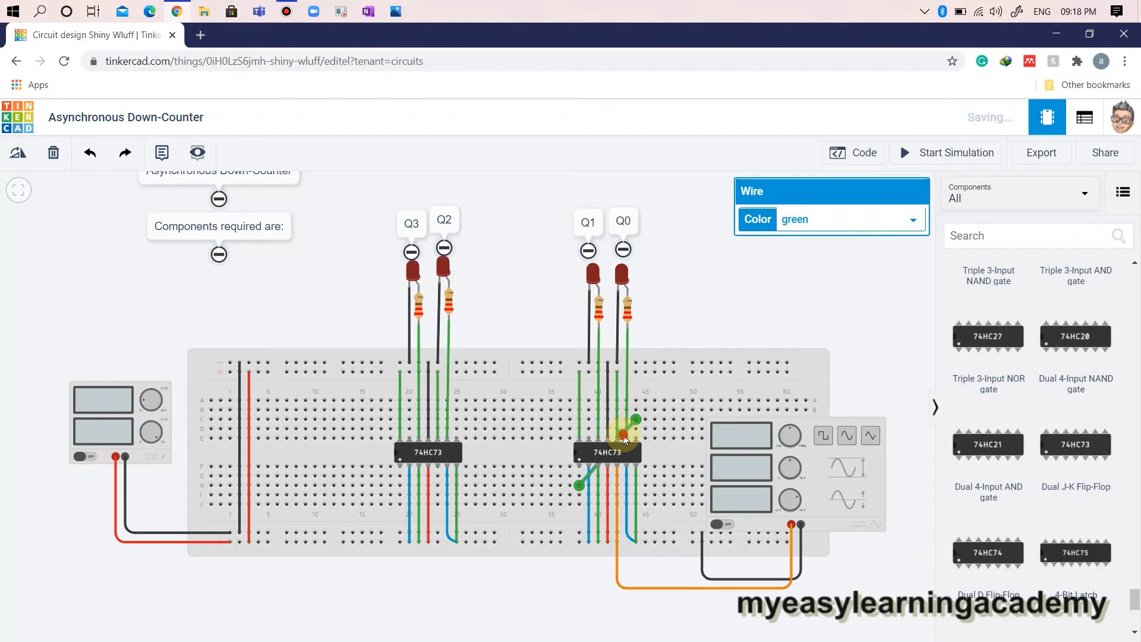
click(635, 419)
click(670, 419)
drag(635, 443, 670, 484)
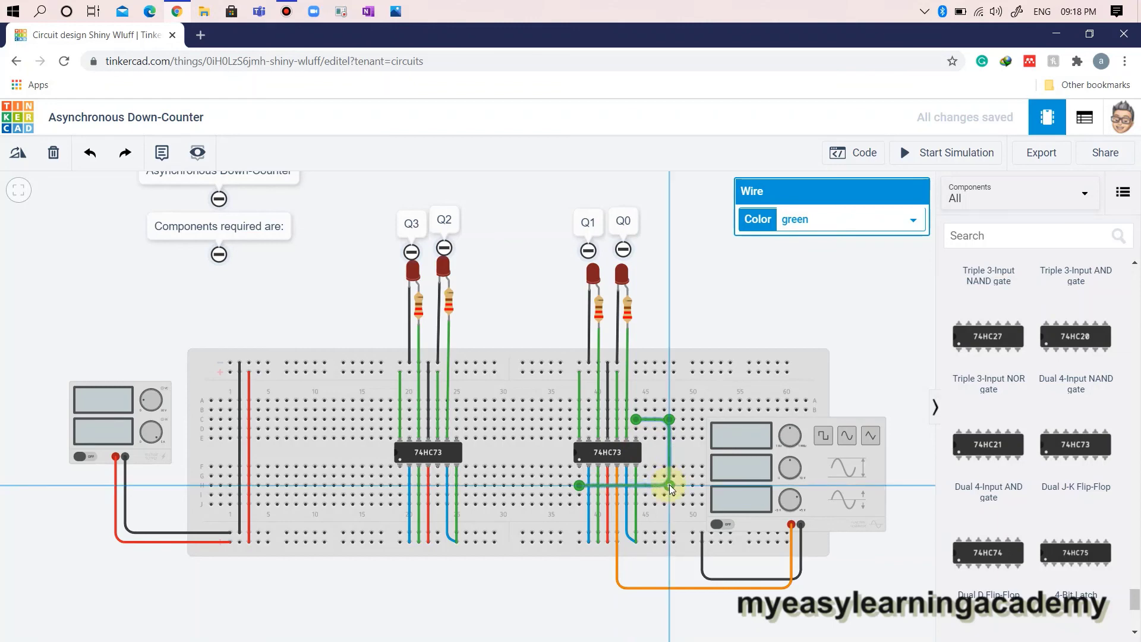
click(823, 219)
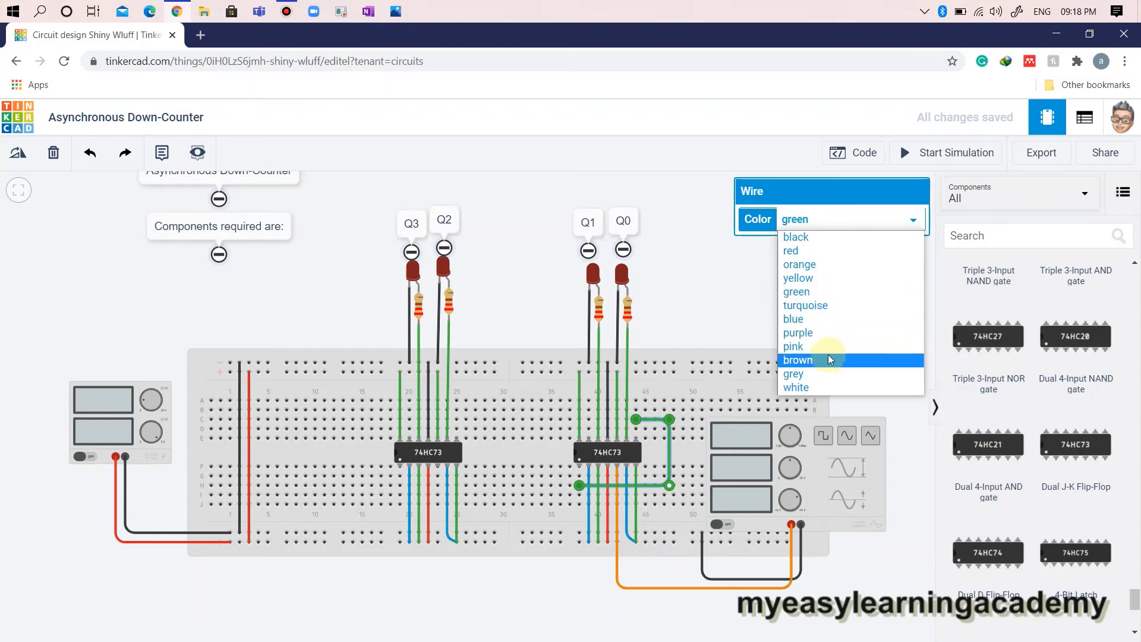
click(816, 264)
click(710, 315)
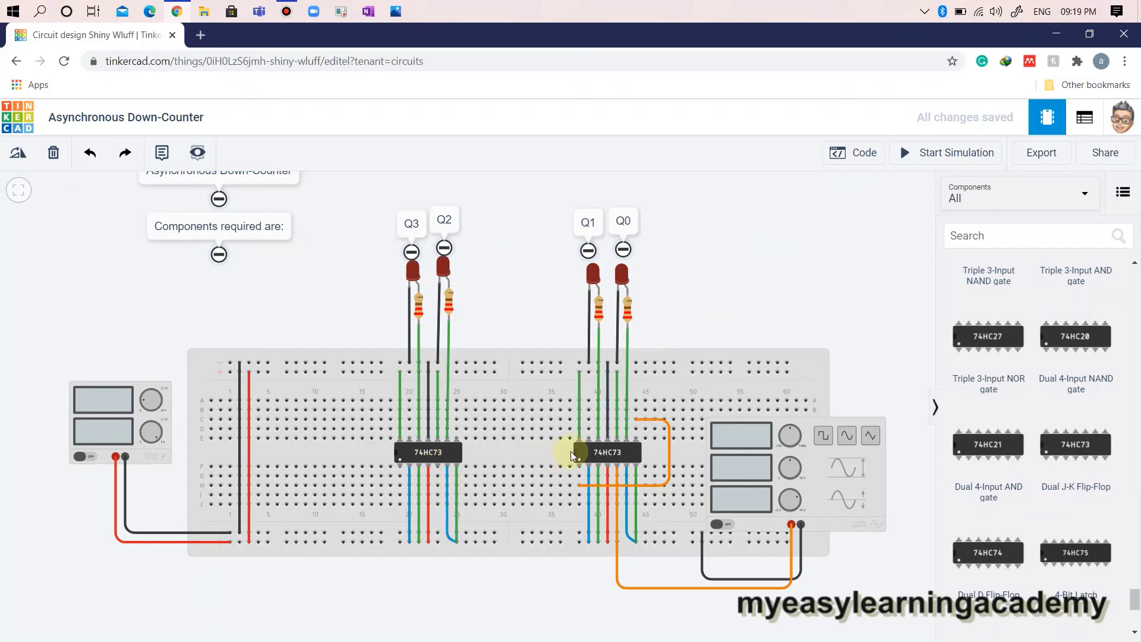
Step: Run an orange wire from below the left chip to the right chip's upper pin
click(438, 485)
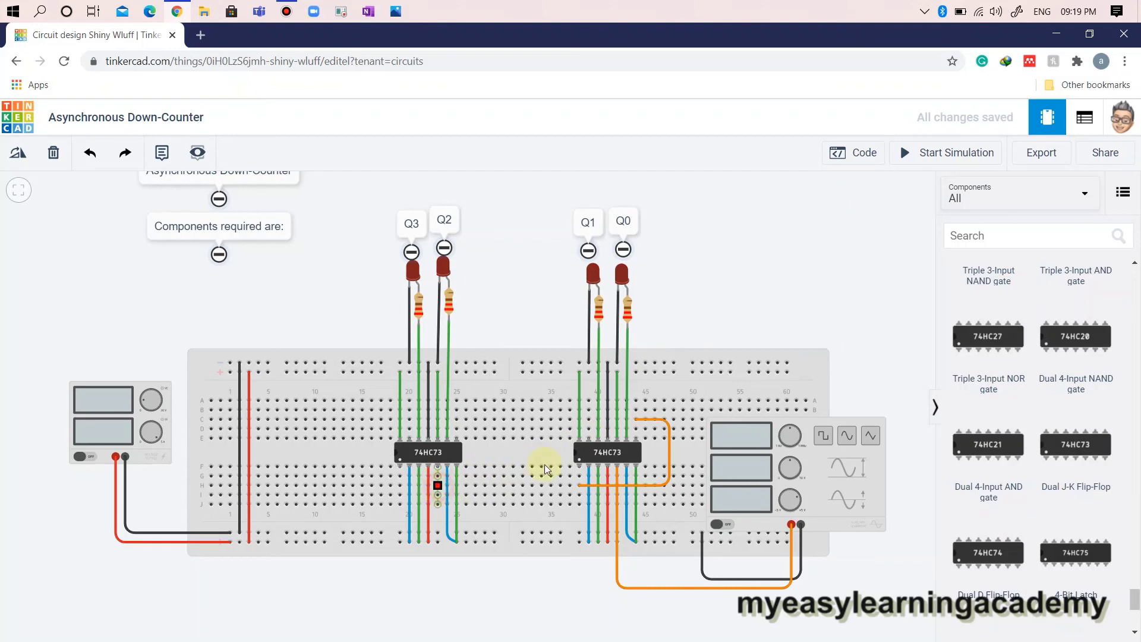
click(589, 421)
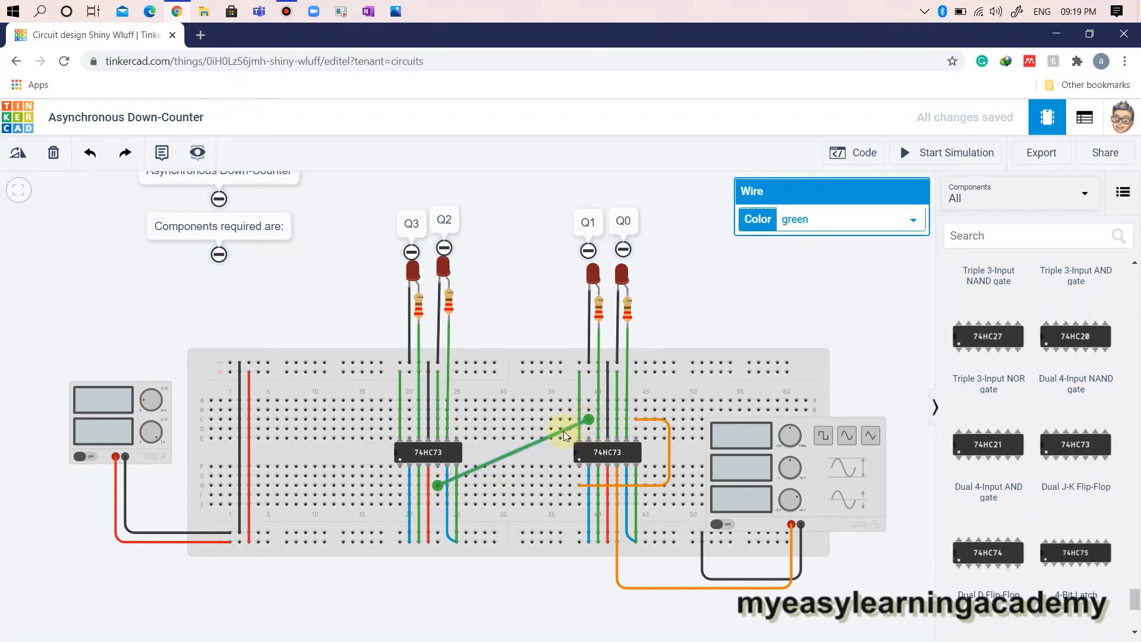
drag(561, 430, 538, 420)
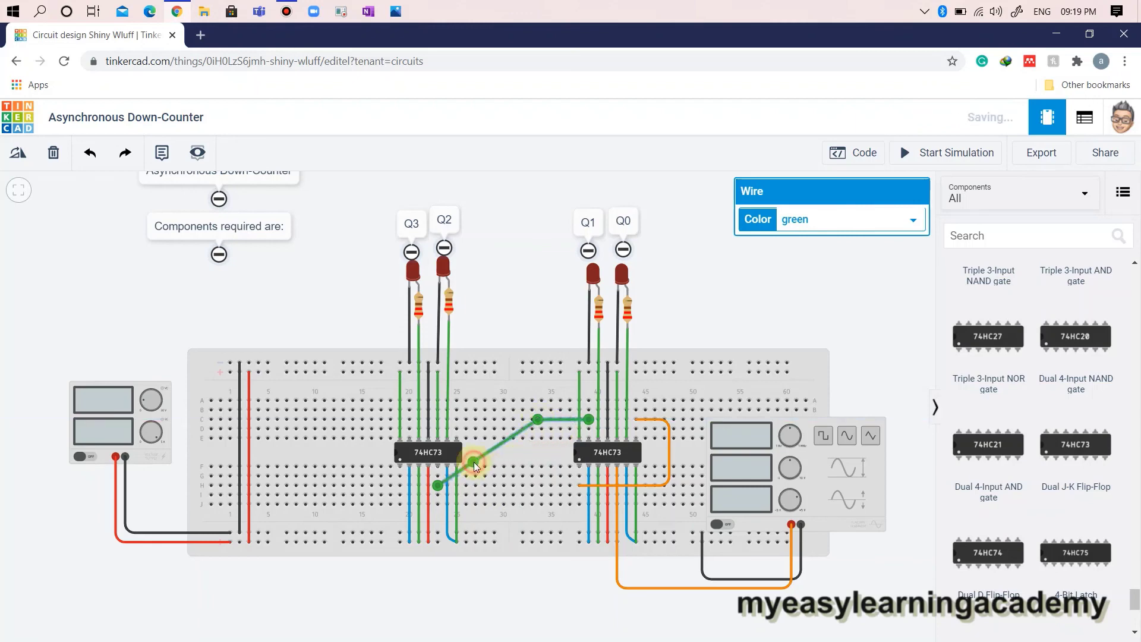
drag(473, 462, 504, 484)
click(815, 230)
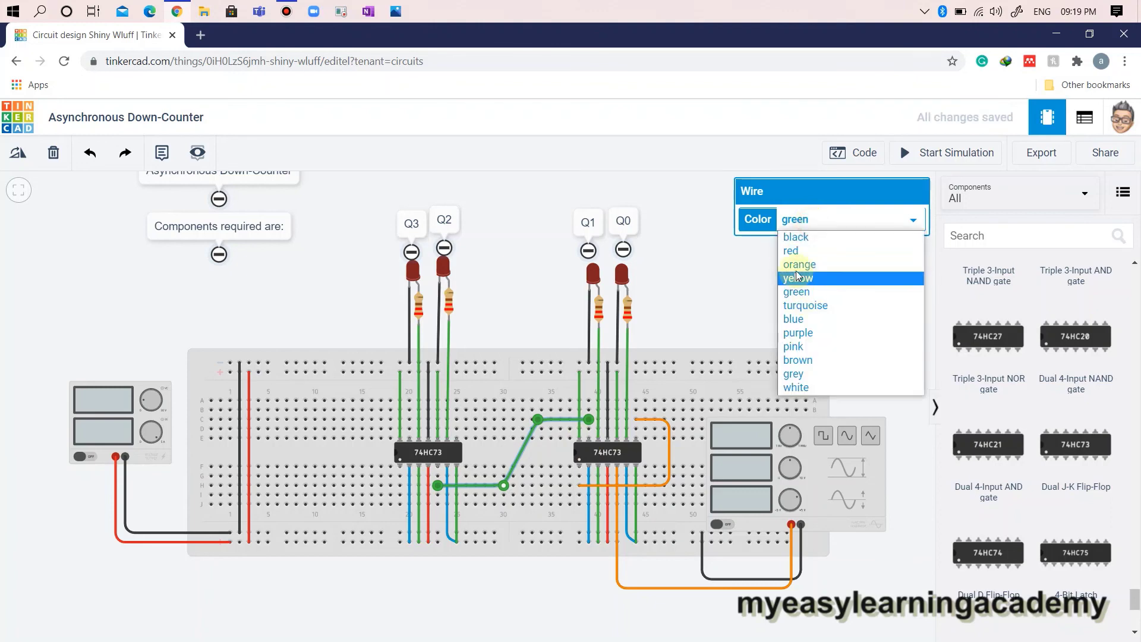
click(796, 269)
click(516, 346)
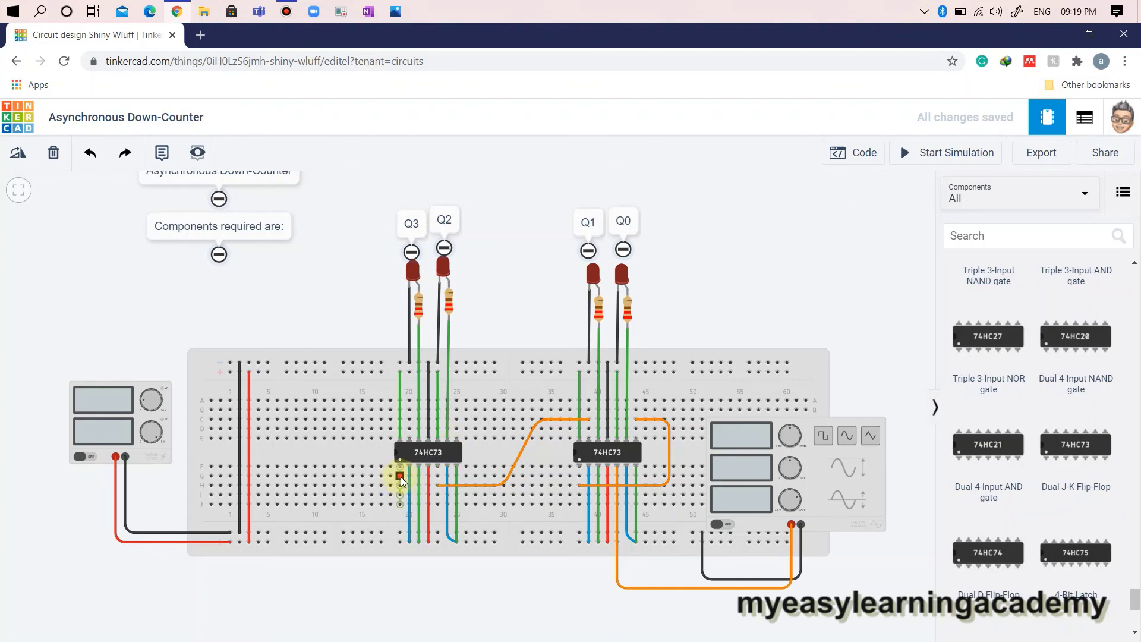
Step: Add an orange loop wire routed around the left 74HC73 between its pins
click(401, 479)
click(457, 431)
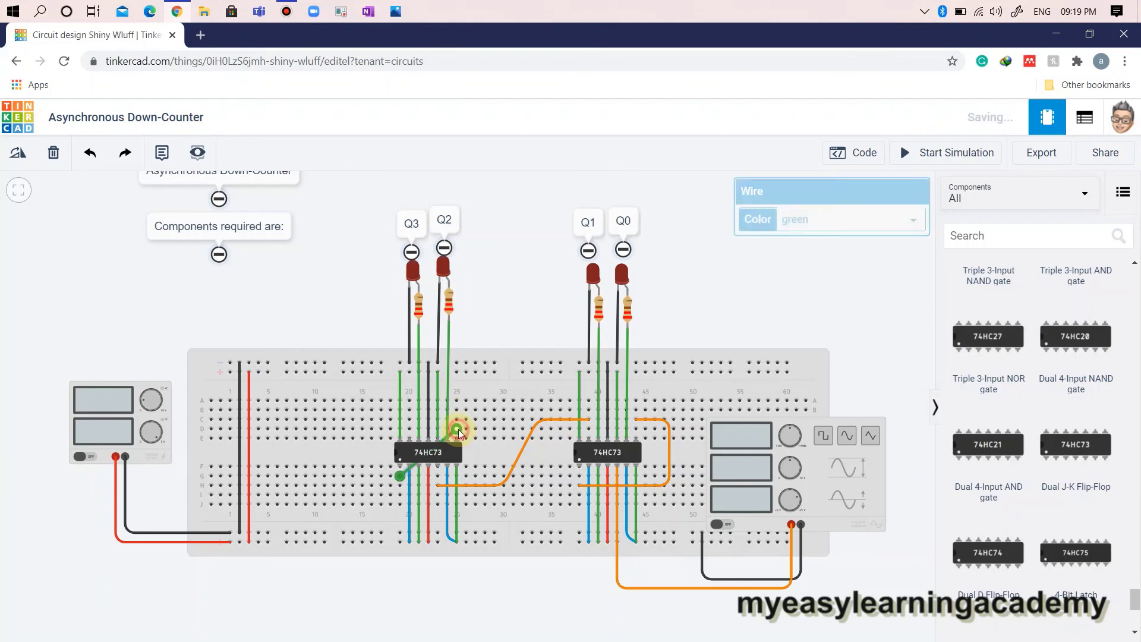
click(403, 475)
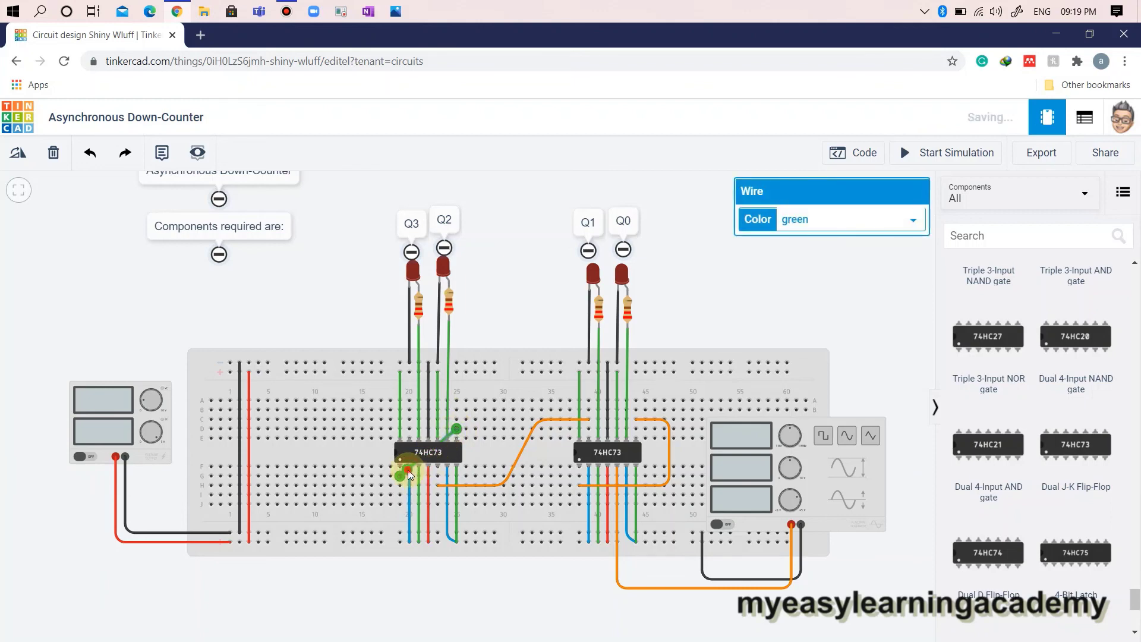
click(485, 474)
drag(476, 458, 488, 431)
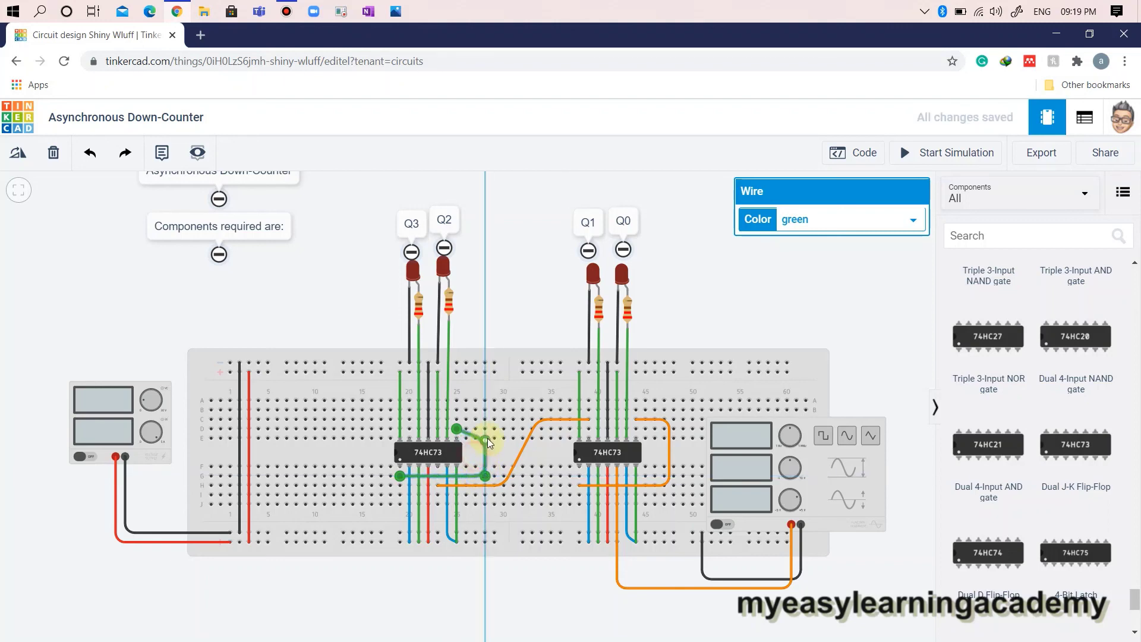
click(830, 221)
click(820, 265)
click(687, 283)
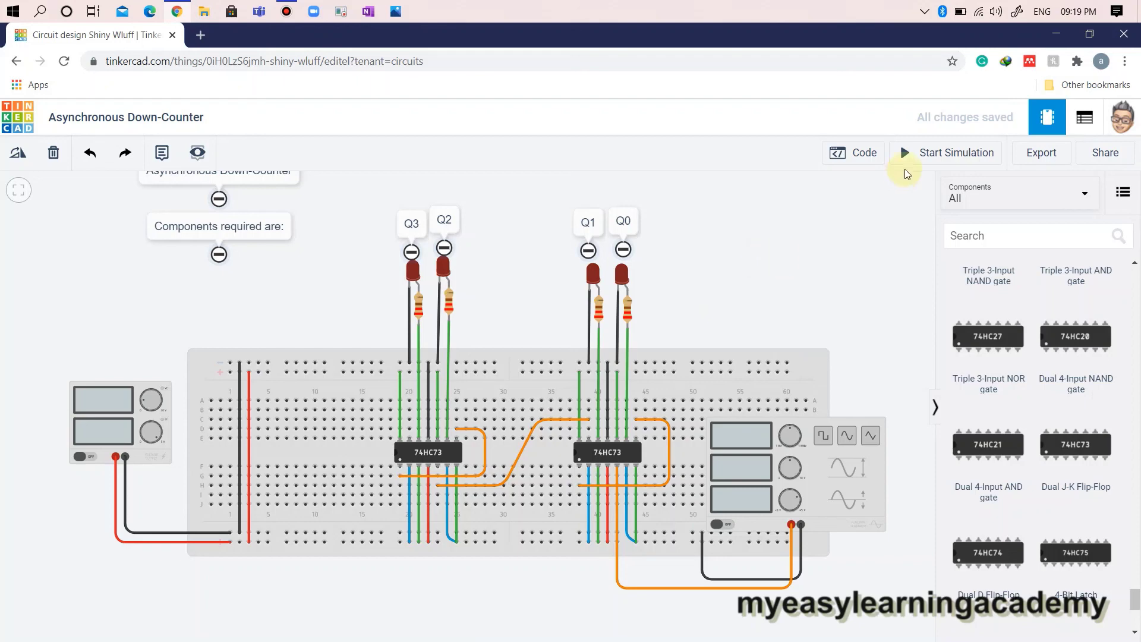
click(927, 152)
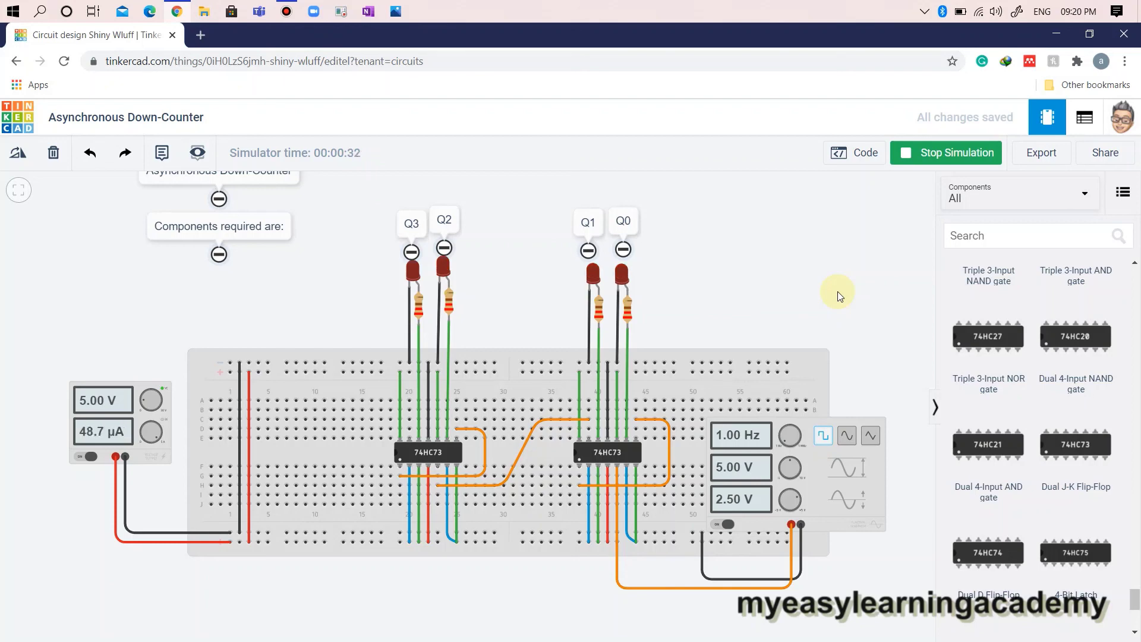
click(936, 152)
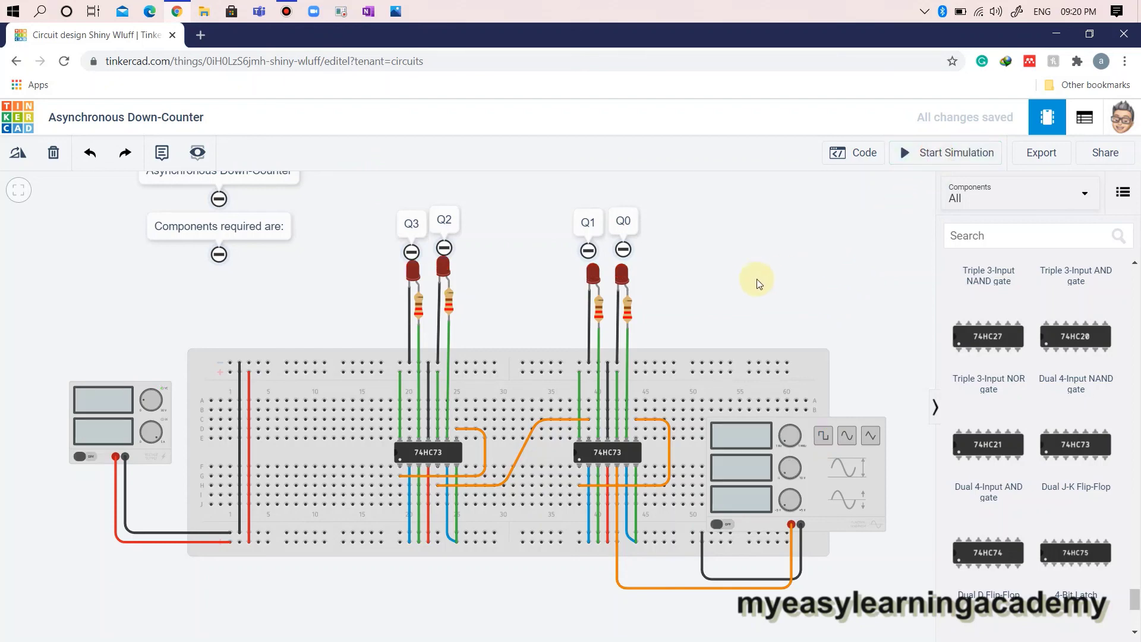